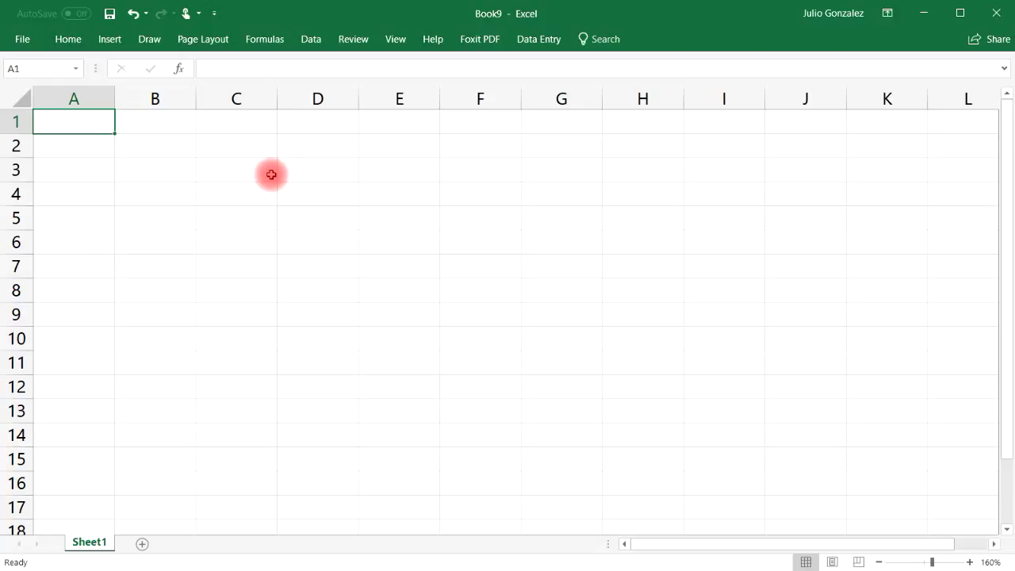
Step: Enter the headings 'X Values' in B2 and 'Y Values' in C2
left_click(178, 150)
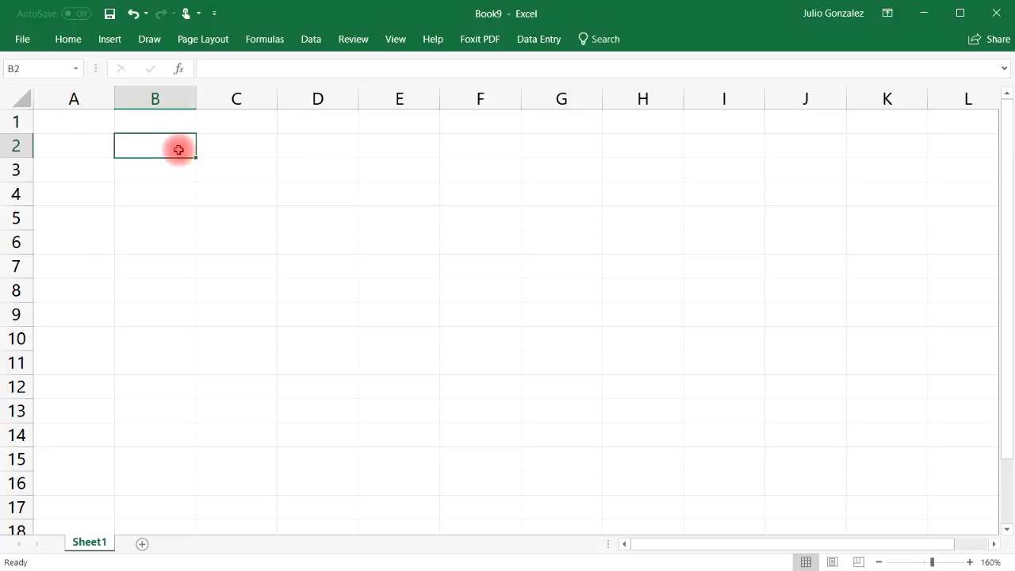
type("X")
key("Tab")
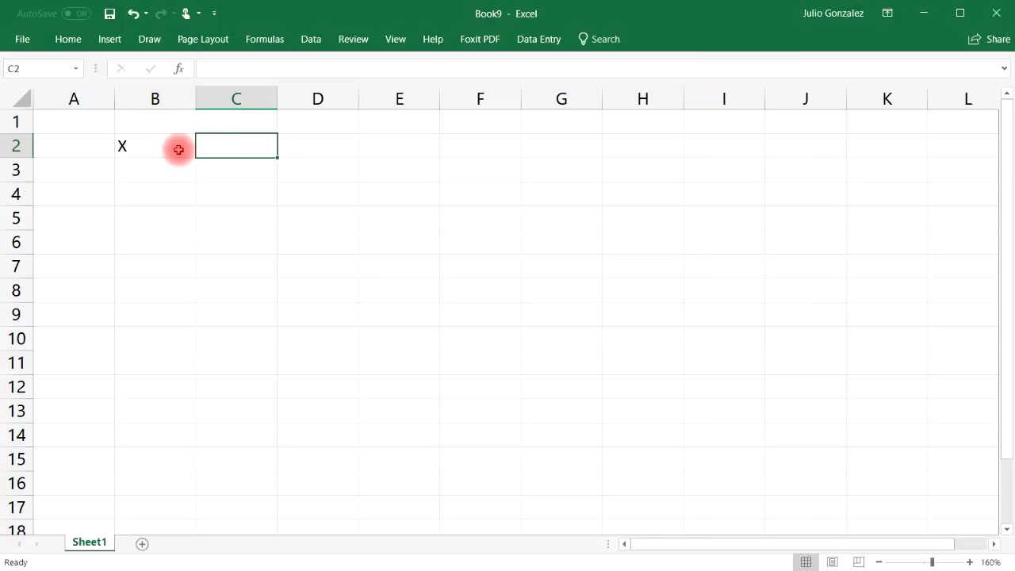
left_click(178, 149)
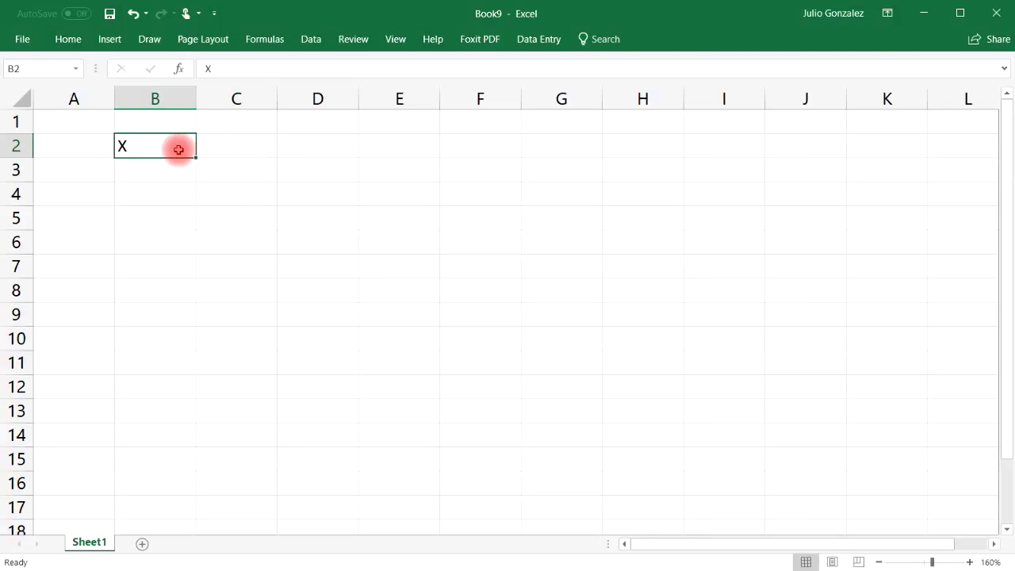
type("X Valu")
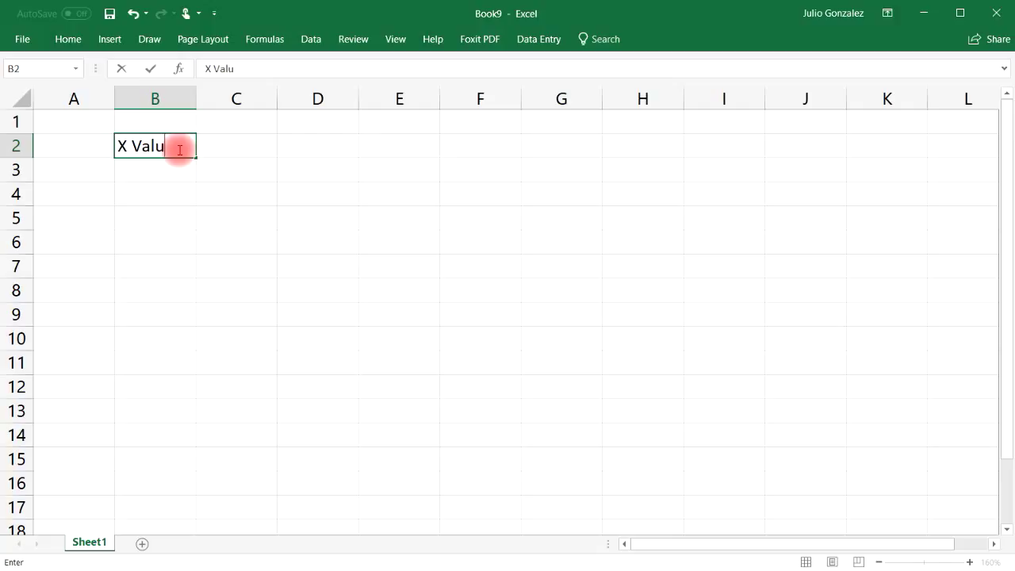
type("es")
key("Tab")
type("Y Val")
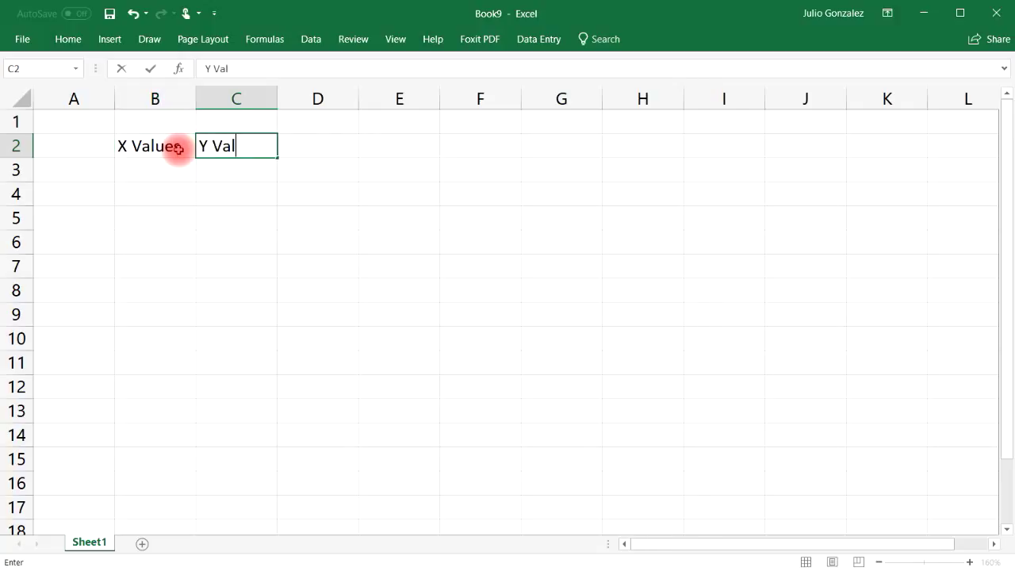
type("ues")
key("Return")
Step: Fill rows 3–5 with X values 1, 2, 3 and Y values 5, 10, 15
key("Left")
type("1")
key("Tab")
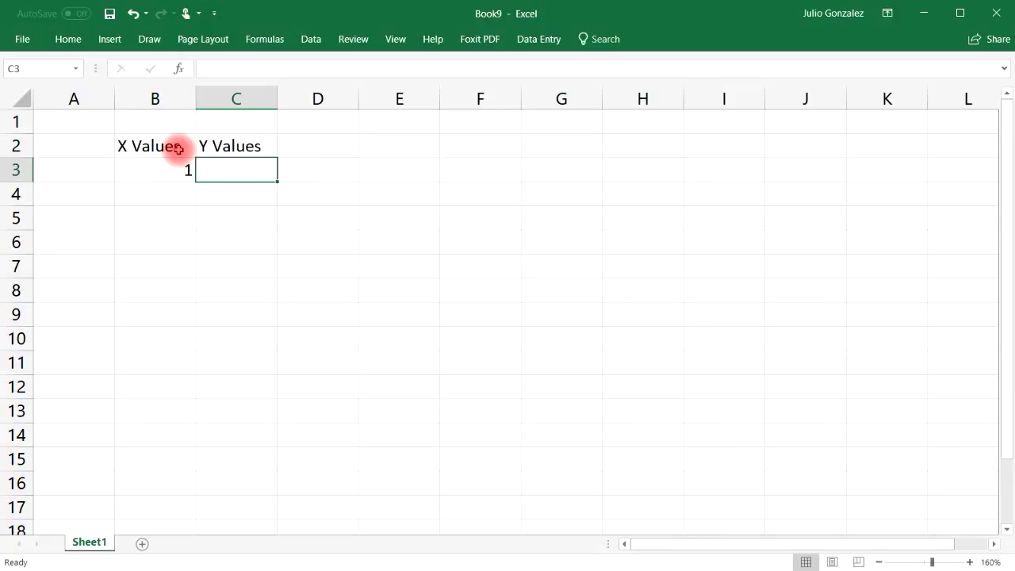
type("5")
key("Return")
type("2")
key("Tab")
type("10")
key("Return")
key("Left")
type("3")
key("Return")
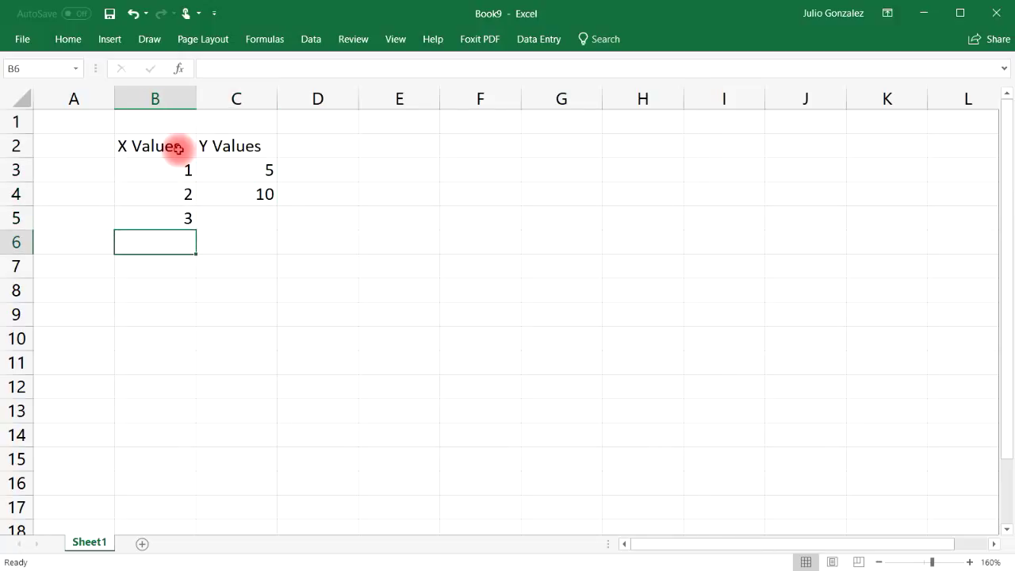
key("Right")
key("Up")
type("15")
key("Return")
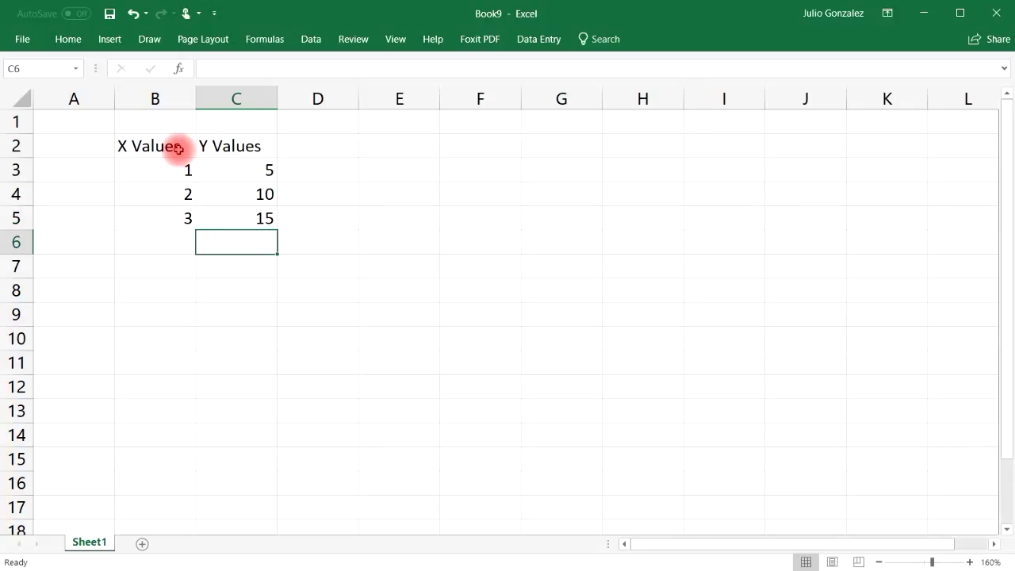
Step: Add the last pairs in rows 6–7: X 4 and 5 with Y 20 and 25
key("Left")
type("4")
key("Tab")
type("20")
key("Return")
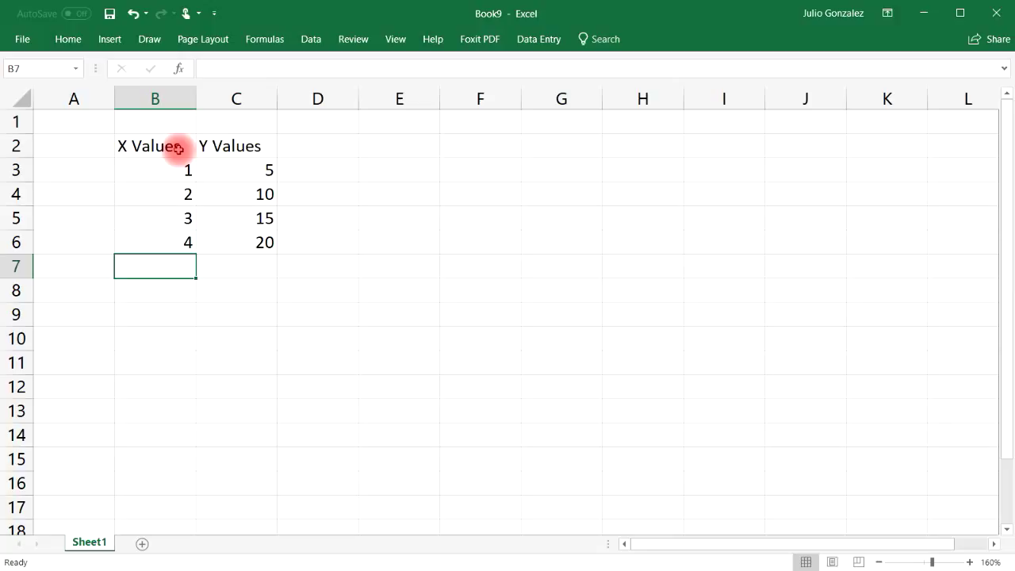
type("5")
key("Tab")
type("25")
key("Down")
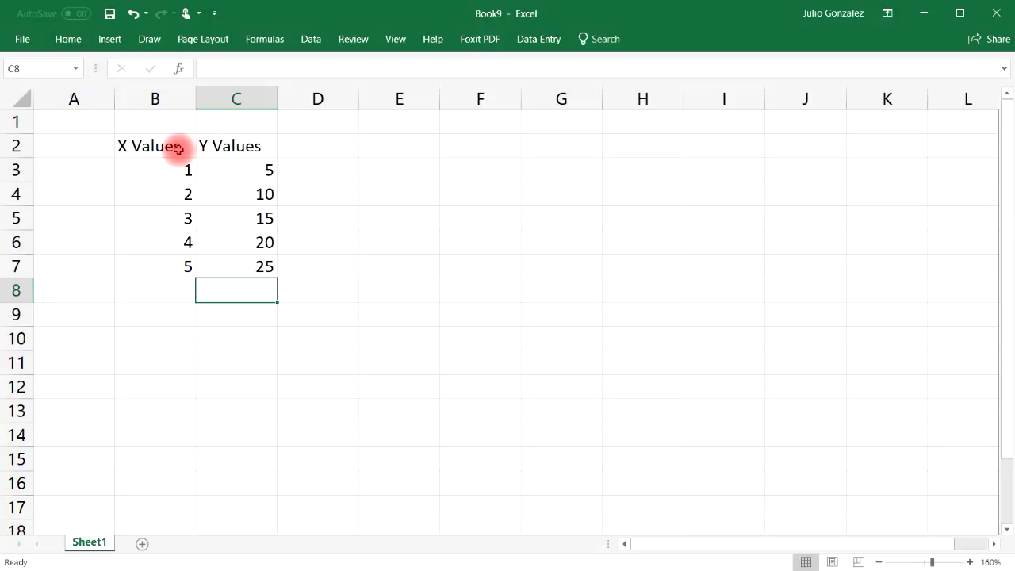
key("Down")
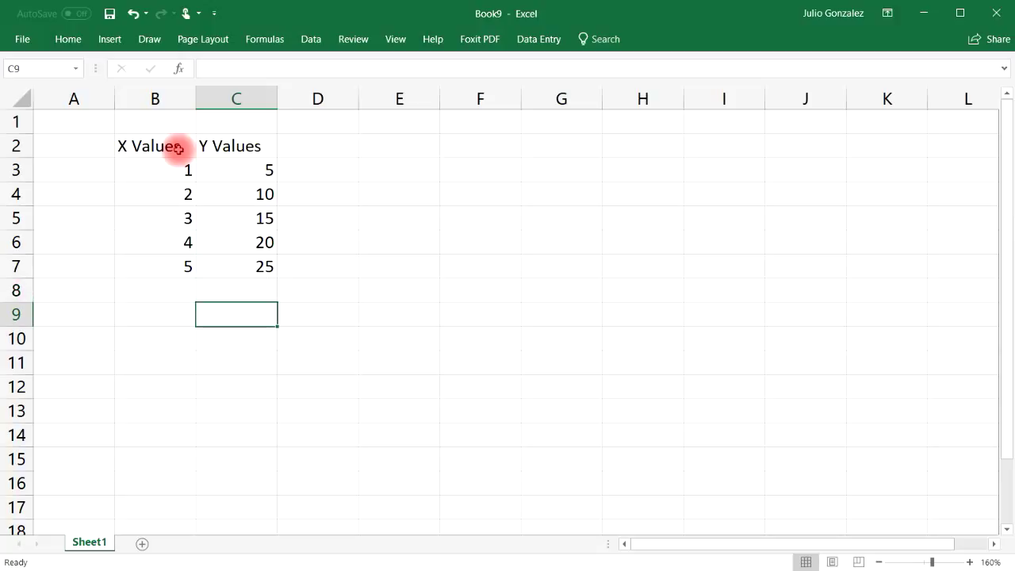
key("Left")
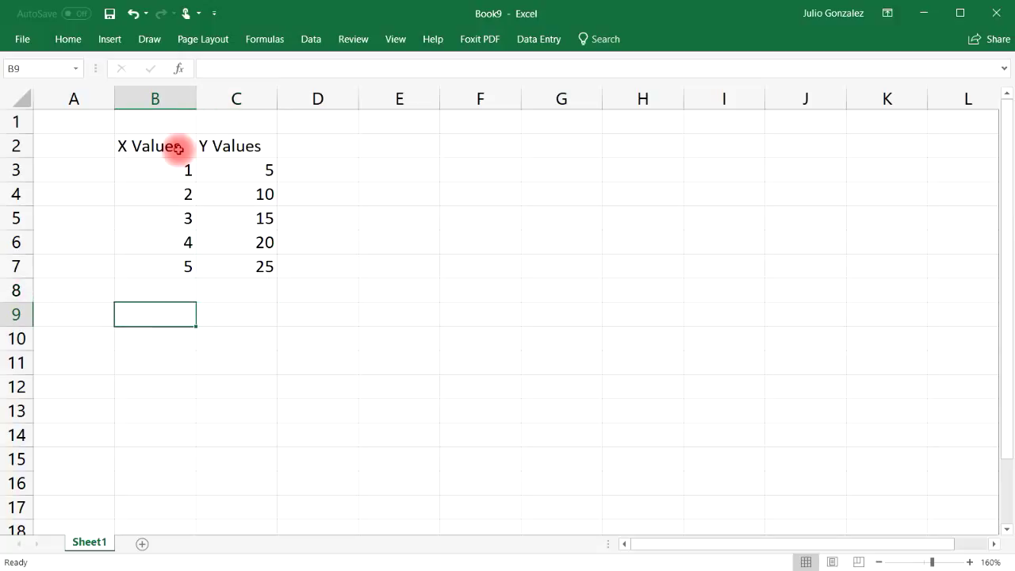
key("Up")
type("75")
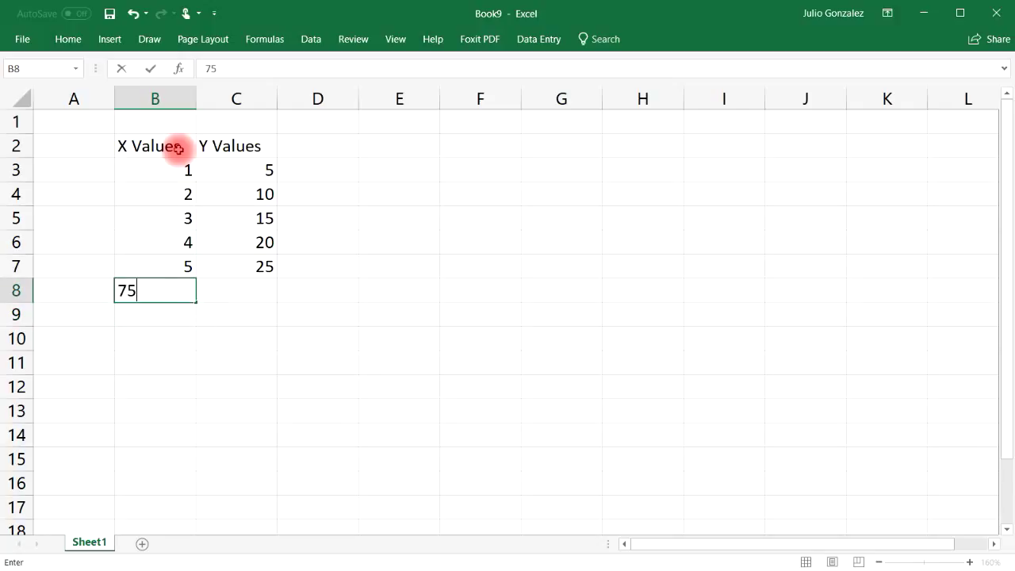
key("Tab")
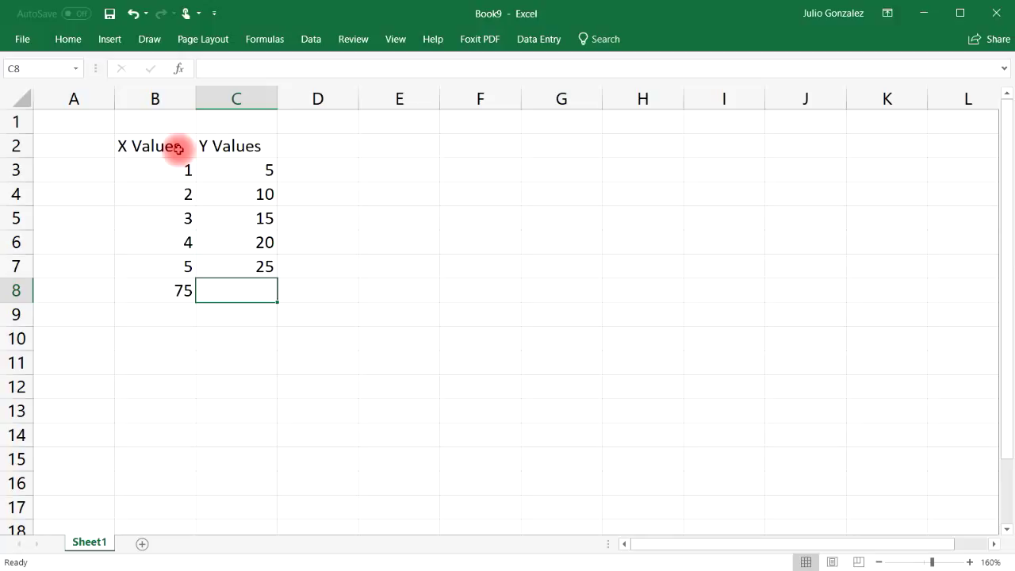
left_click(180, 291)
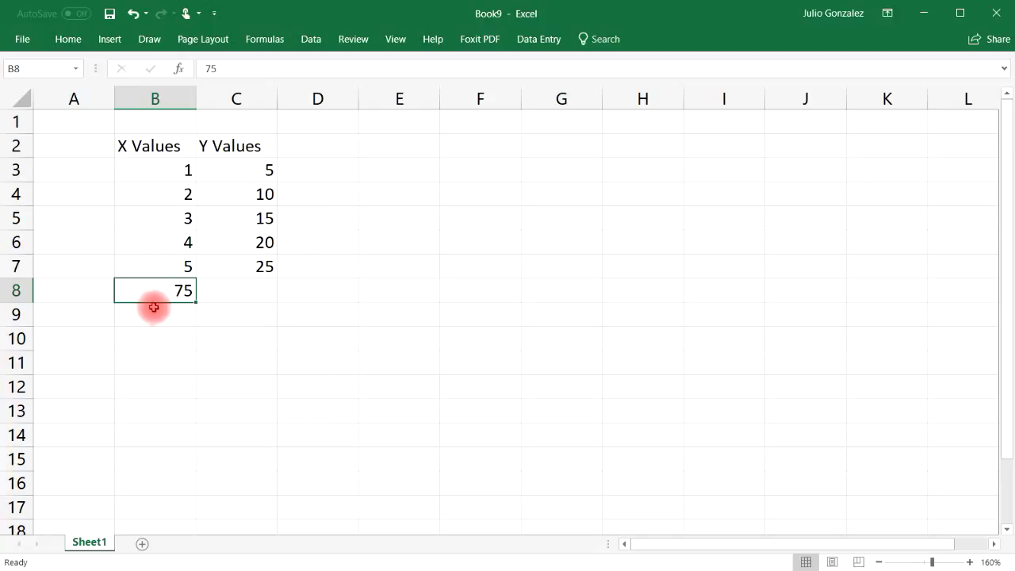
key("Delete")
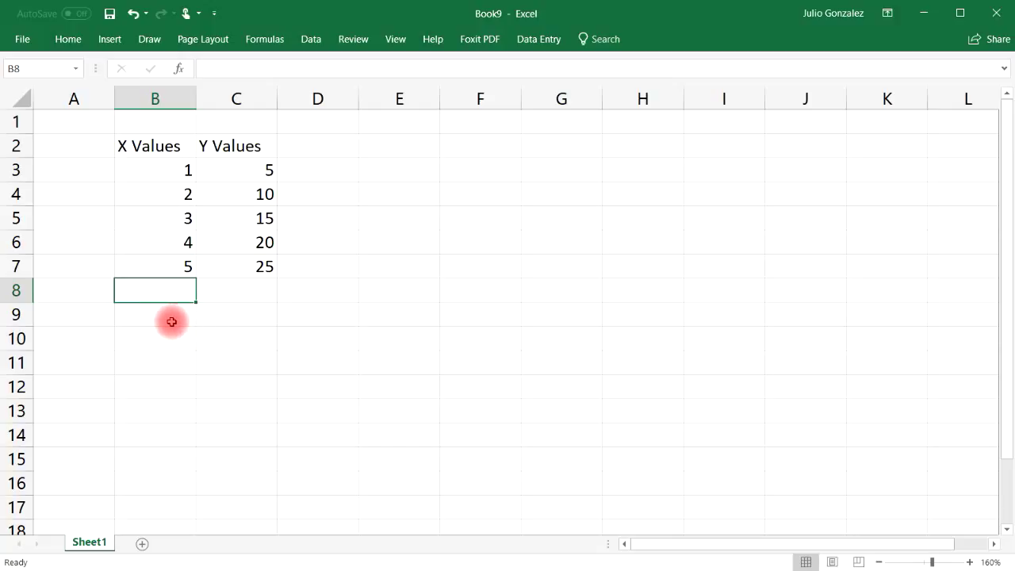
Step: Label B9 as 'X:' and C9 as 'Y:'
left_click(175, 314)
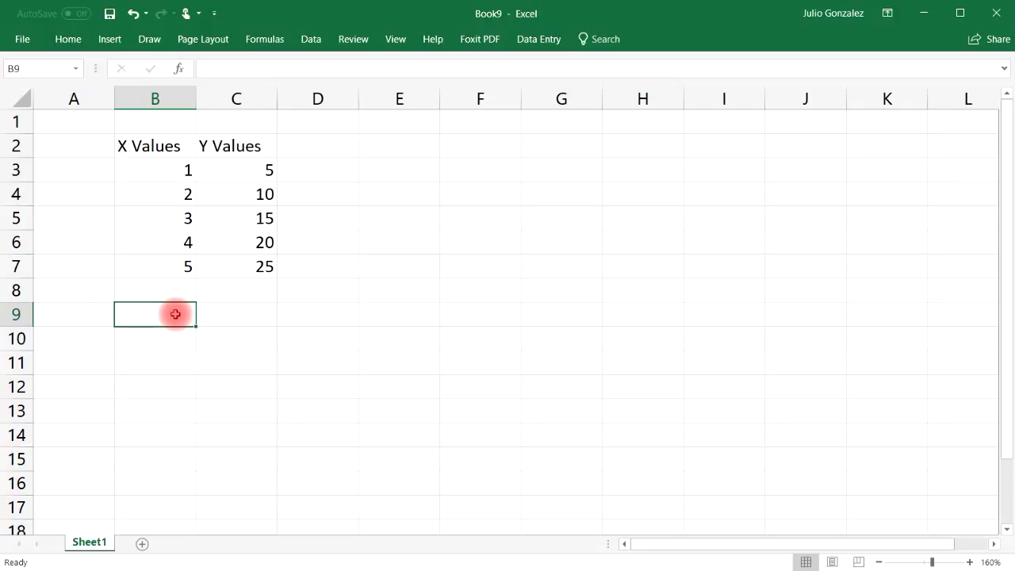
type("X:")
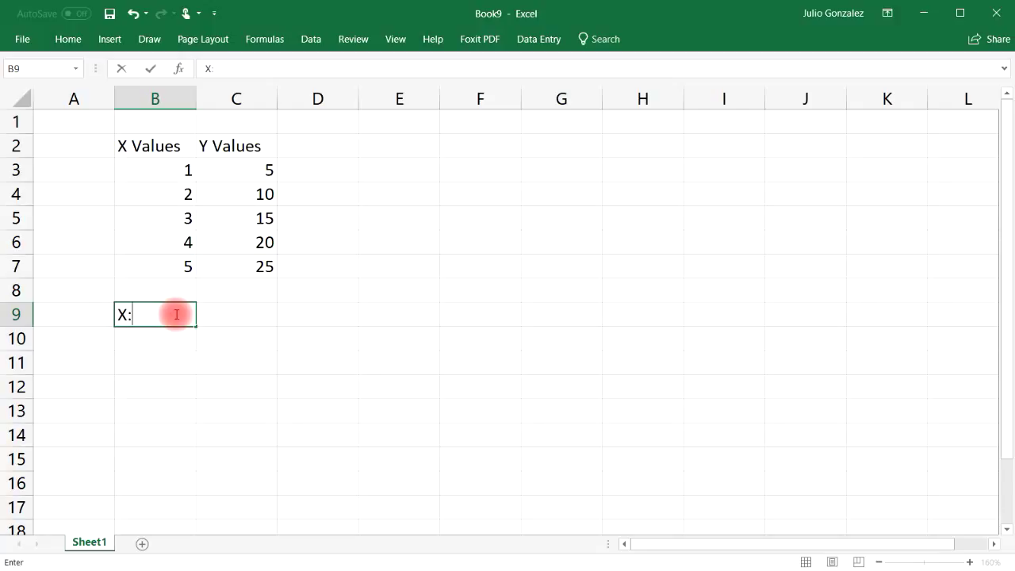
key("Tab")
type("Y")
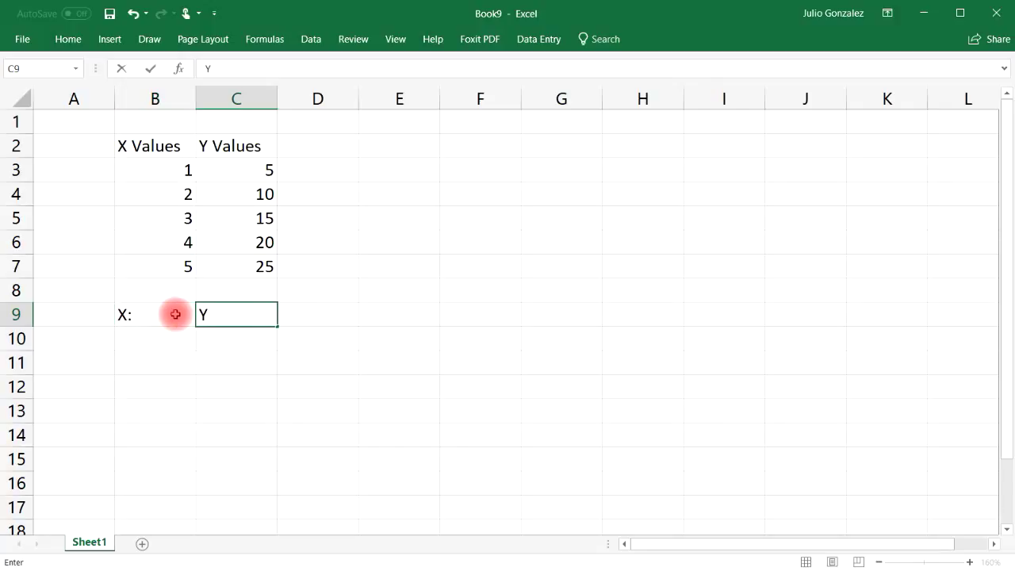
type(":")
key("Return")
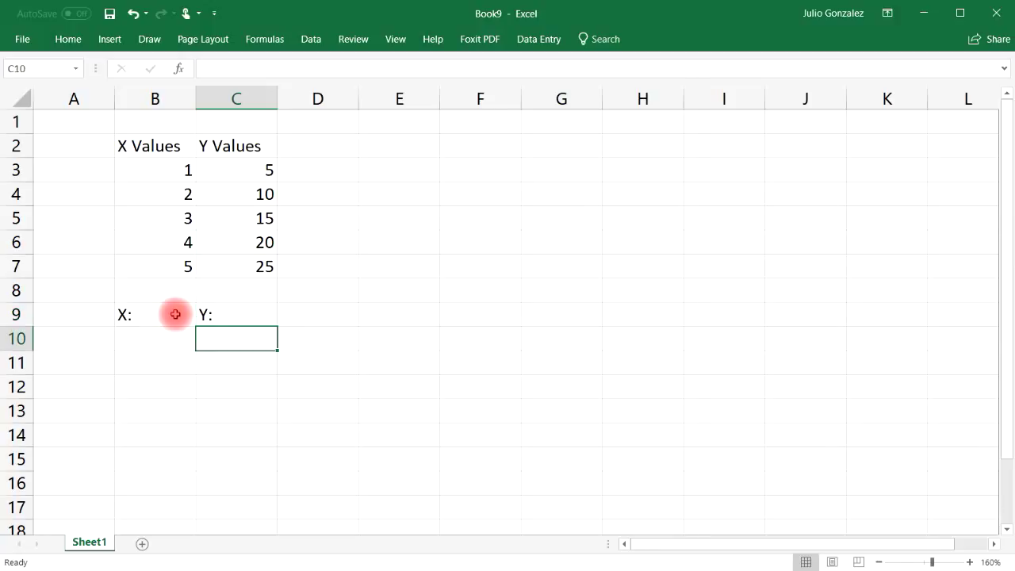
Step: Begin a FORECAST formula in C10, typing =forecast( after fixing a typo
type("=f")
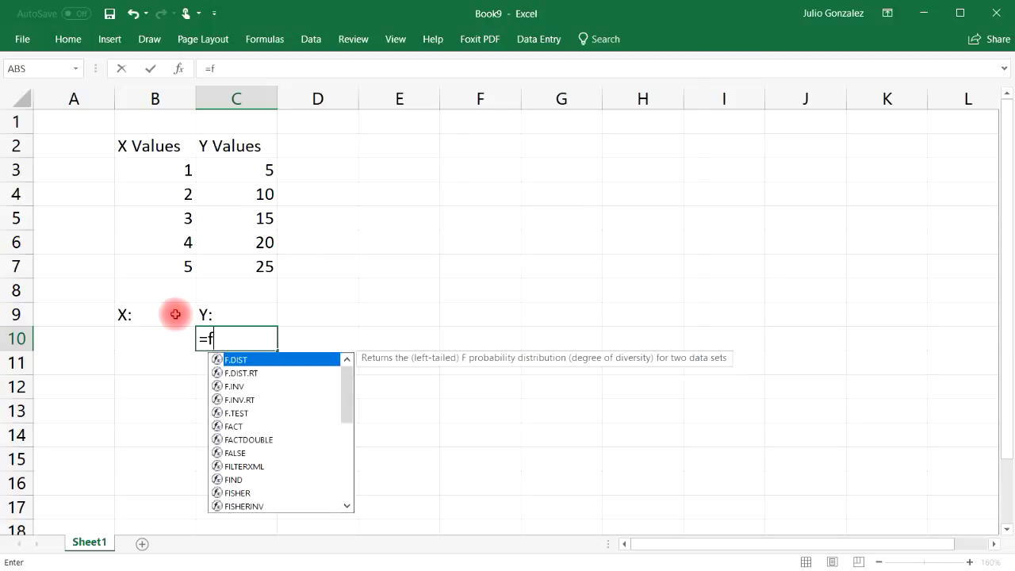
type("orecaast")
key("BackSpace")
key("BackSpace")
key("BackSpace")
type("st")
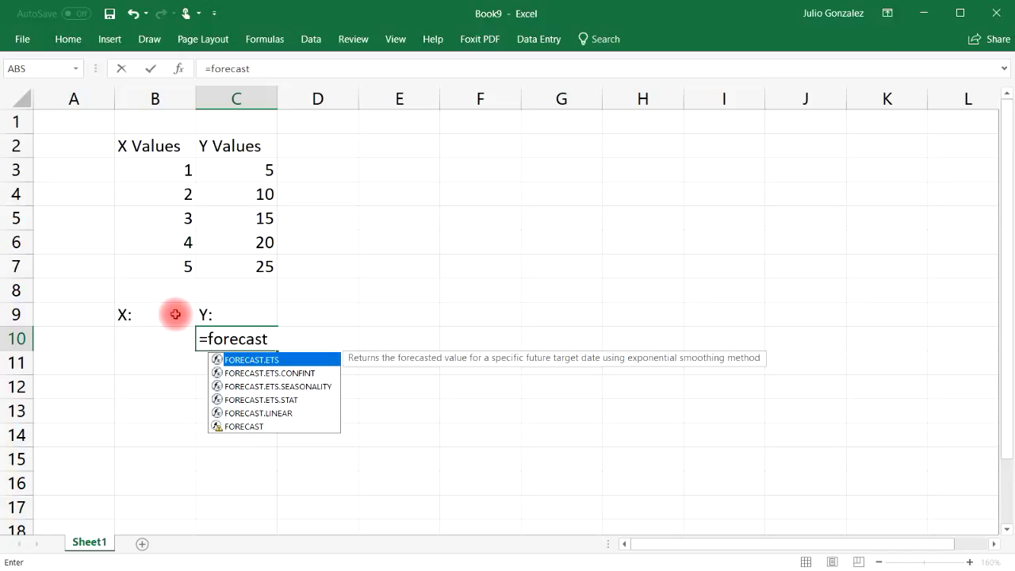
type("(")
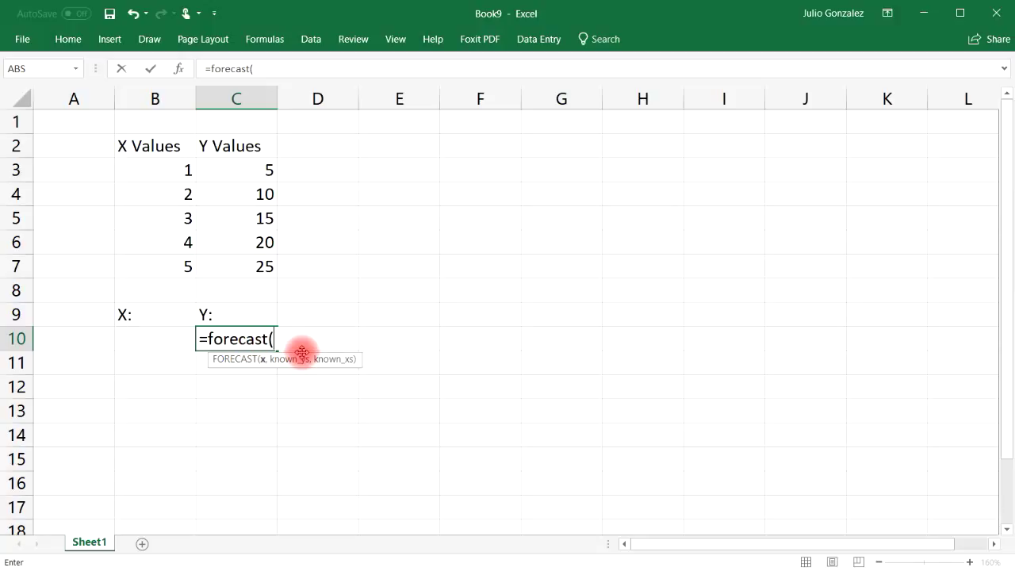
Step: Complete C10 as =FORECAST(B10,C3:C7,B3:B7) with B10 as x, C3:C7 as known Ys, B3:B7 as known Xs
left_click(145, 337)
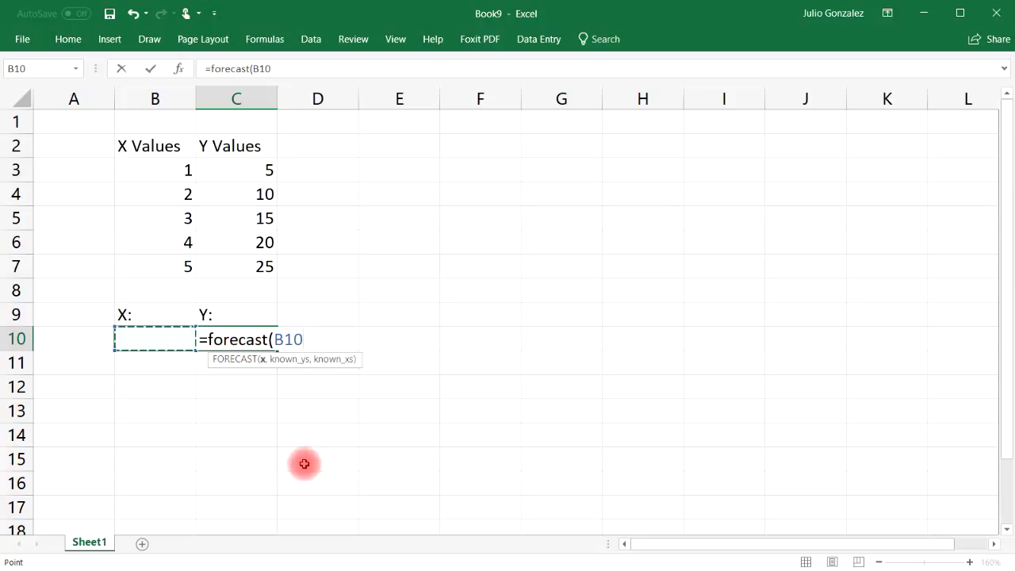
type(",")
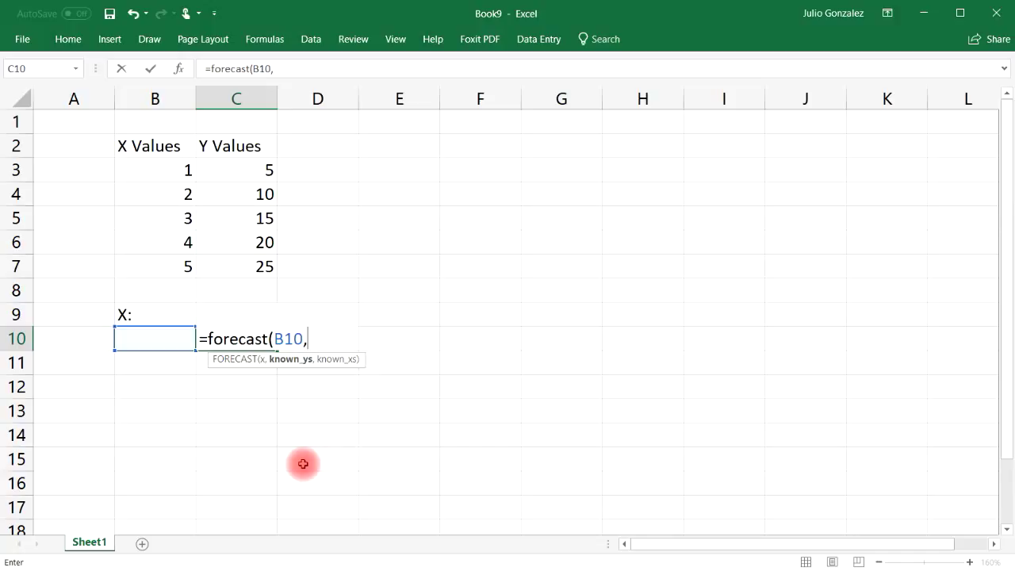
left_click_drag(244, 167, 265, 262)
type(",")
left_click_drag(154, 166, 160, 267)
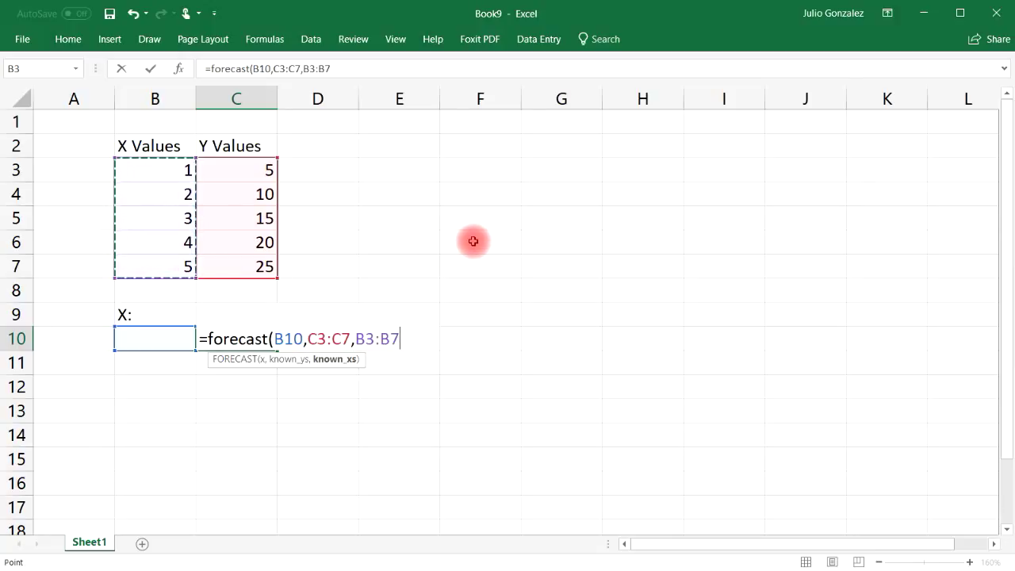
type(")")
key("Return")
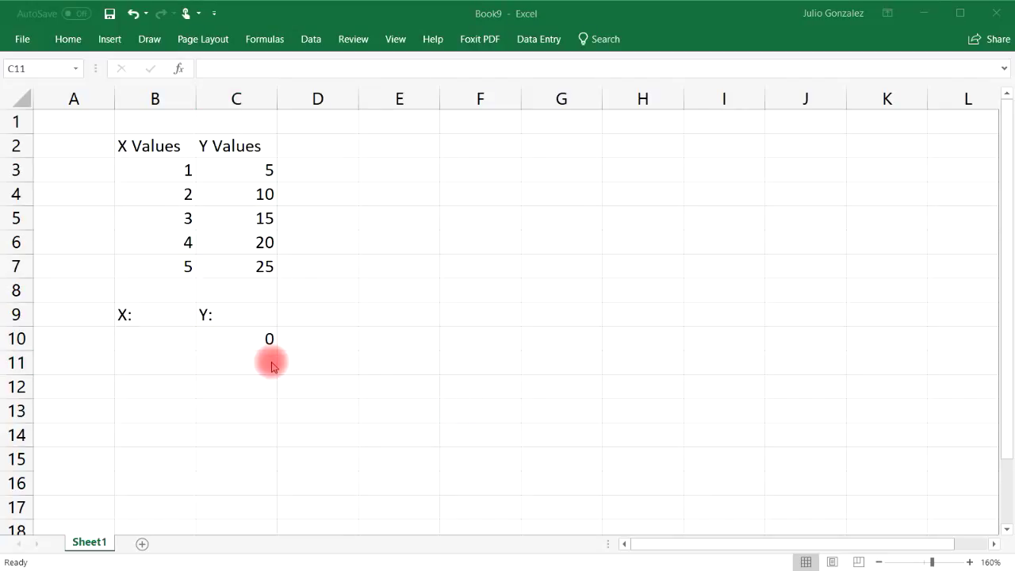
Step: Test X values 1, 3 and 4 in B10, comparing the forecast with the table's Y of 15
left_click(168, 337)
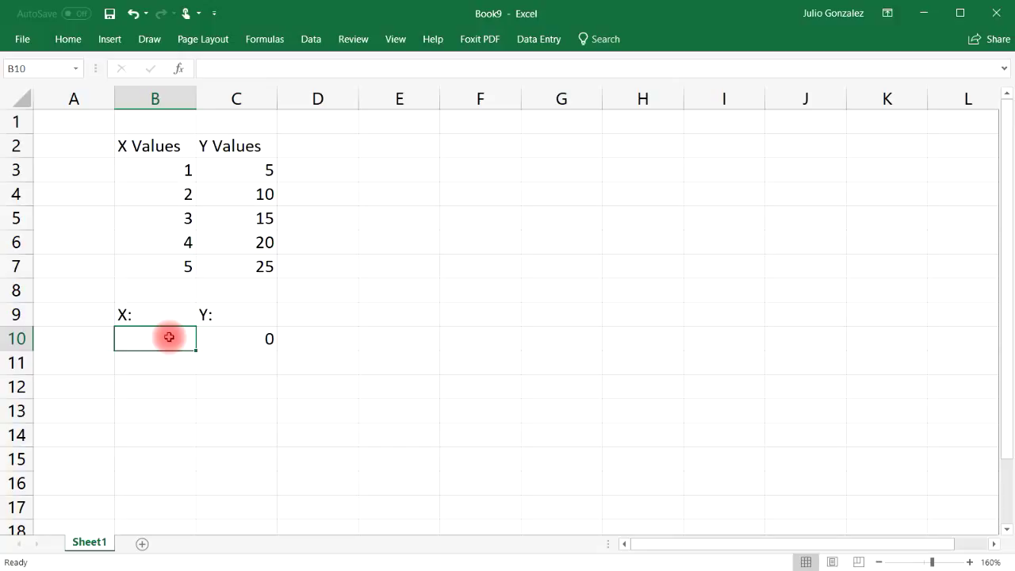
type("1")
left_click(203, 361)
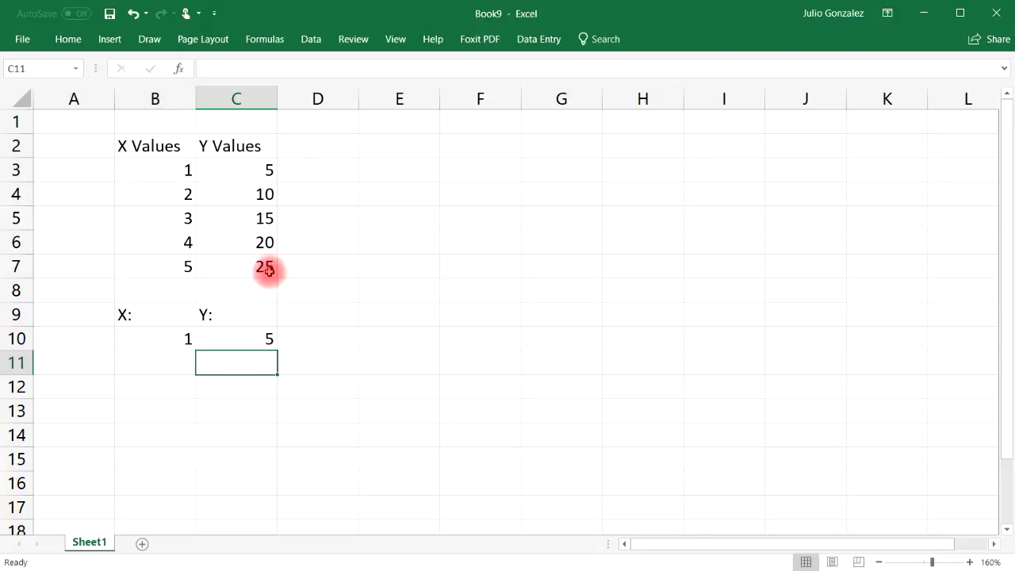
left_click(264, 170)
left_click(191, 338)
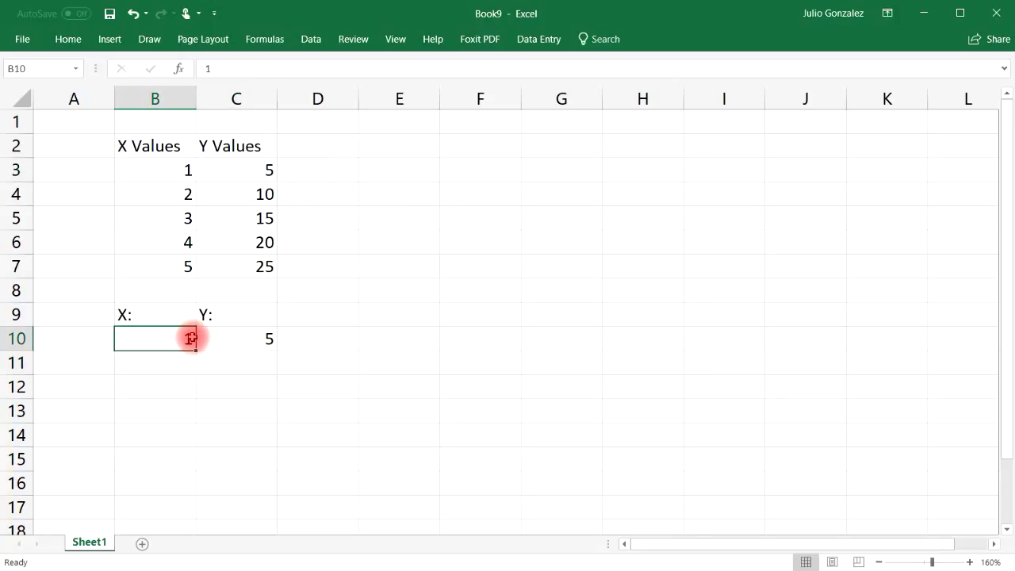
type("3")
left_click(241, 339)
left_click(262, 216)
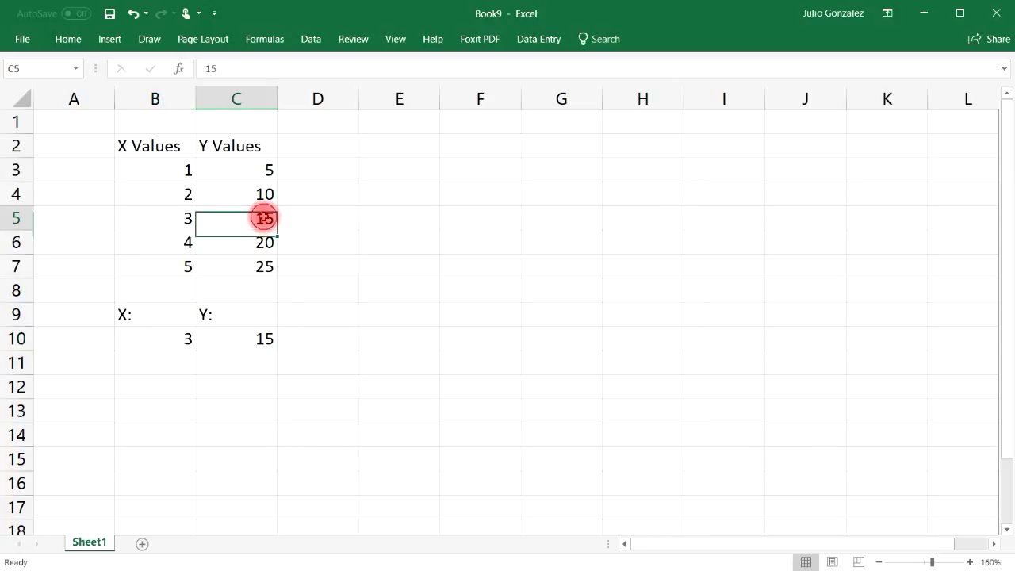
left_click(179, 223)
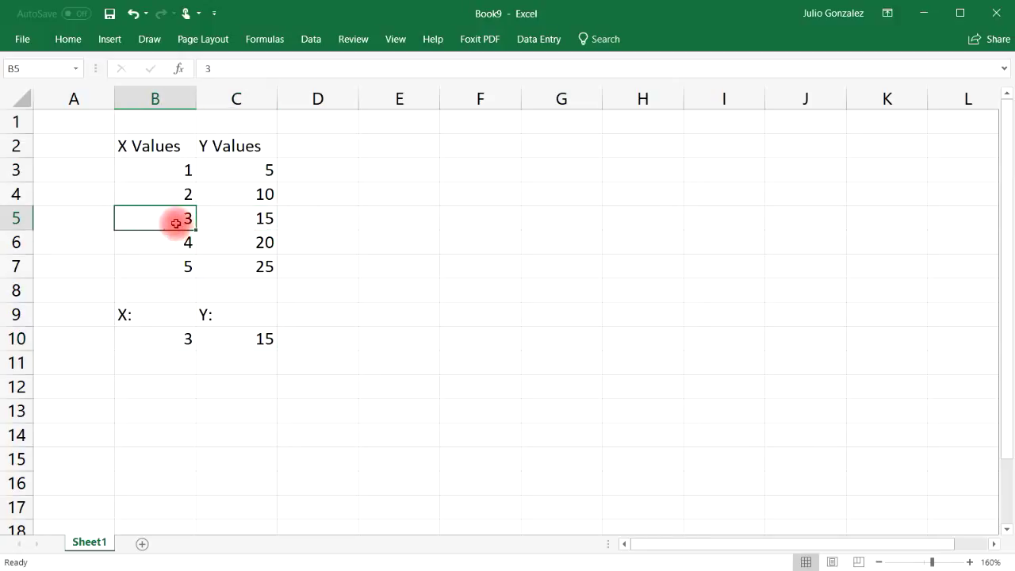
left_click(187, 338)
type("4")
left_click(244, 343)
Step: Enter X values 6 and then 75 in B10, giving a forecast of 375
left_click(171, 339)
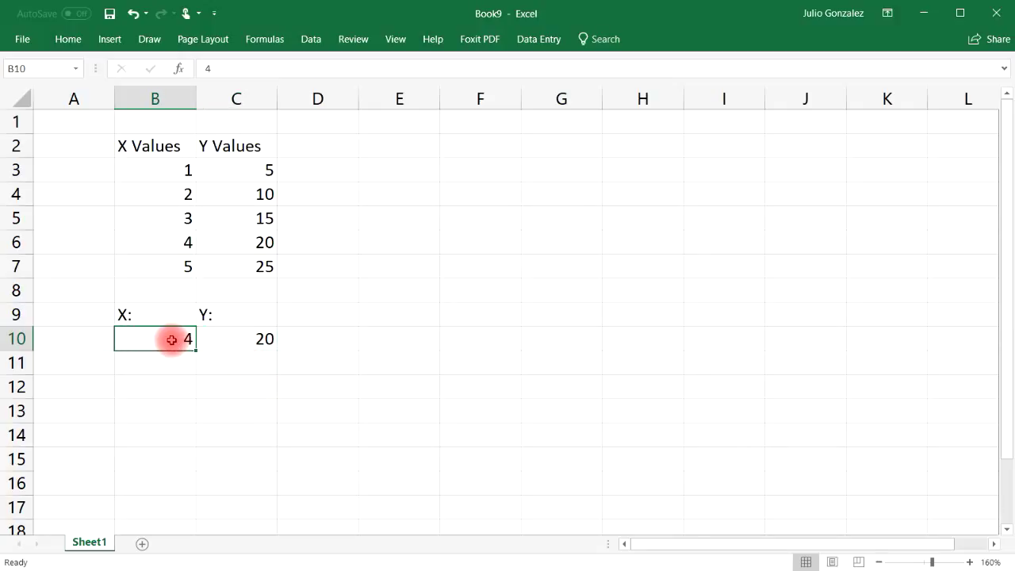
type("6")
key("Return")
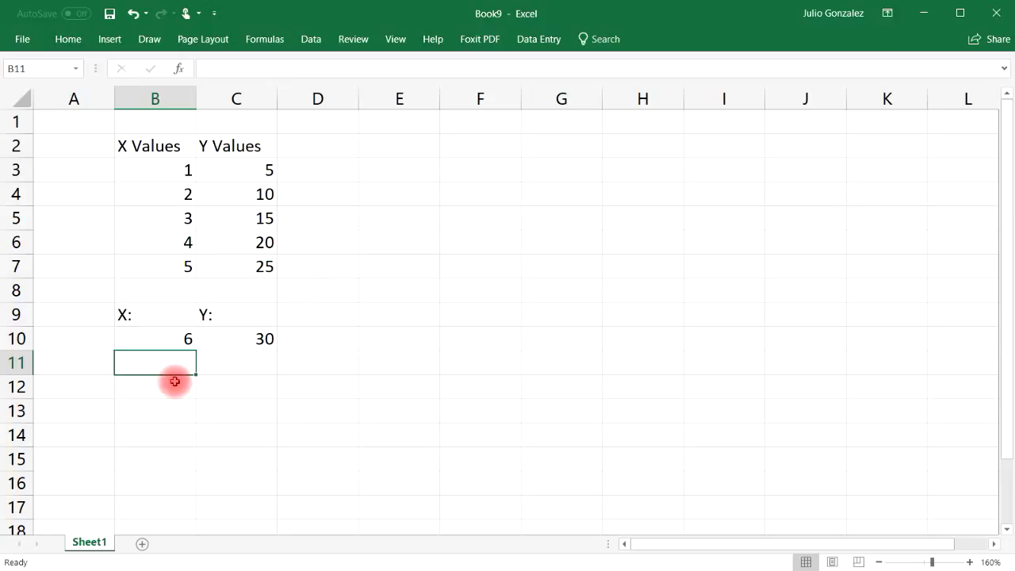
left_click(181, 339)
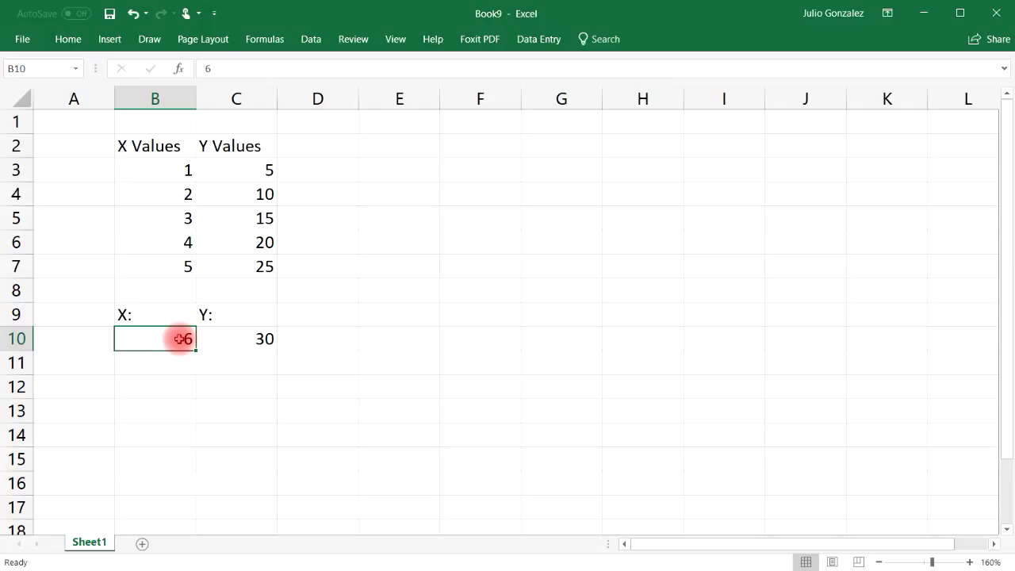
type("75")
key("Return")
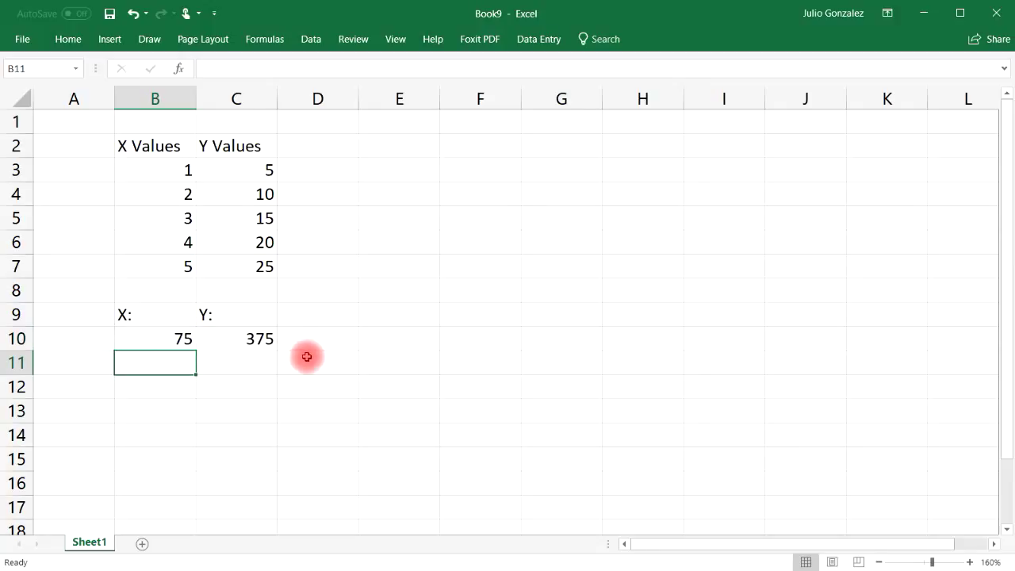
left_click(254, 340)
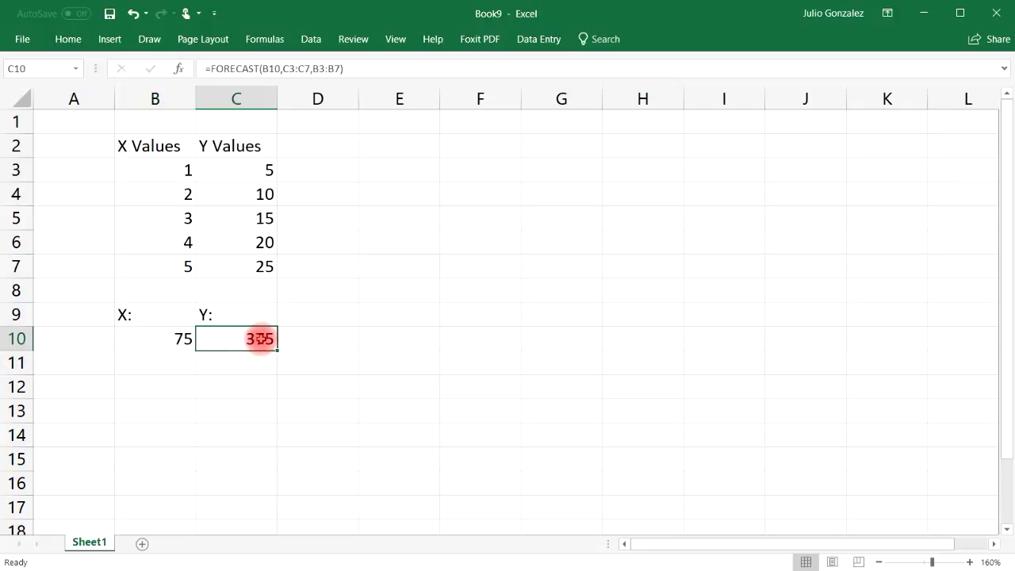
left_click(171, 339)
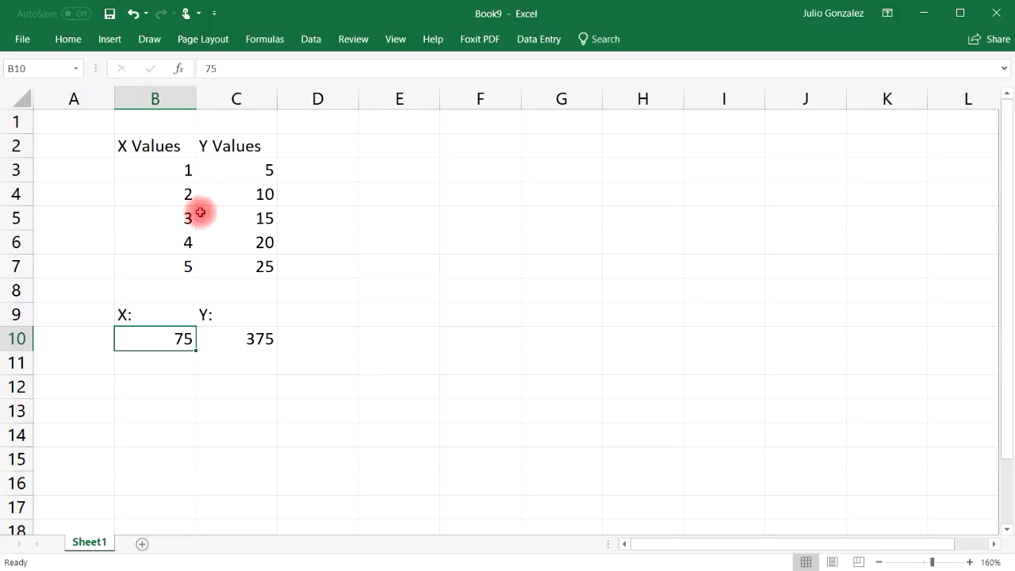
left_click_drag(165, 166, 223, 261)
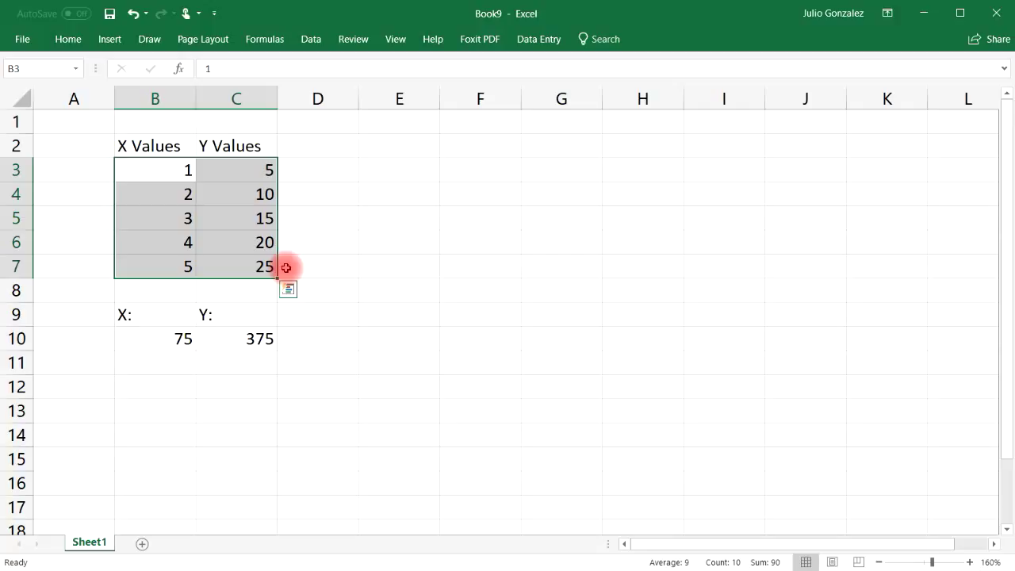
left_click(401, 143)
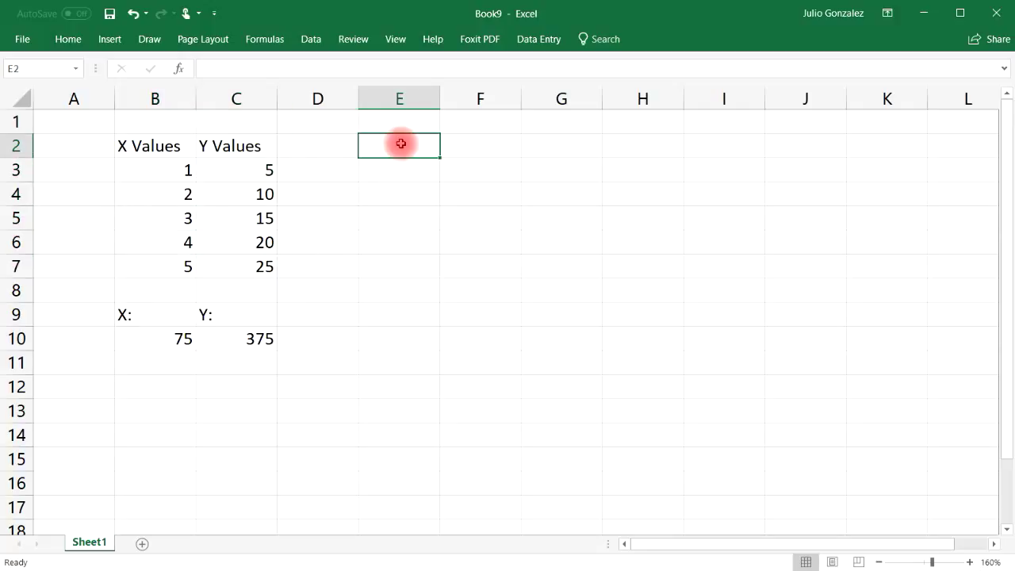
Step: Add 'Year:' and 'Population:' headings in E2:F2 and widen column F to fit
type("Year:")
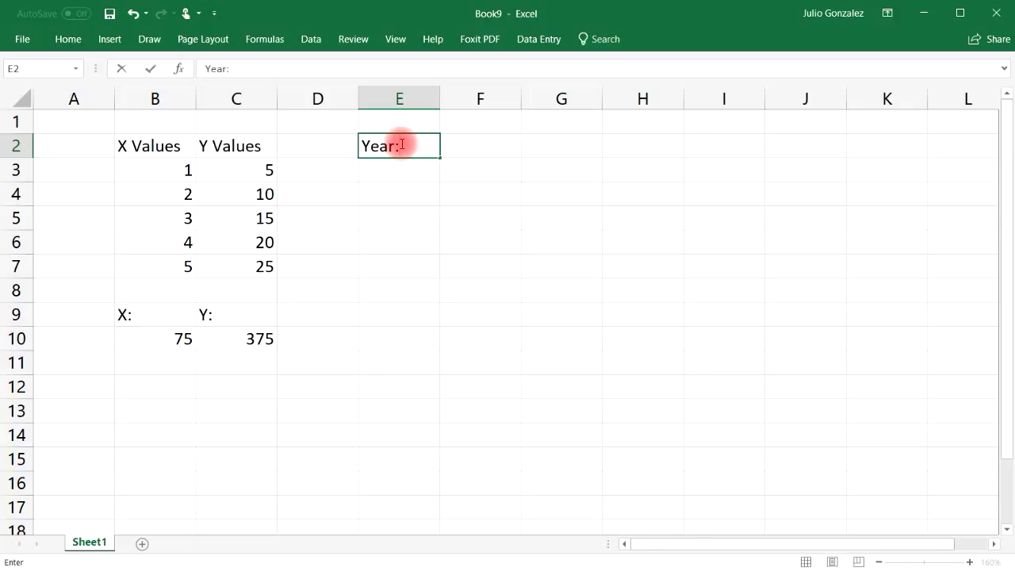
key("Tab")
type("Popula")
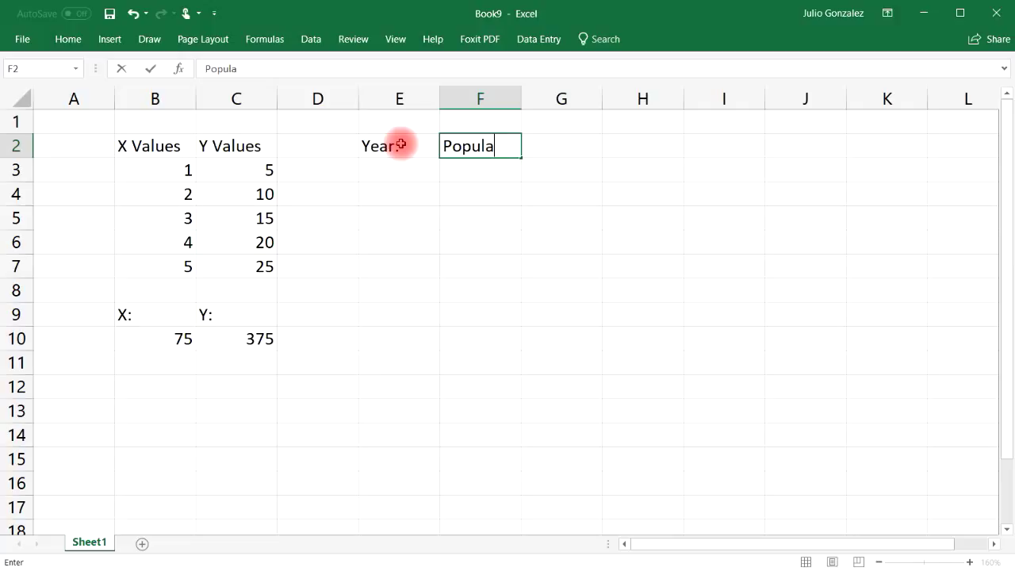
type("tion:")
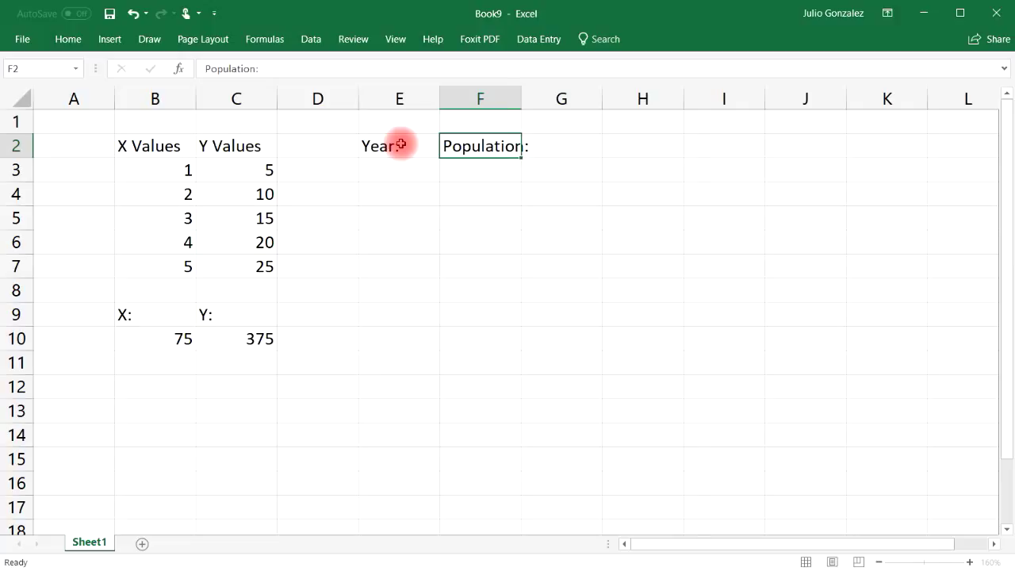
key("Tab")
left_click_drag(509, 101, 540, 99)
Step: Enter years 2000–2002 with populations 1500, 1580 and 1690
left_click(416, 166)
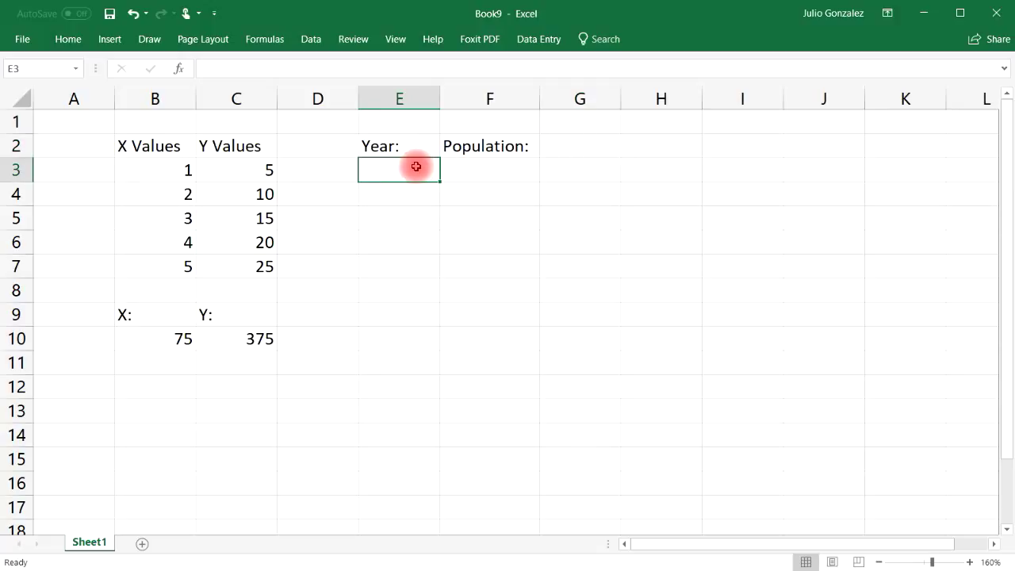
type("2000")
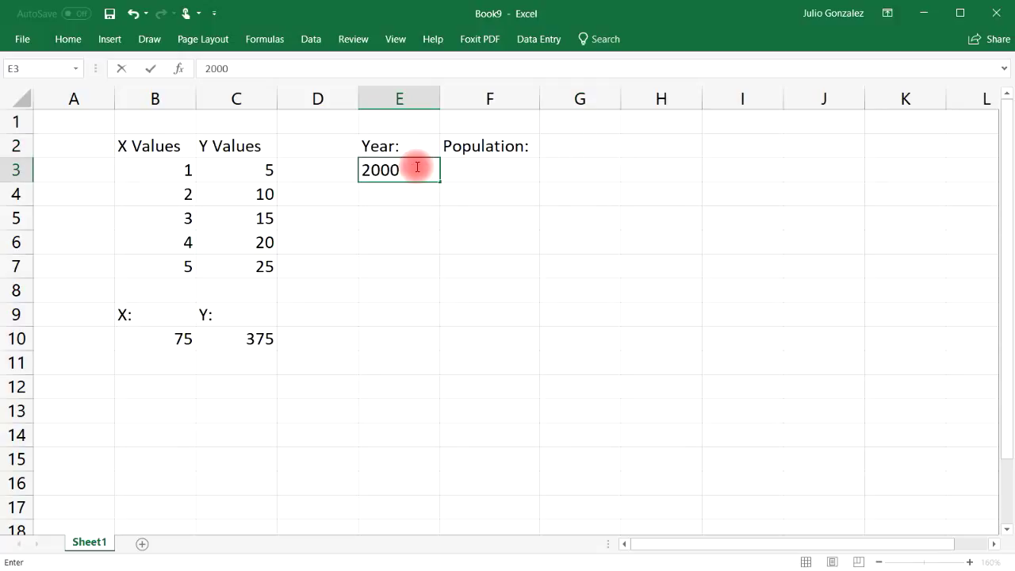
key("Tab")
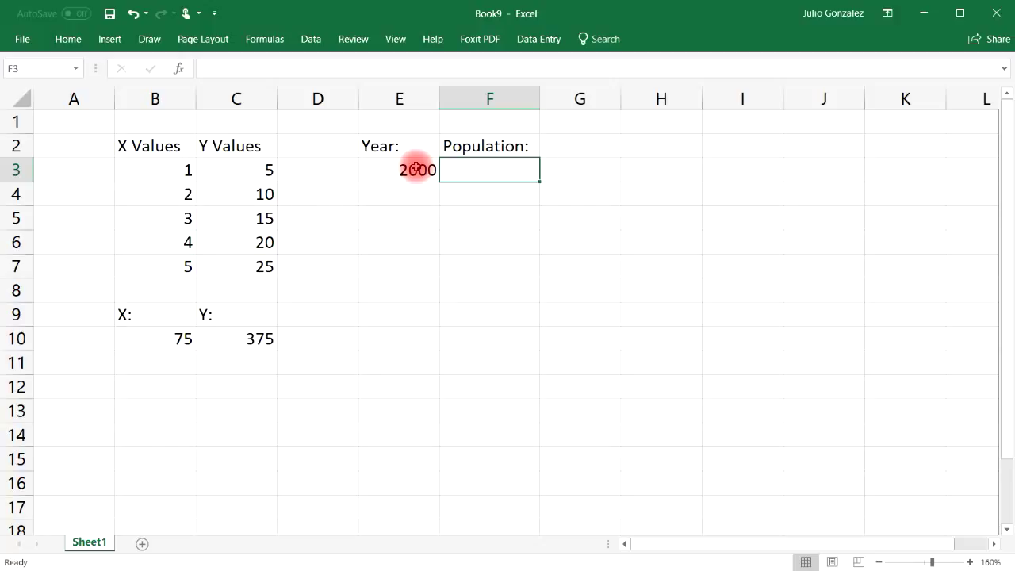
type("1500")
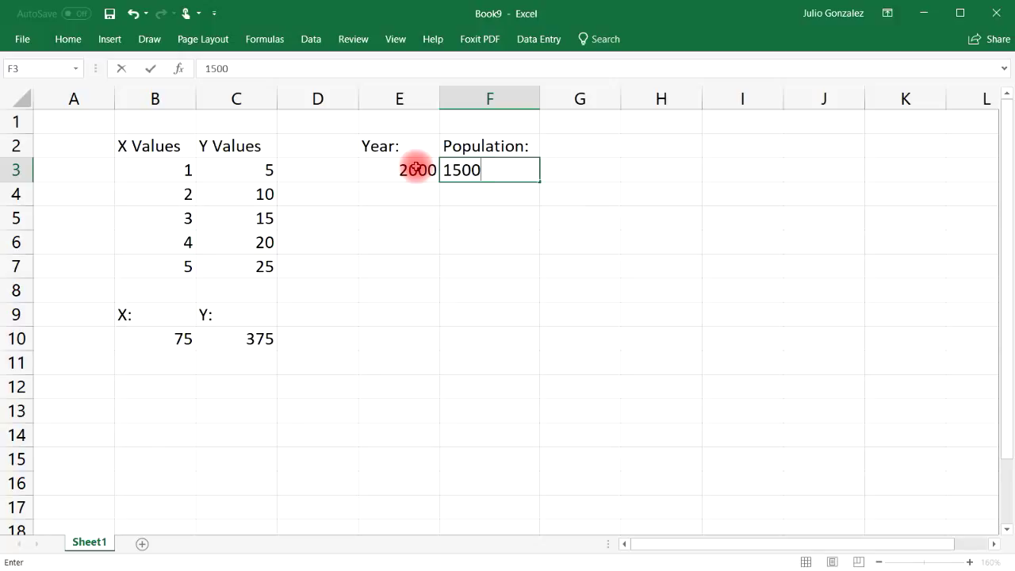
key("Return")
key("Left")
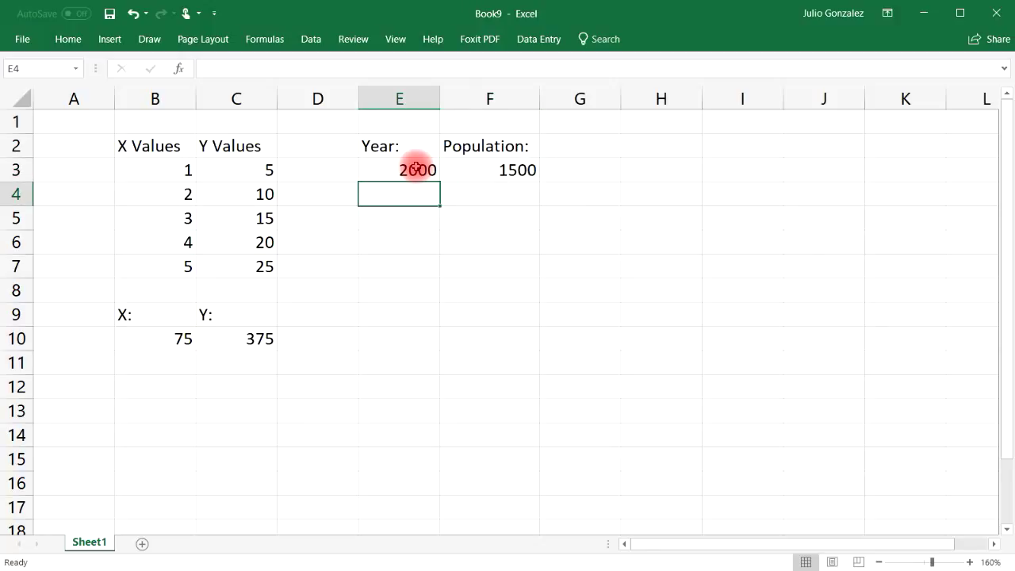
type("2001")
key("Tab")
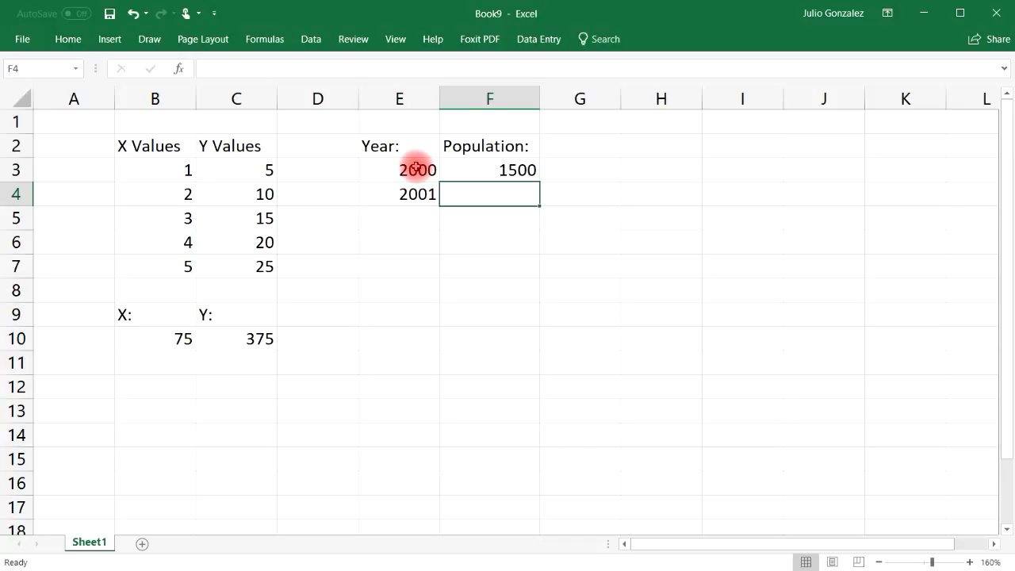
type("1")
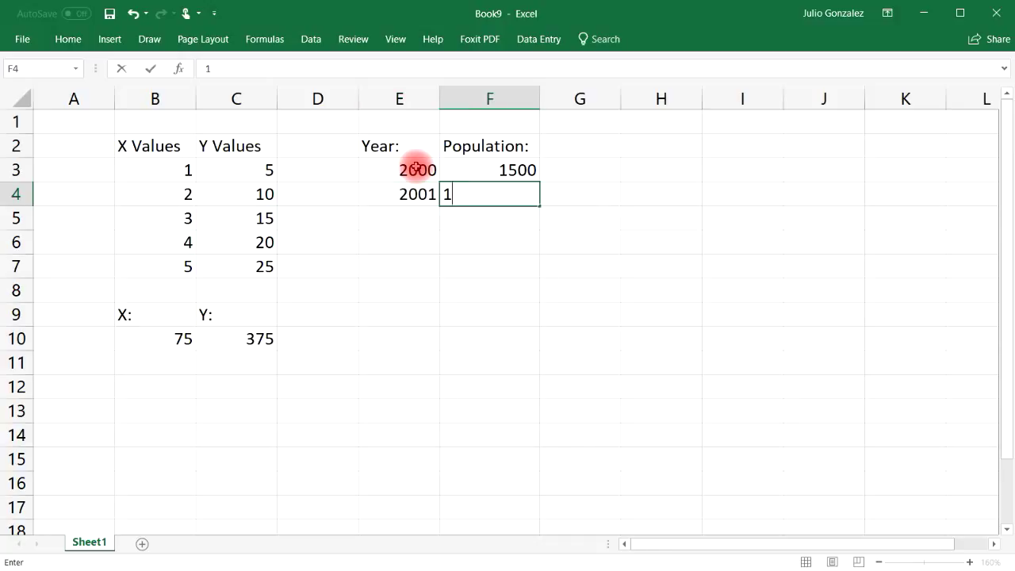
type("580")
key("Return")
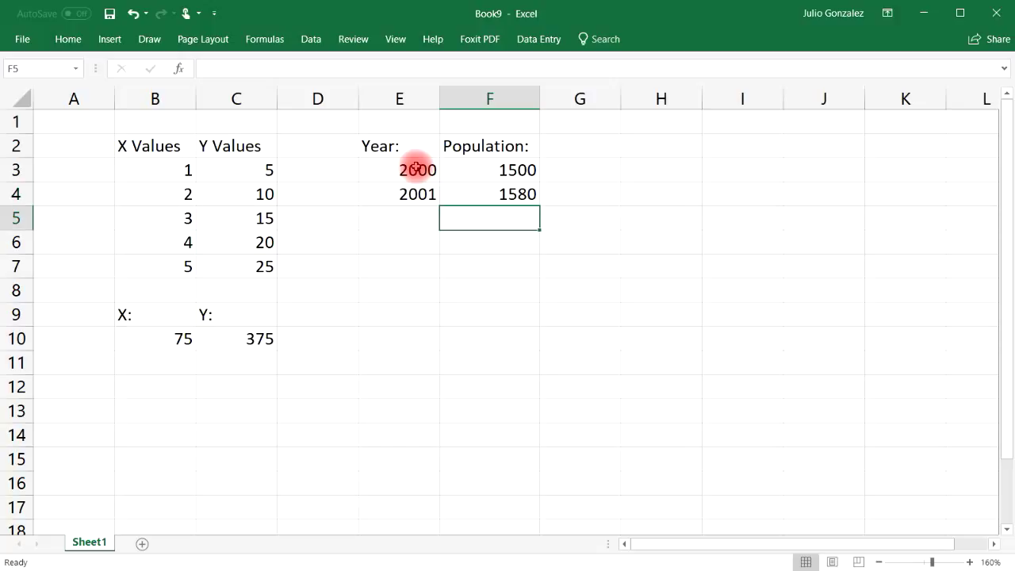
left_click(415, 219)
type("2")
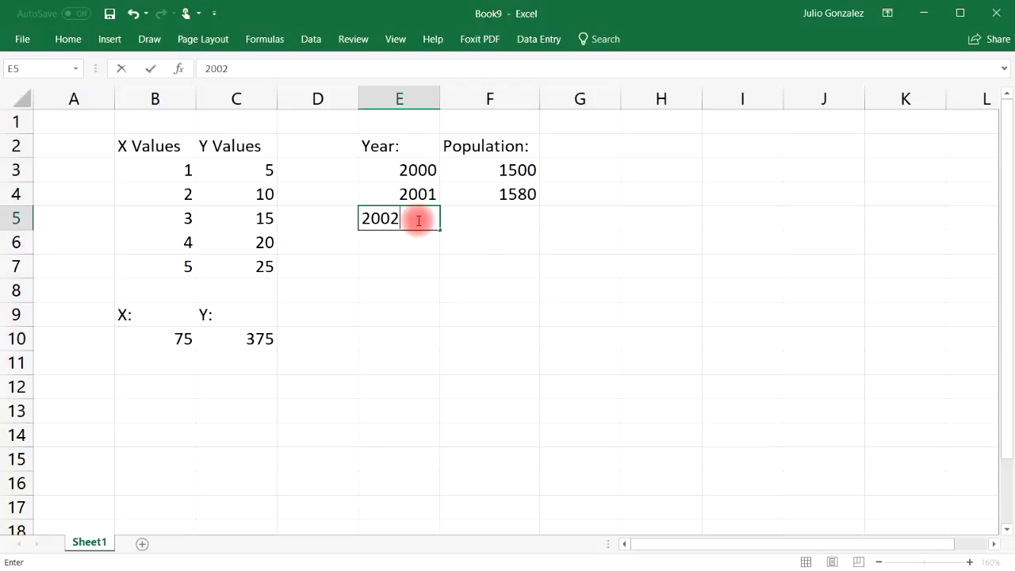
type("002")
key("Tab")
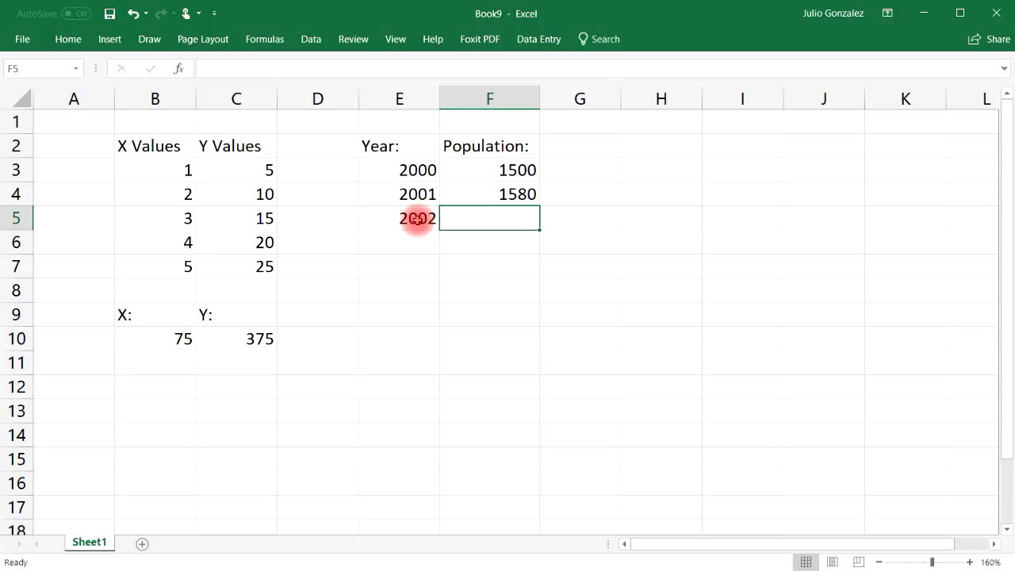
type("1690")
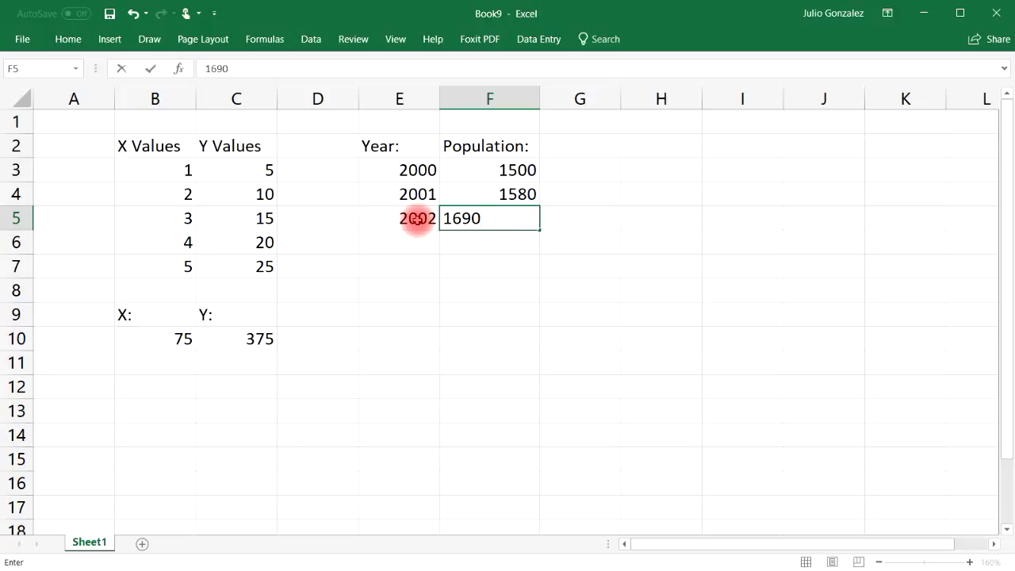
key("Return")
Step: Enter years 2003–2006 with populations 1800, 1920, 2050 and 2200
type("3")
type("200")
key("Tab")
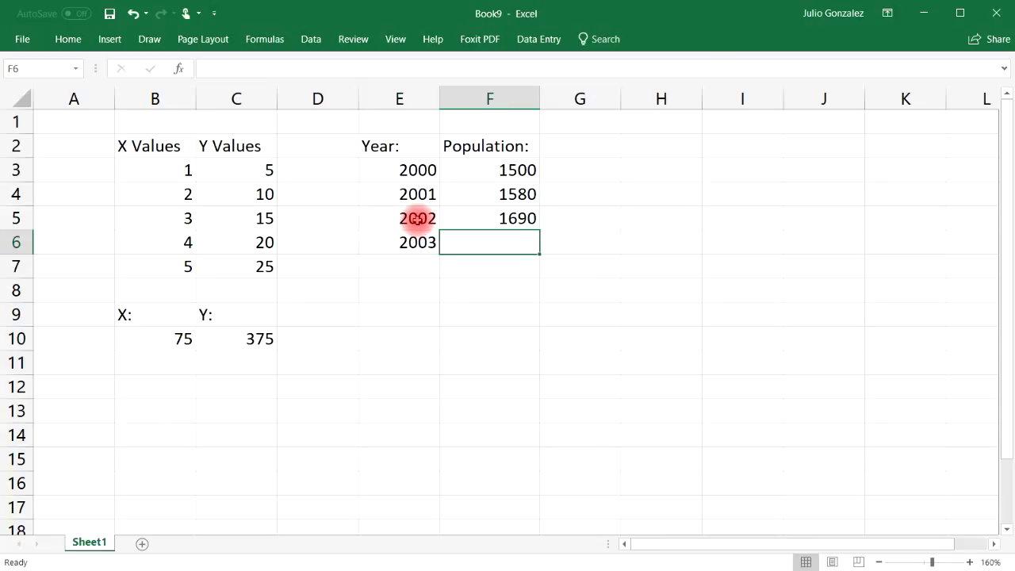
type("1800")
key("Return")
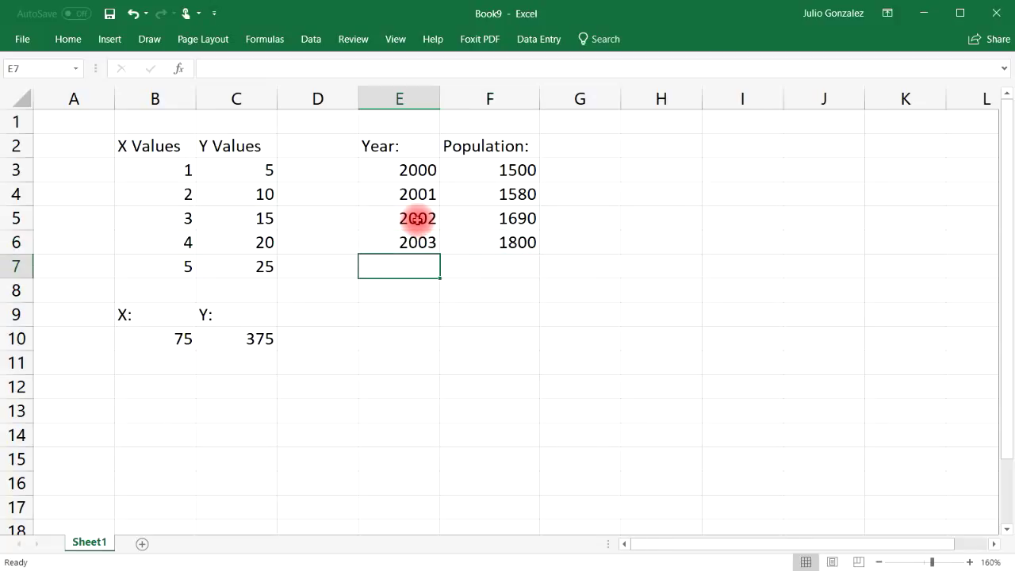
type("2004")
key("Tab")
type("1920")
key("Return")
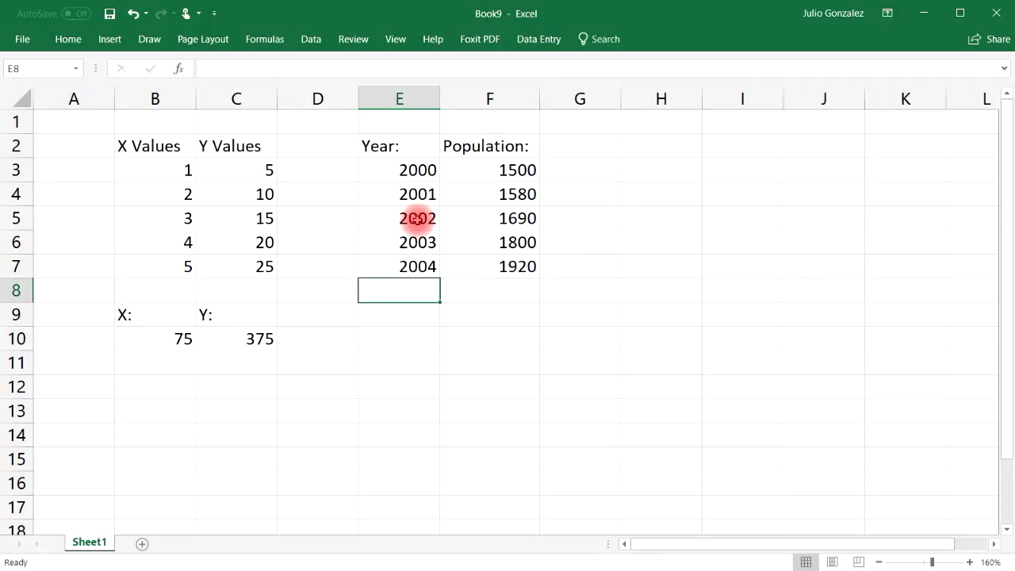
type("2005")
key("Tab")
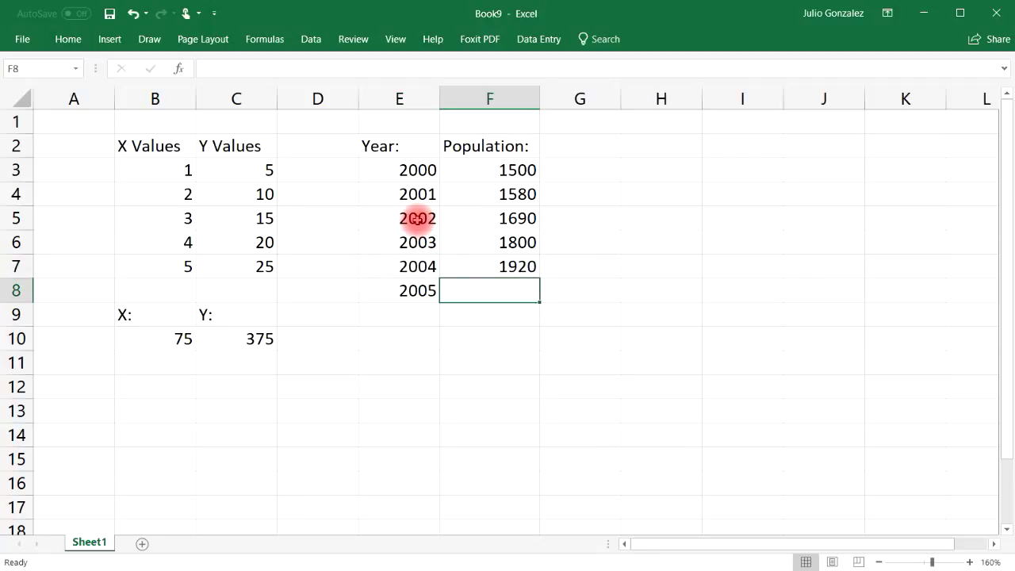
type("20")
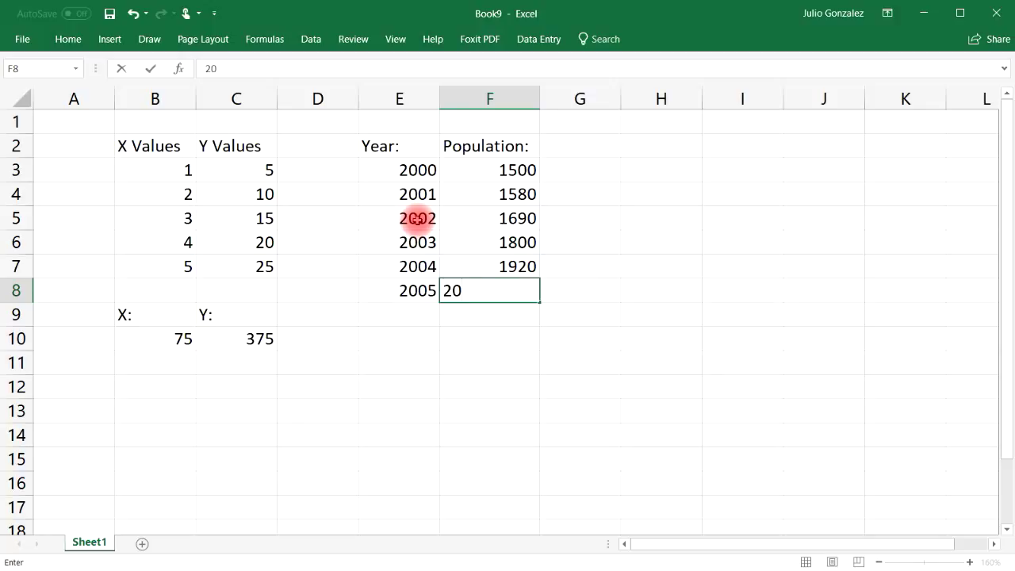
type("50")
key("Return")
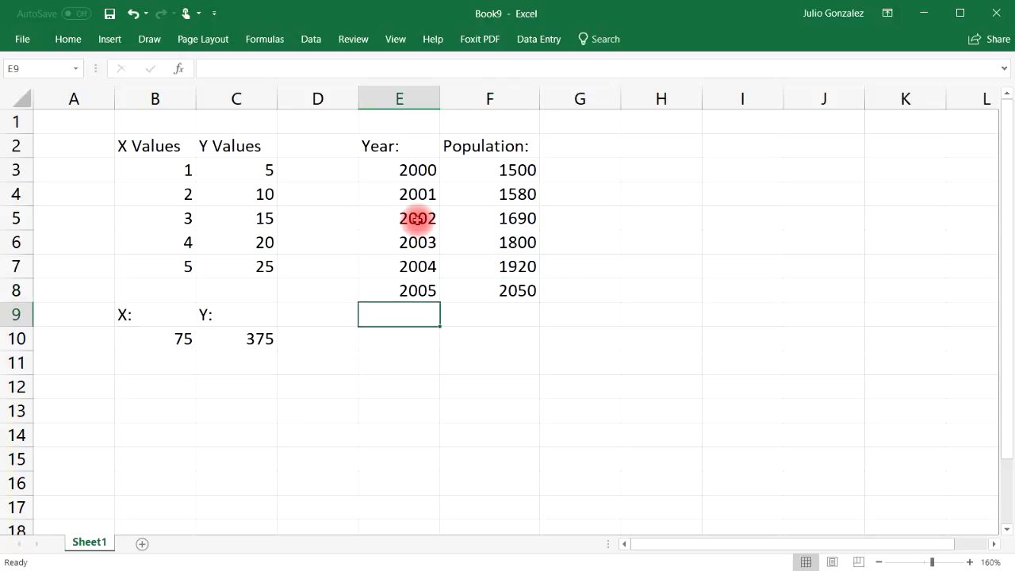
type("2006")
key("Tab")
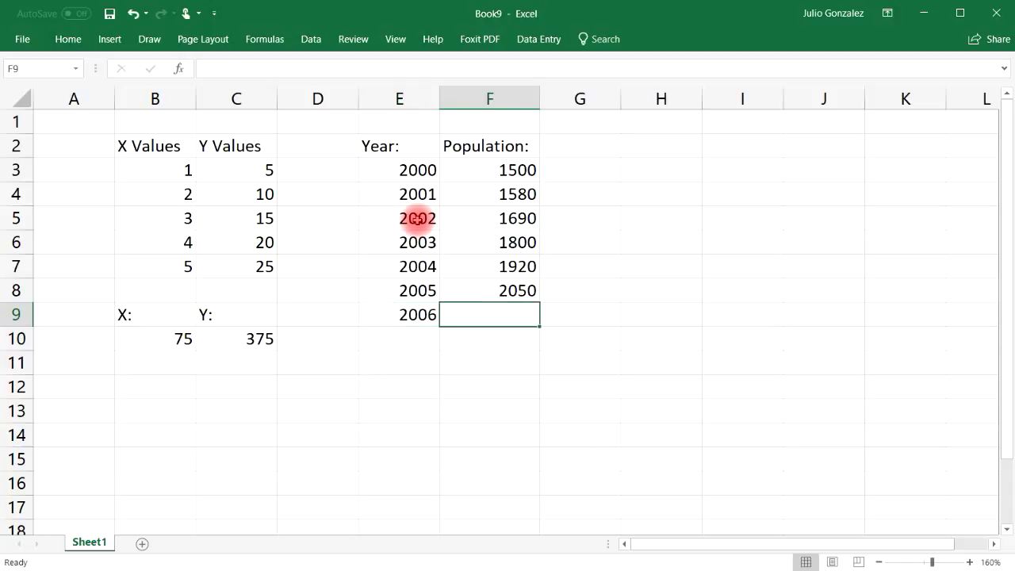
type("2200")
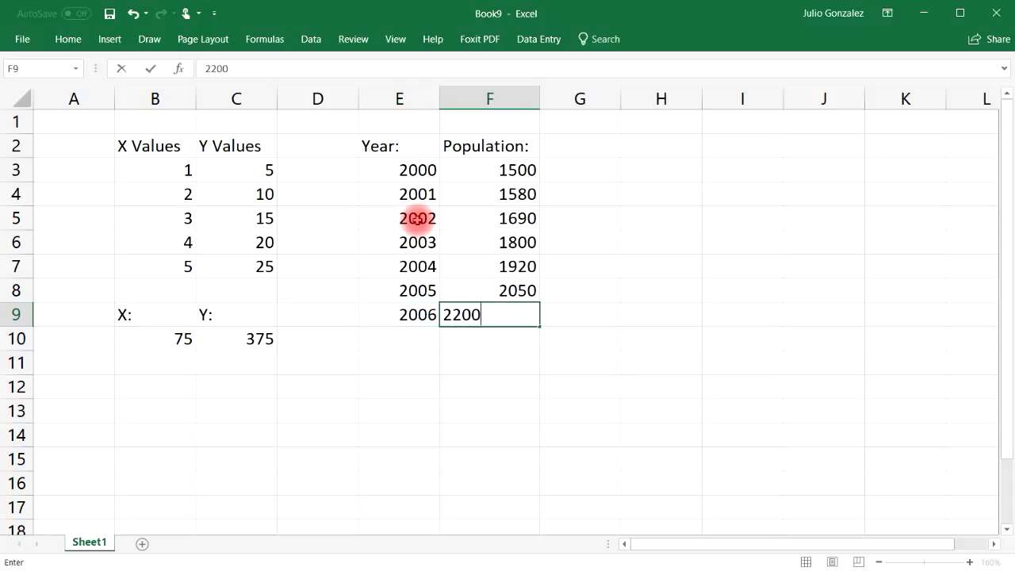
key("Tab")
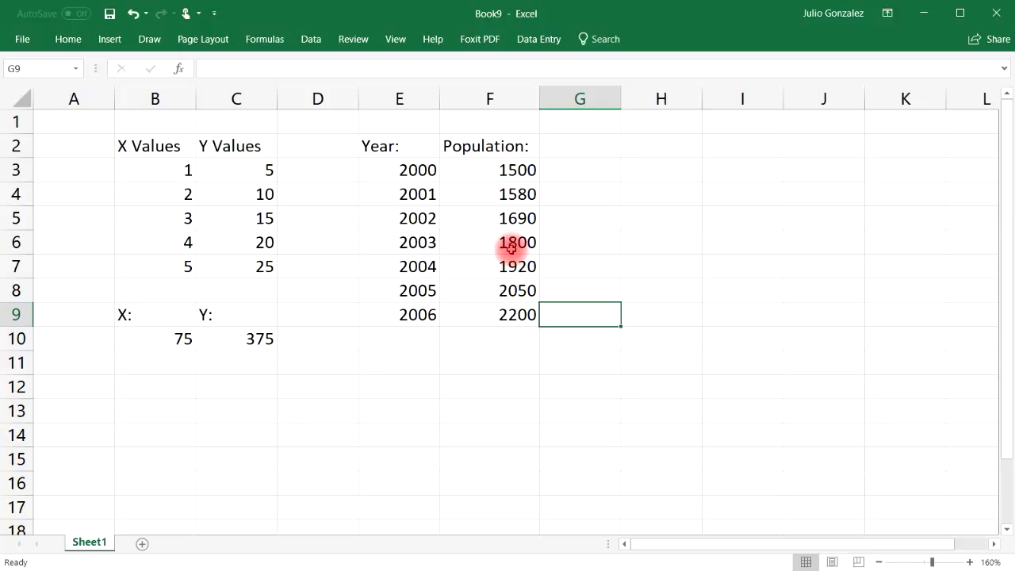
Step: Label E11 'Year:' and F11 'Population:'
left_click(402, 362)
type("Year:")
key("Tab")
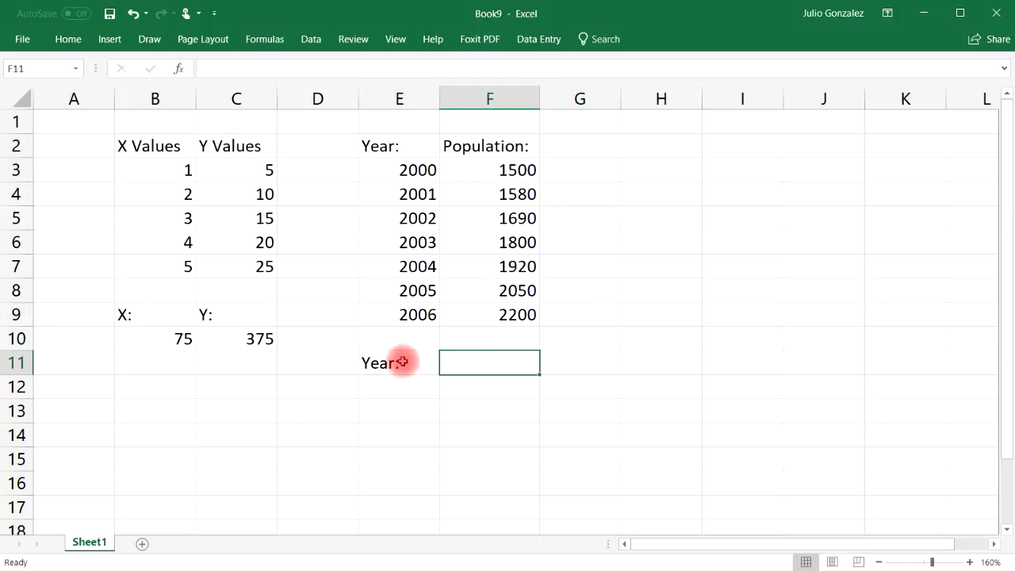
type("Population:")
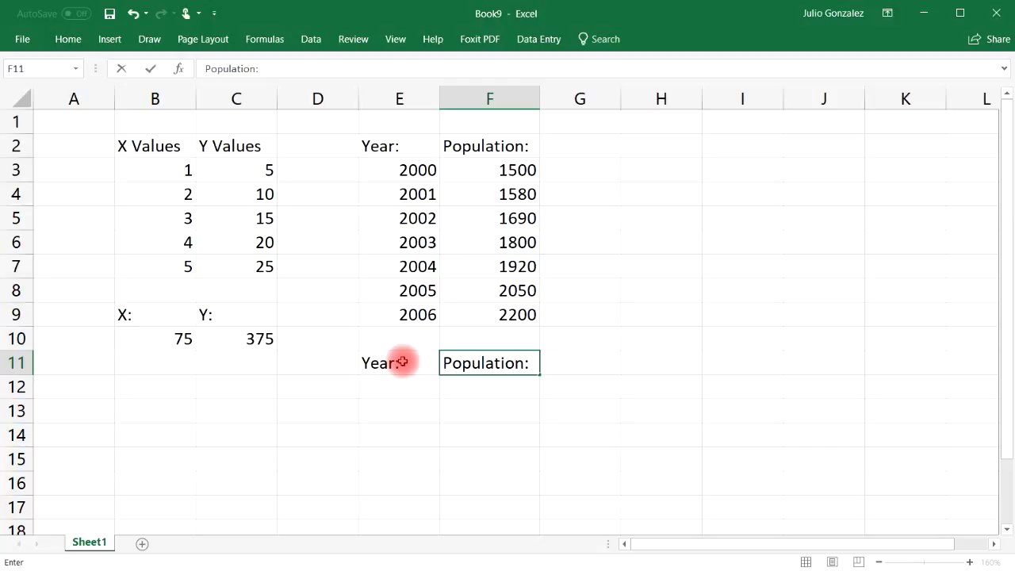
Step: Enter =FORECAST(E12,F3:F9,E3:E9) in F12 to predict population from the year in E12
left_click(481, 383)
type("=")
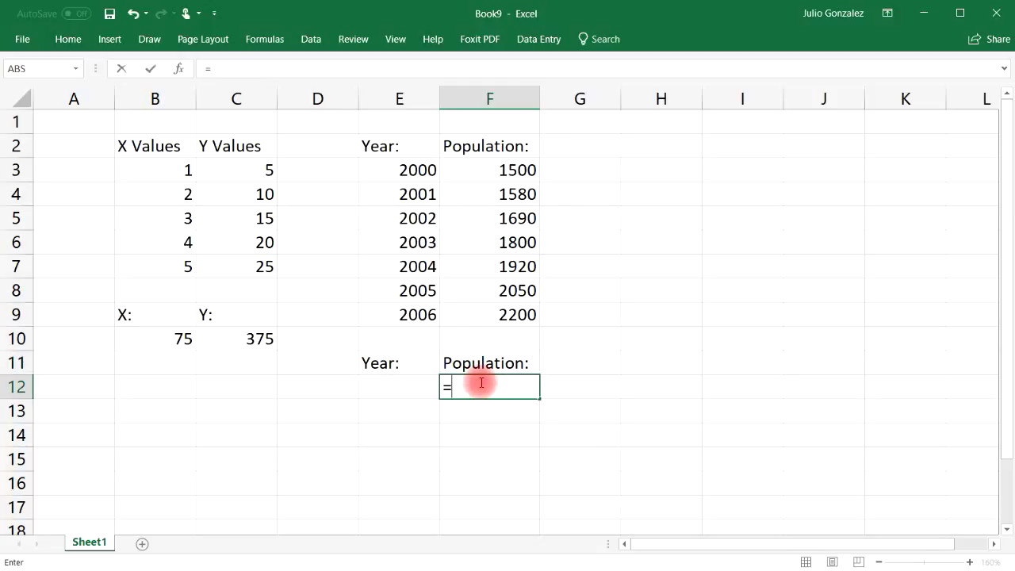
type("fore")
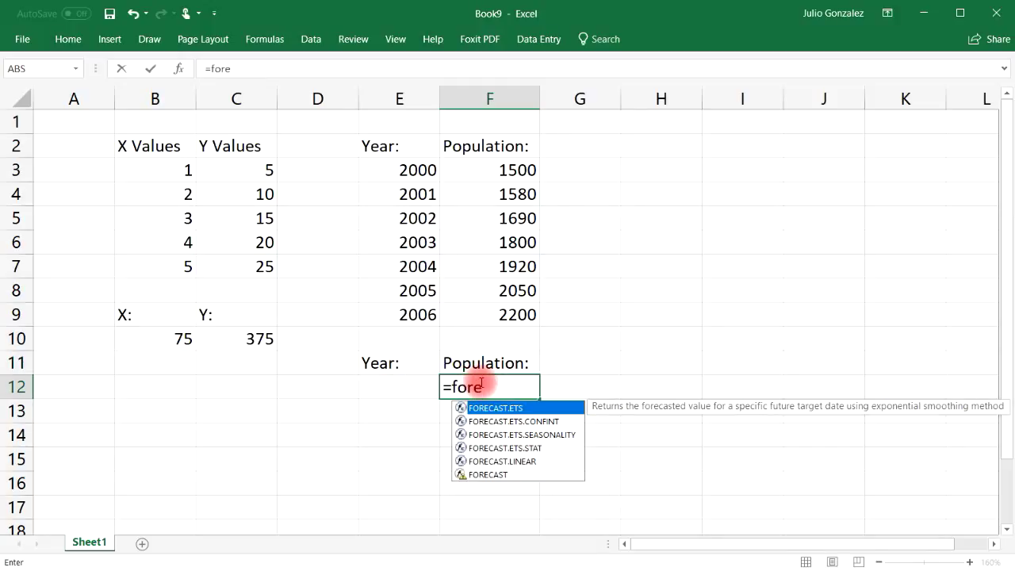
type("cast(")
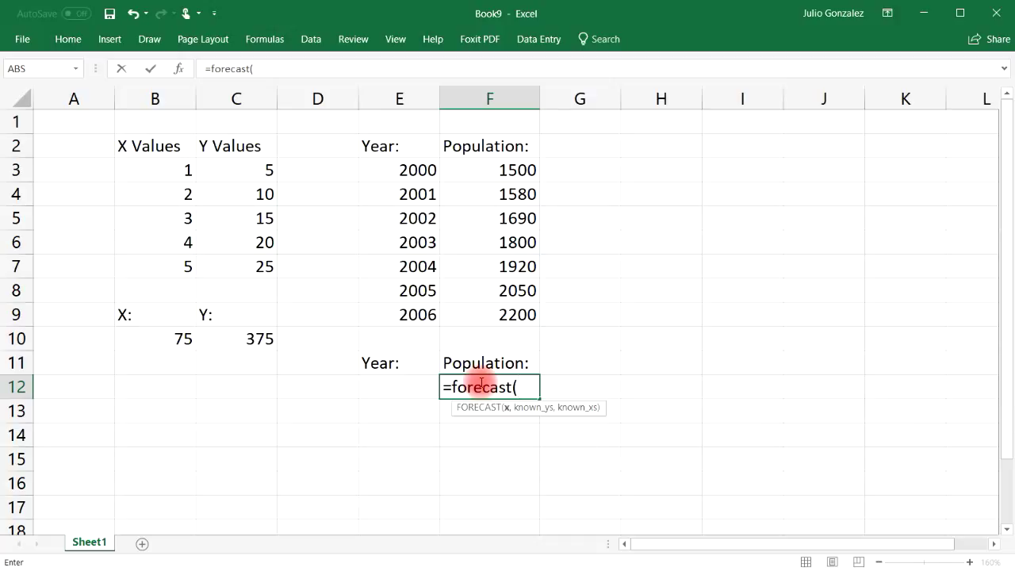
left_click(406, 384)
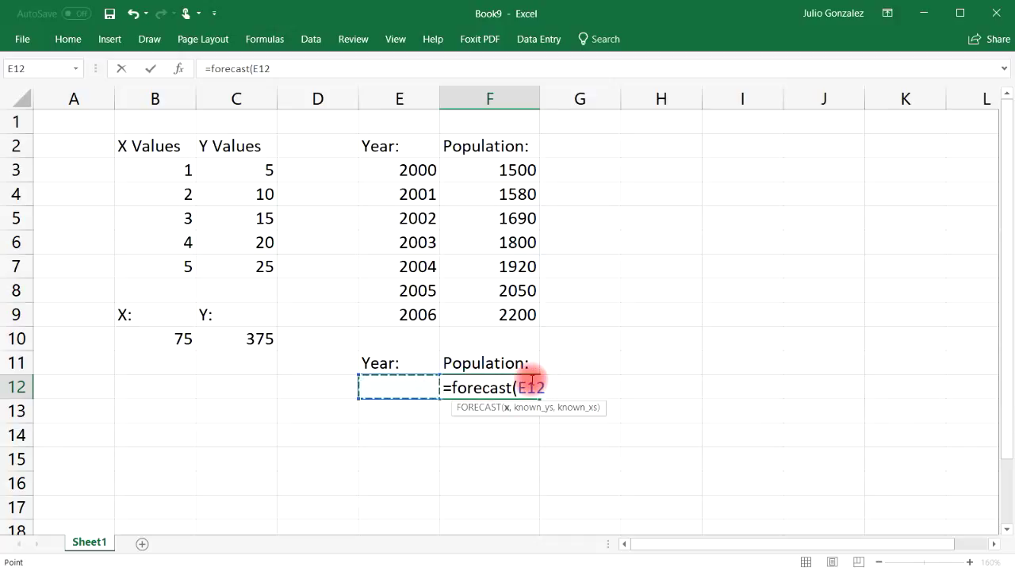
type(",")
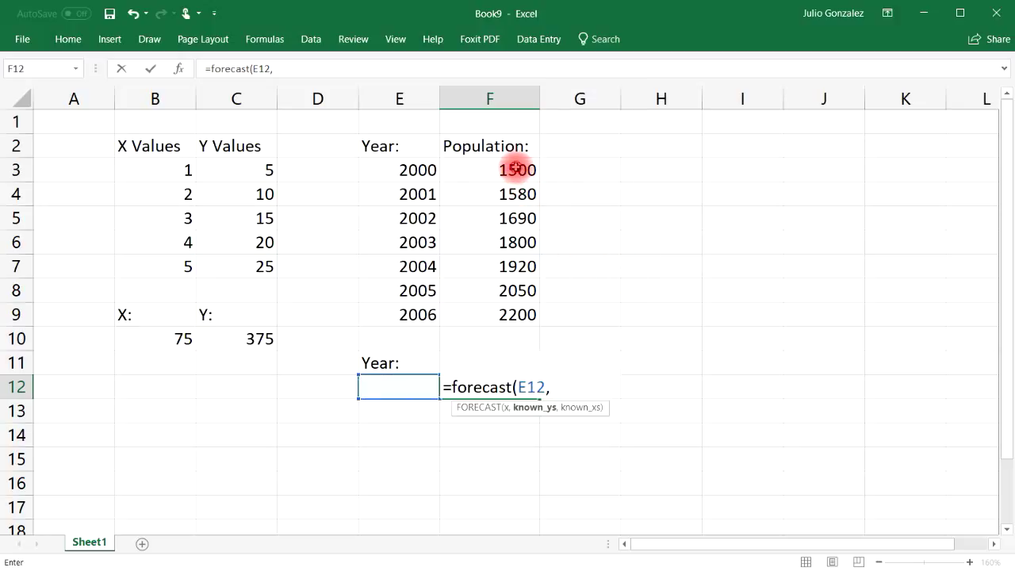
left_click_drag(515, 167, 513, 317)
type(",")
left_click_drag(417, 170, 415, 309)
type(")")
key("Return")
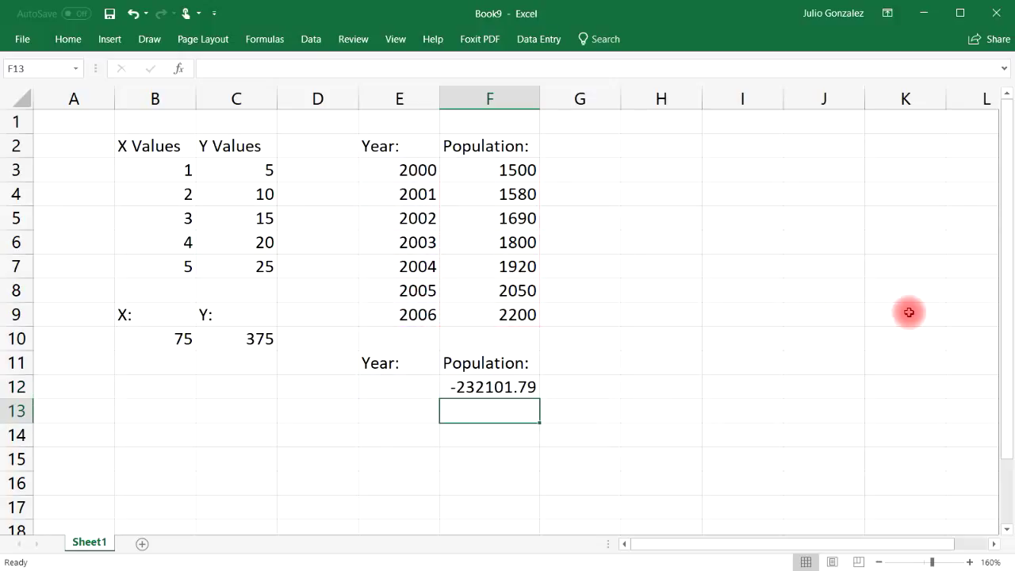
Step: Test years 2000 and 2003 in E12, comparing F12's forecast with the table populations
left_click(524, 389)
left_click(406, 389)
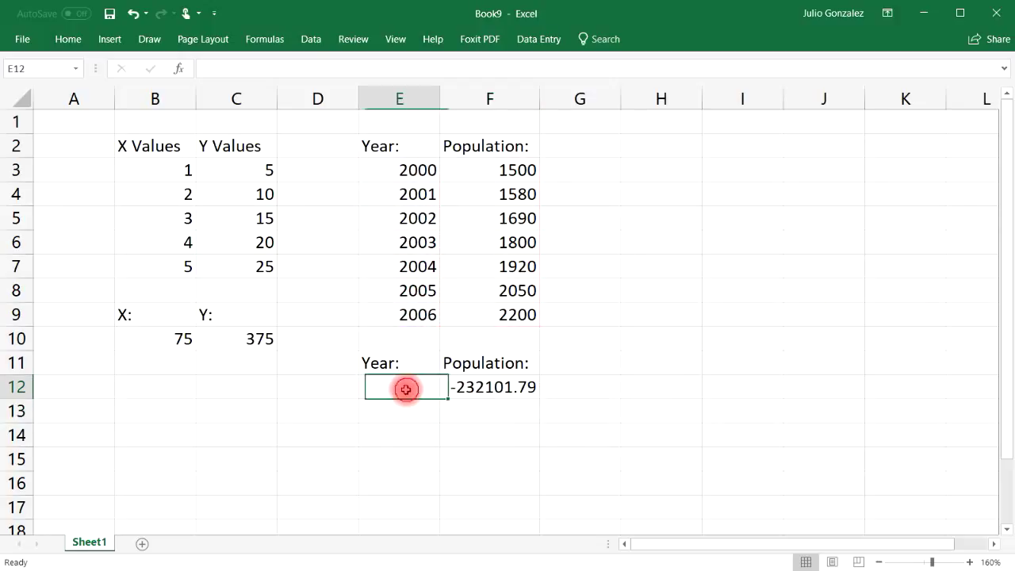
type("2000")
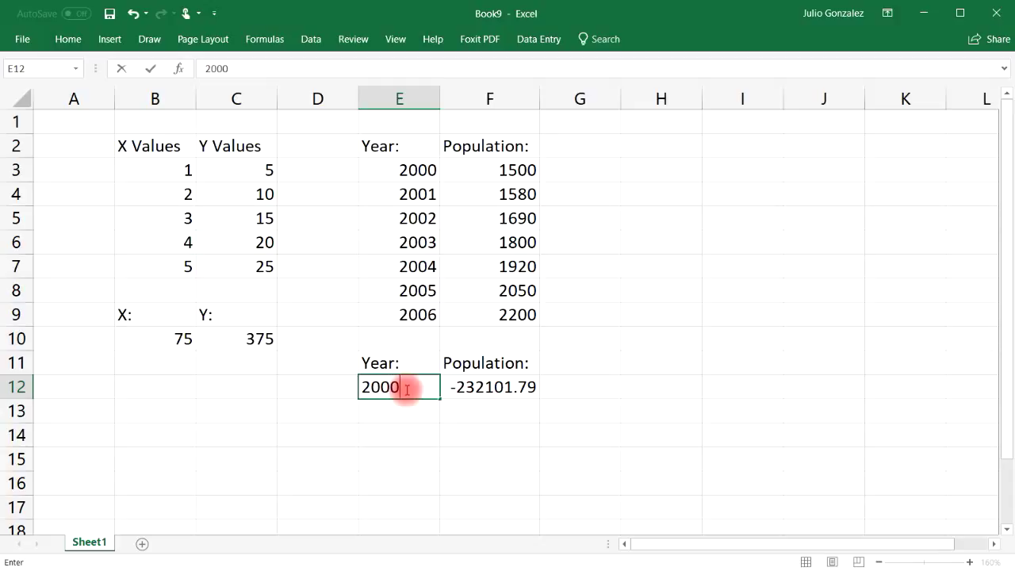
key("Return")
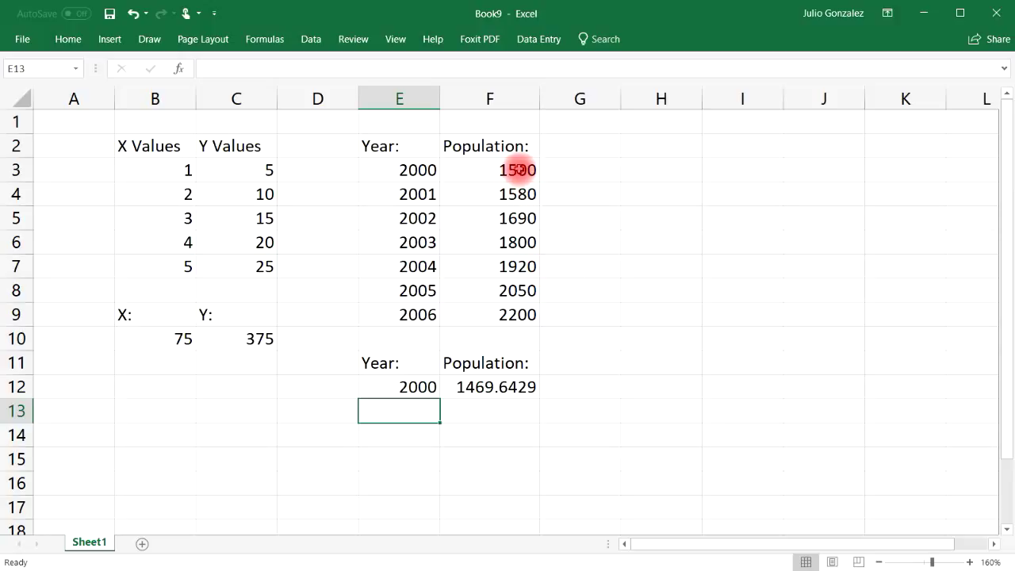
left_click(517, 169)
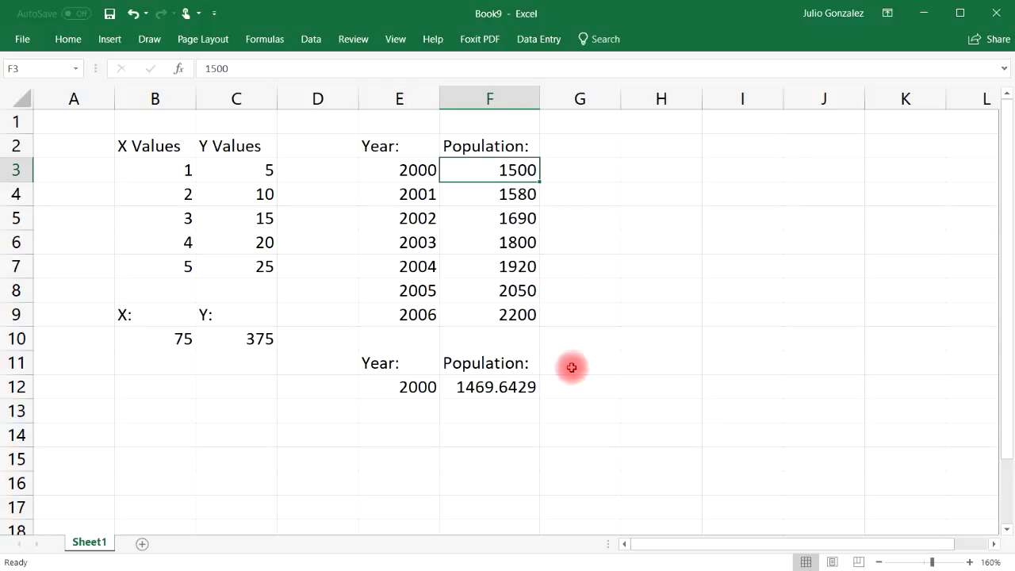
left_click(525, 192)
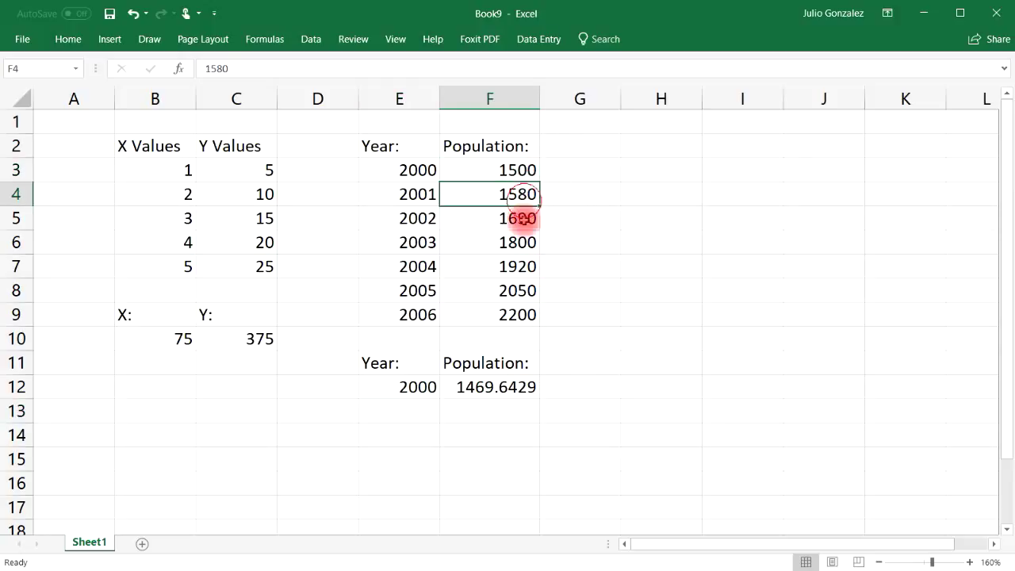
left_click(426, 387)
type("2")
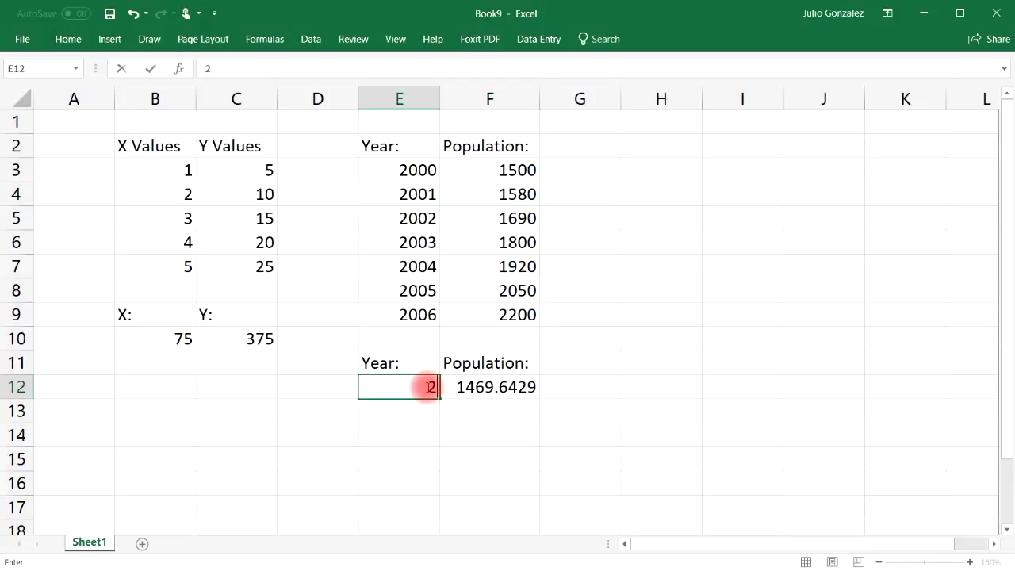
type("003")
key("Return")
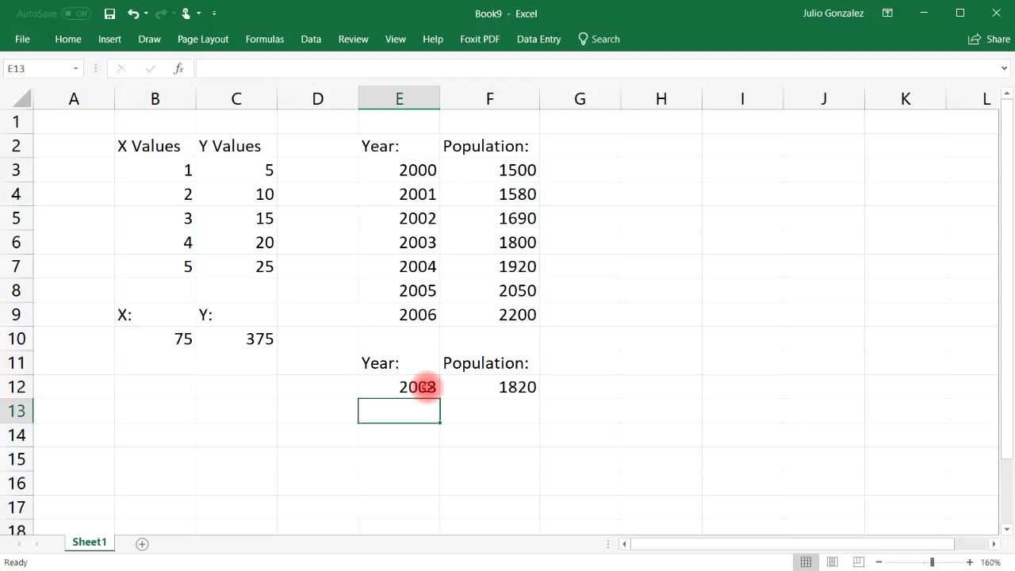
left_click(523, 248)
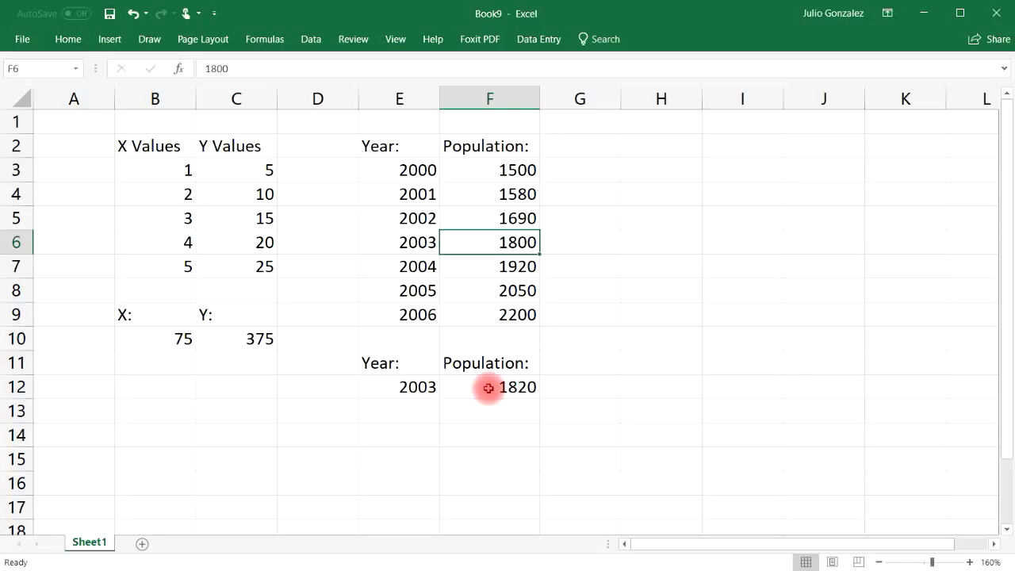
Step: Change E12 to 2005 and compare the 2053.5714 forecast with the actual 2050
left_click(414, 387)
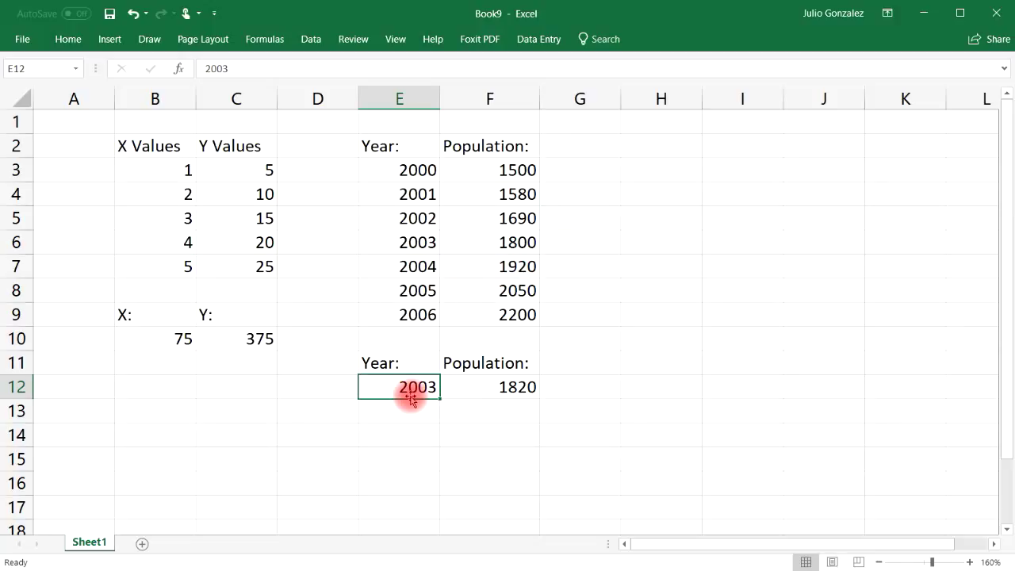
key("F2")
key("BackSpace")
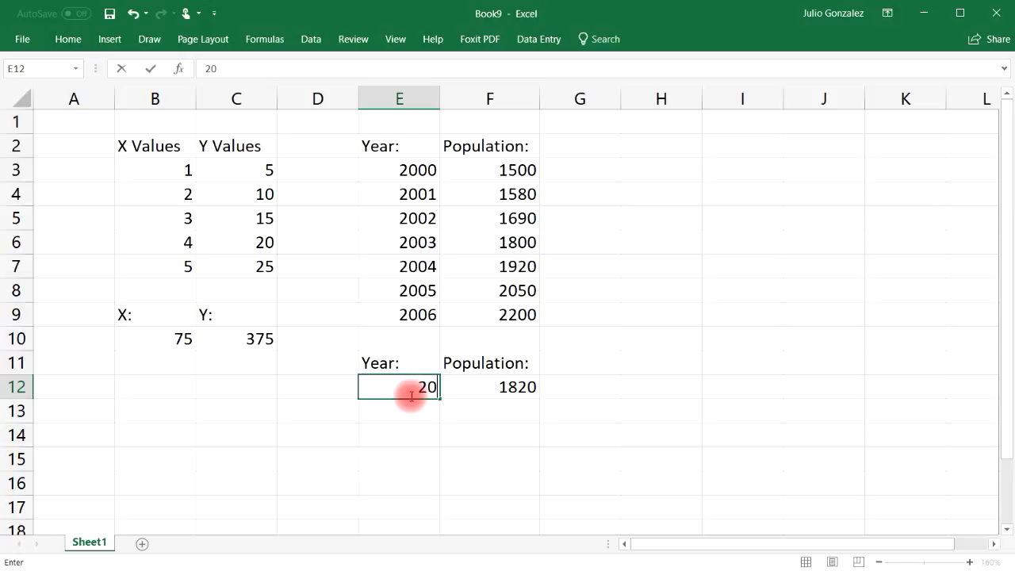
type("5")
key("Return")
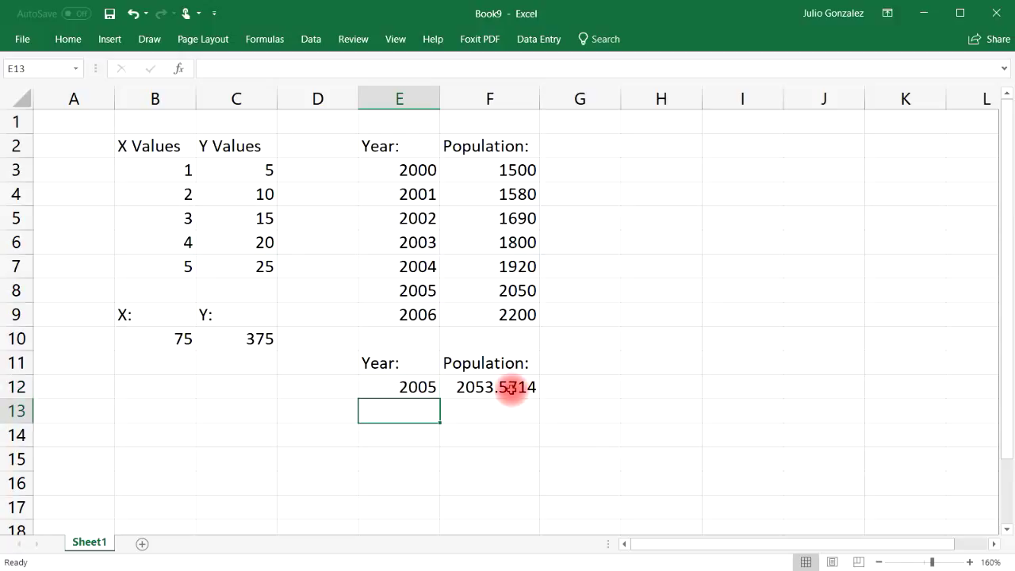
left_click(516, 388)
left_click(519, 313)
left_click(516, 293)
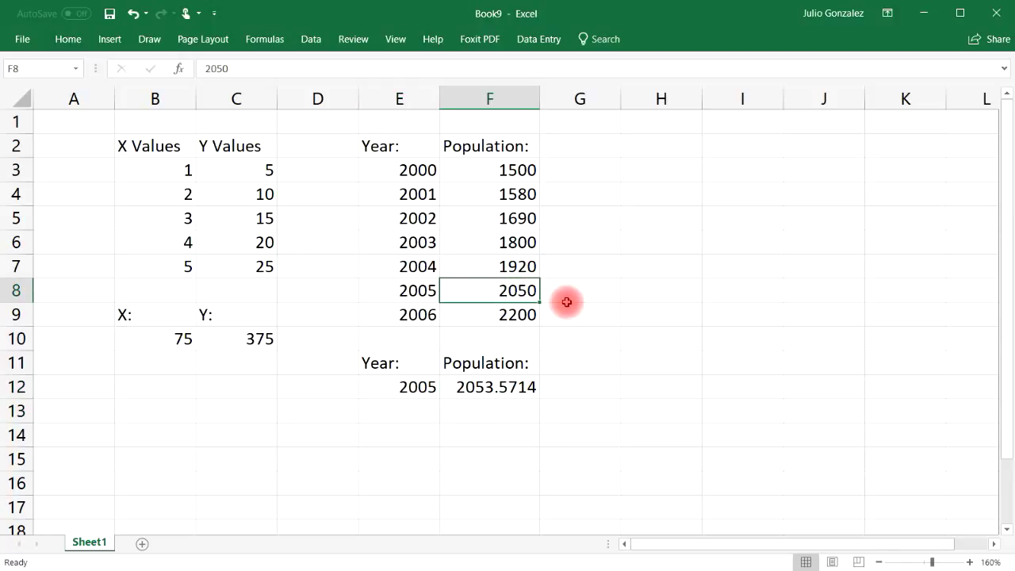
left_click(426, 389)
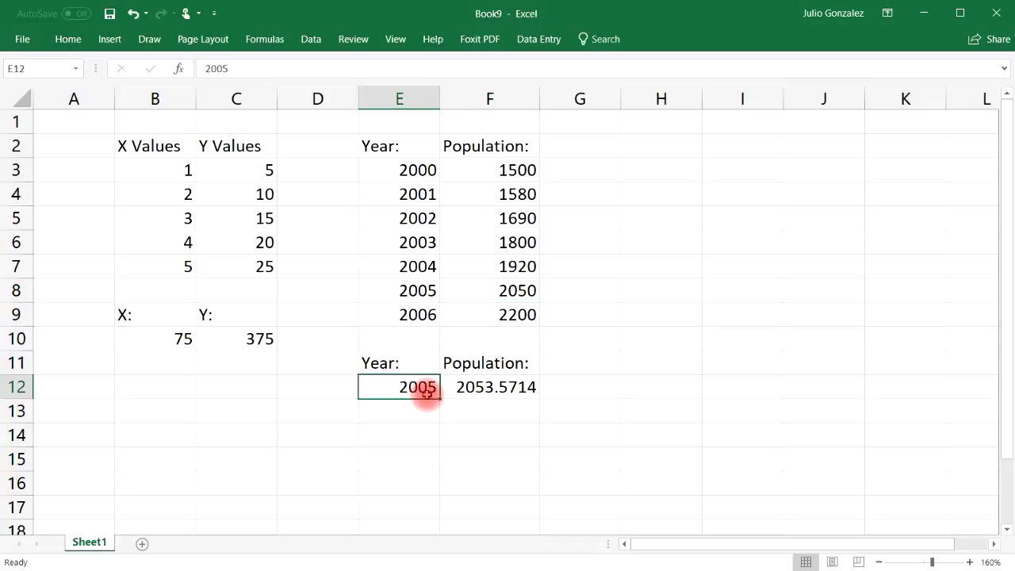
Step: Enter 2020 as the year and review F12's FORECAST formula and its known-years range
type("2")
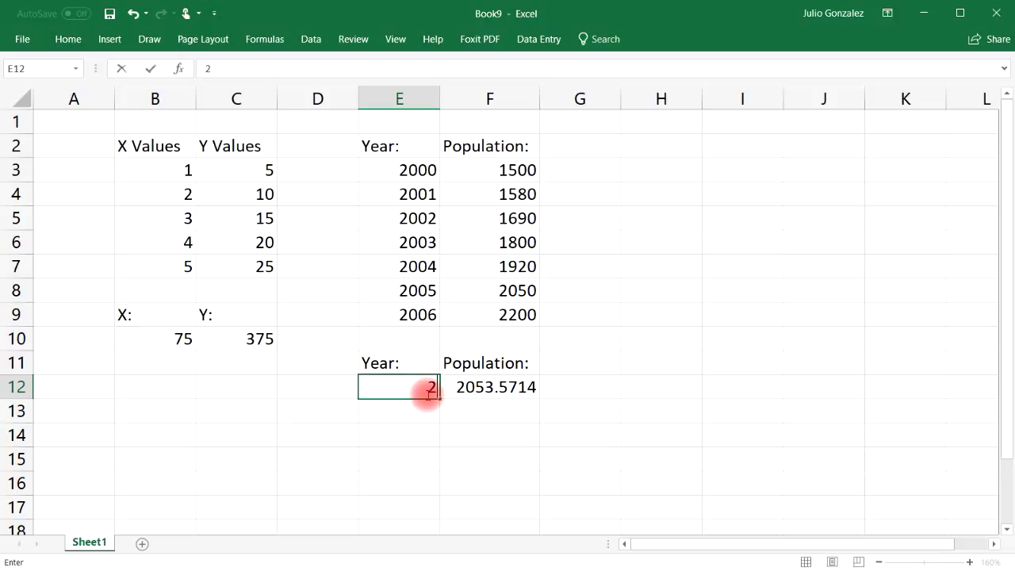
type("020")
key("Return")
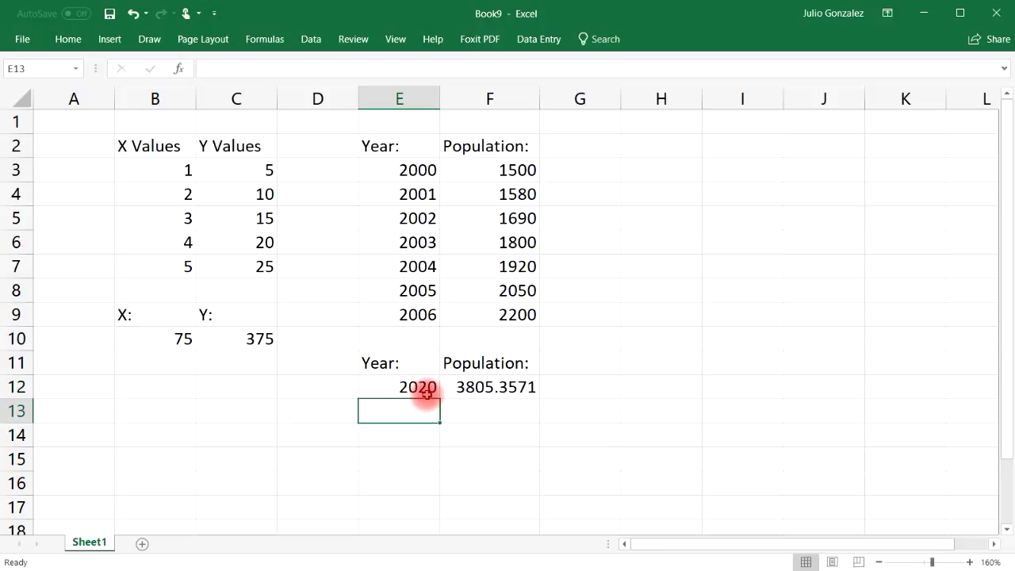
left_click(503, 388)
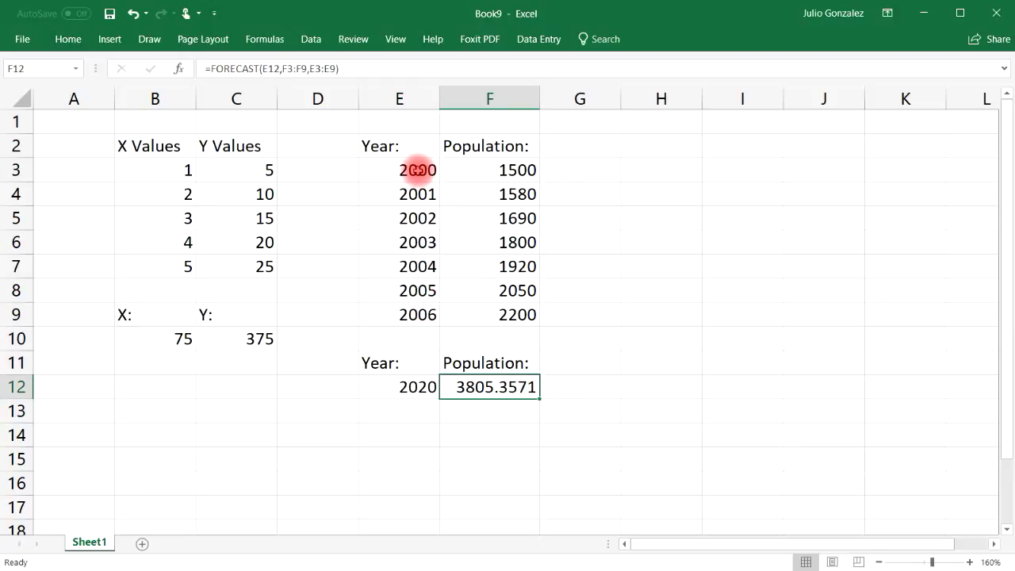
left_click_drag(420, 194, 428, 314)
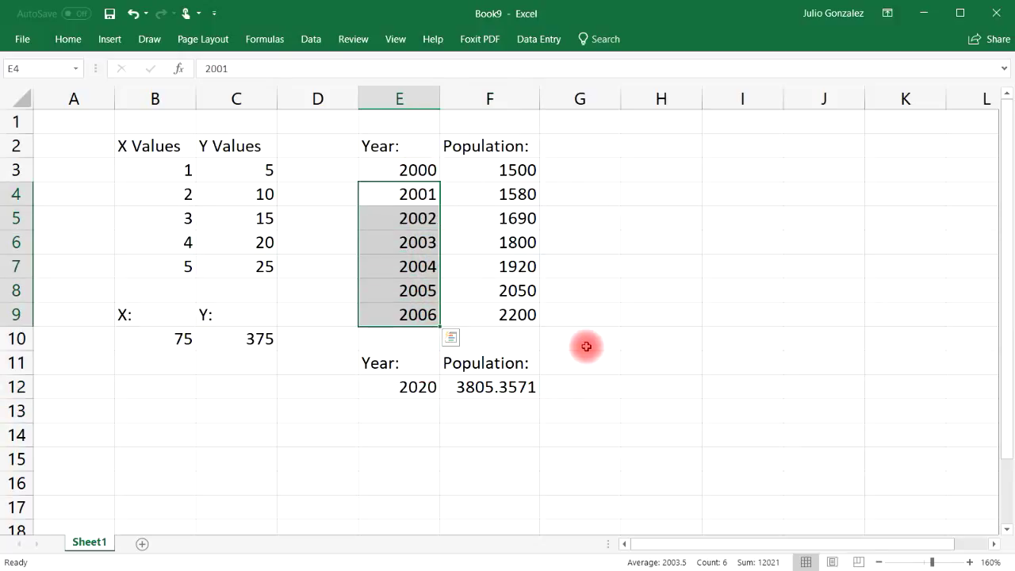
left_click(506, 388)
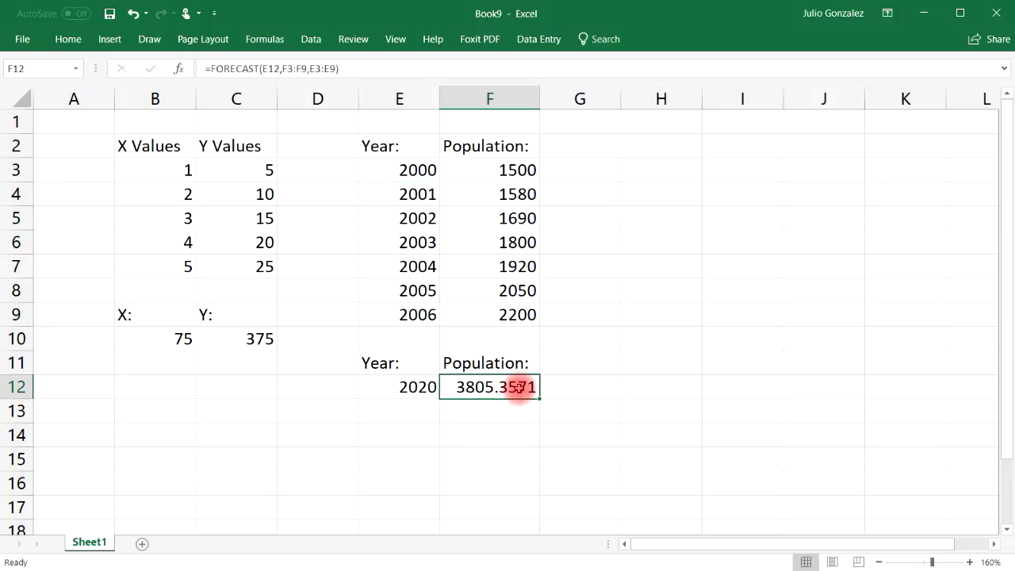
Step: Change E12 to 2050 and review the FORECAST formula against its E3:F9 data
left_click(408, 387)
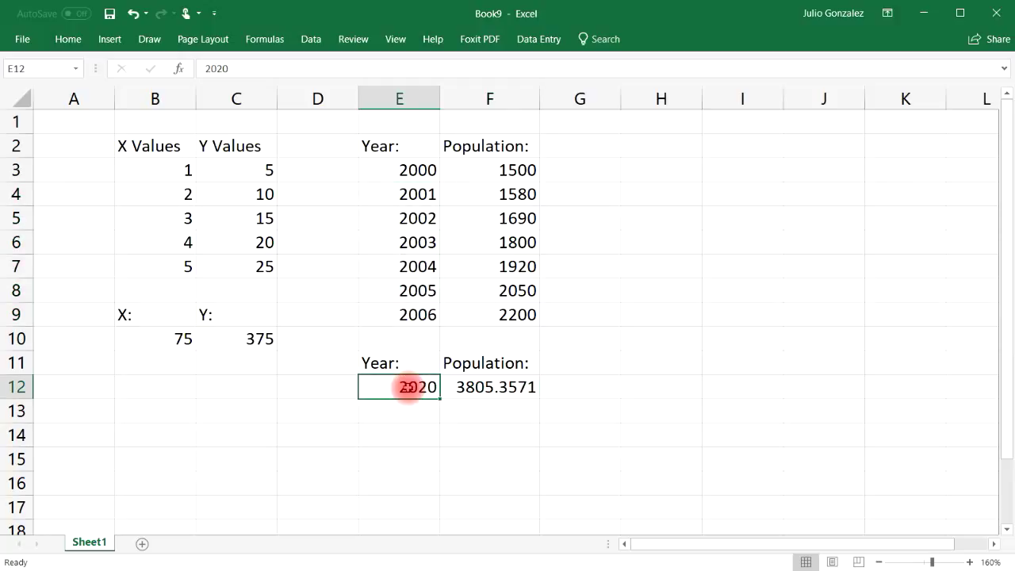
type("2050")
key("Return")
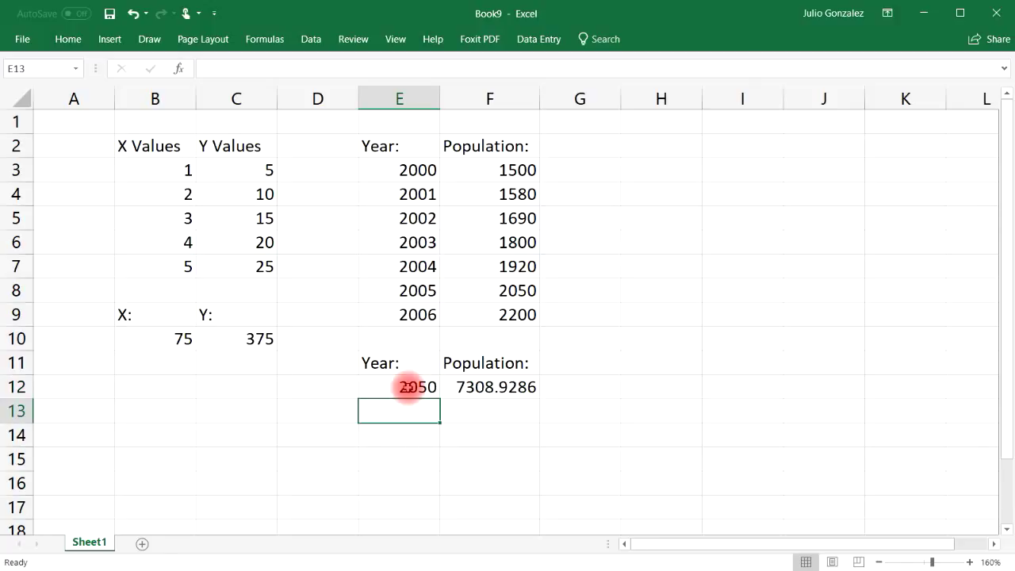
left_click(483, 388)
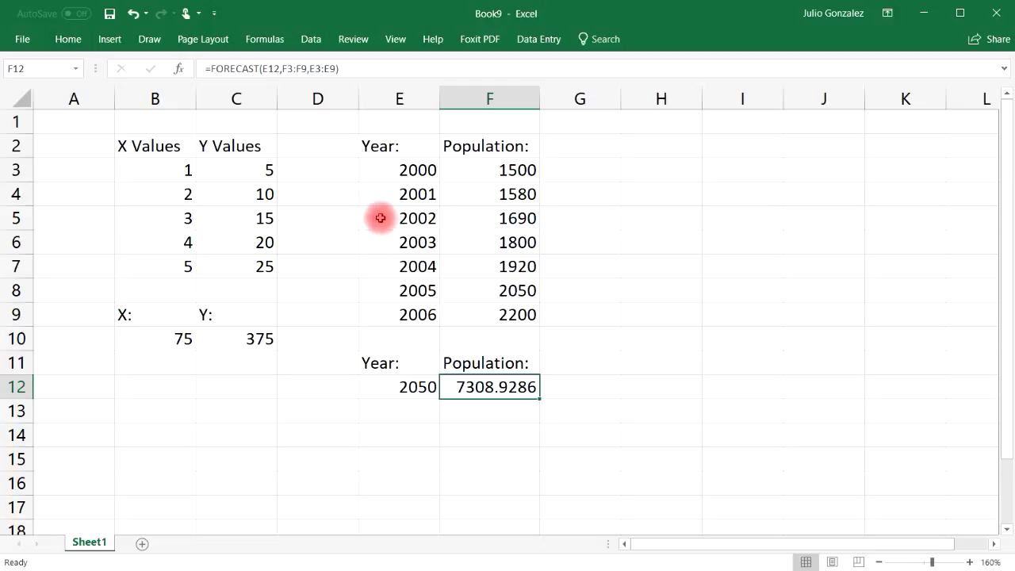
left_click(404, 392)
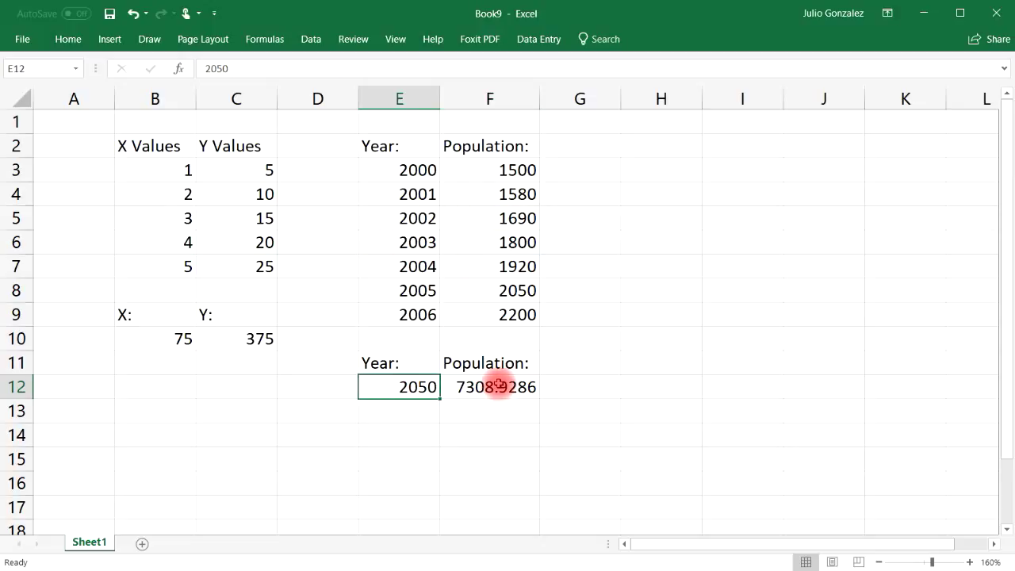
left_click(500, 387)
left_click_drag(434, 174, 512, 315)
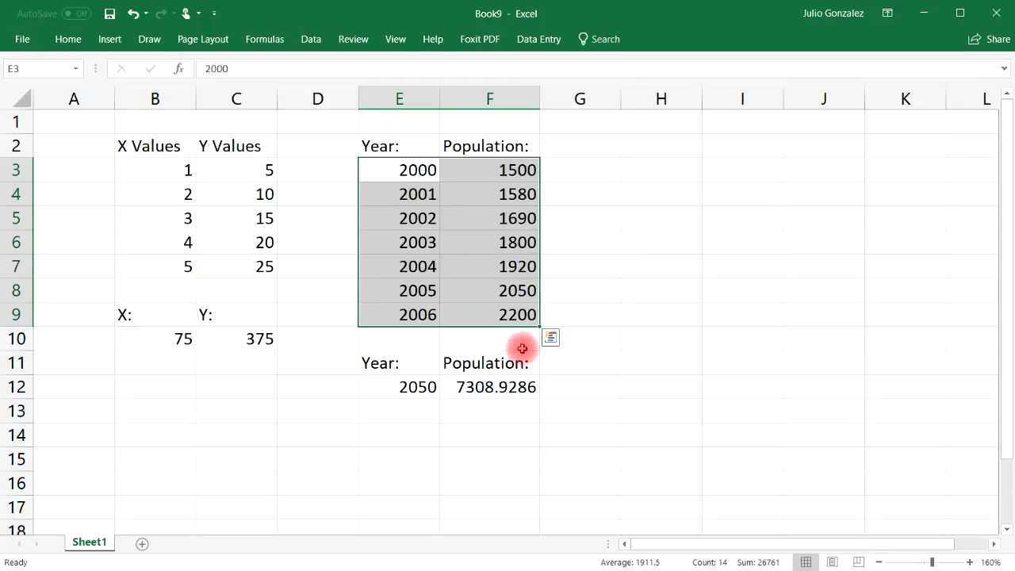
Step: Change F12's formula from FORECAST to FORECAST.ETS
left_click(481, 386)
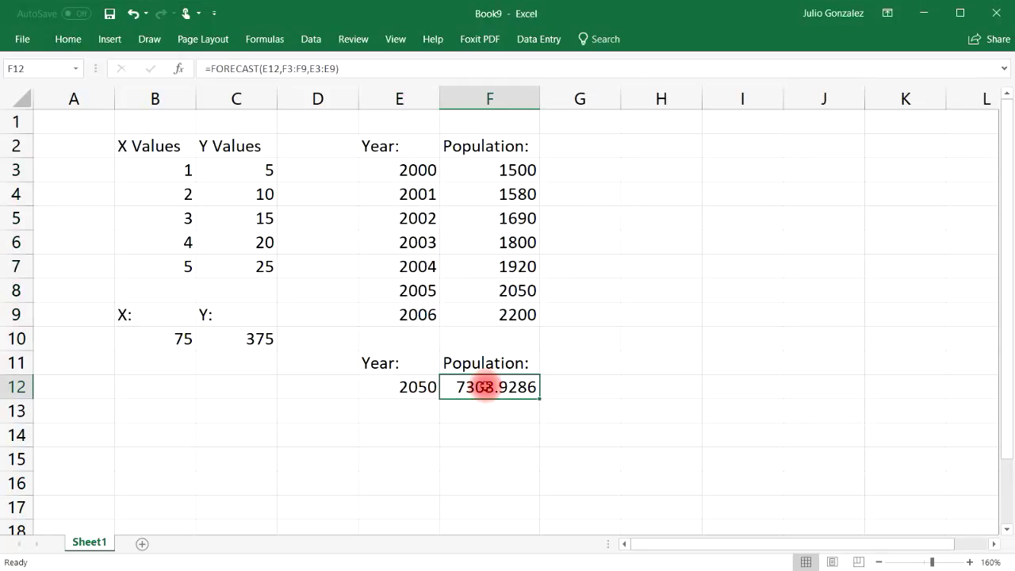
double_click(486, 386)
left_click(529, 387)
type(".")
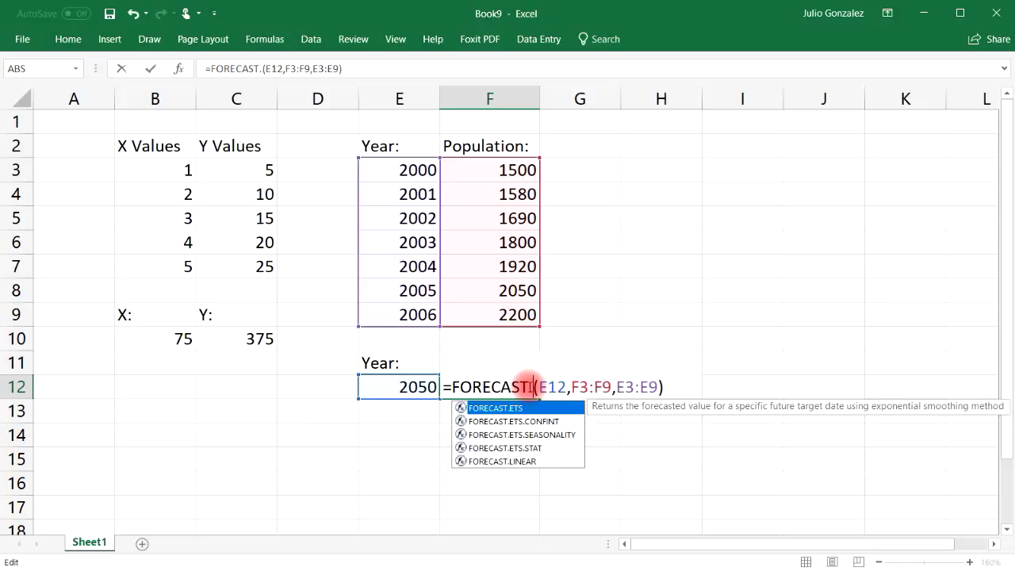
type("e")
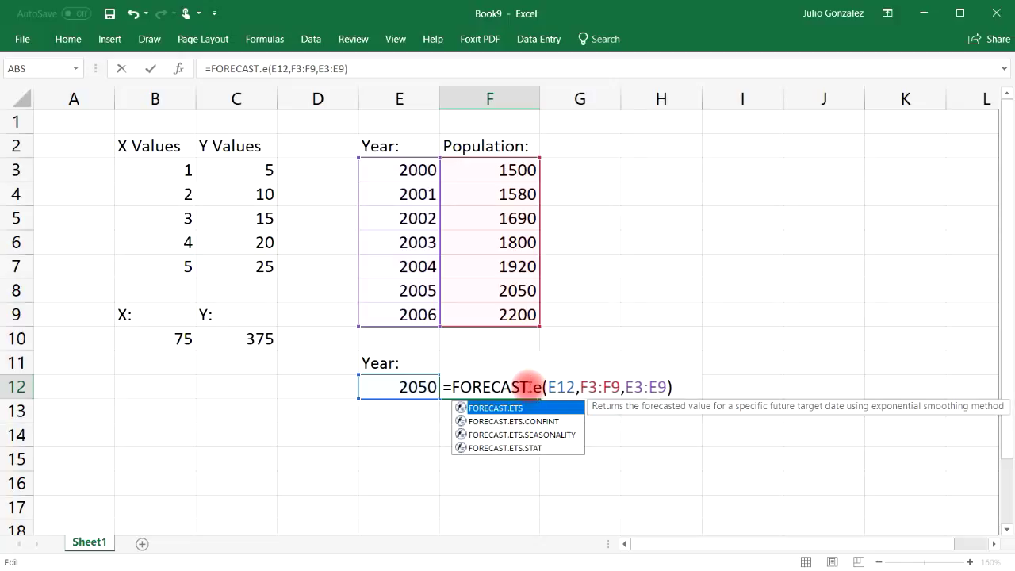
type("ts")
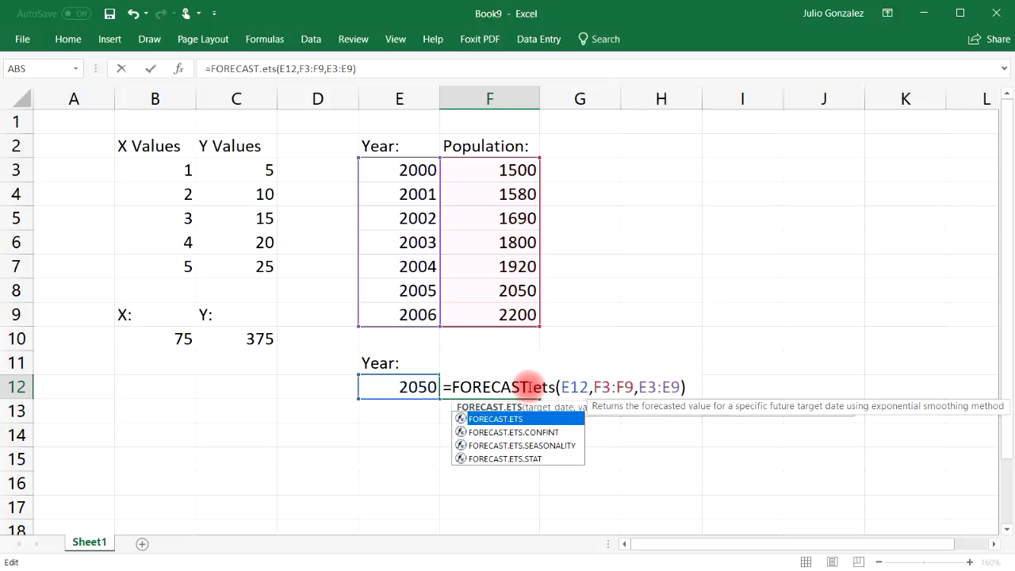
key("Return")
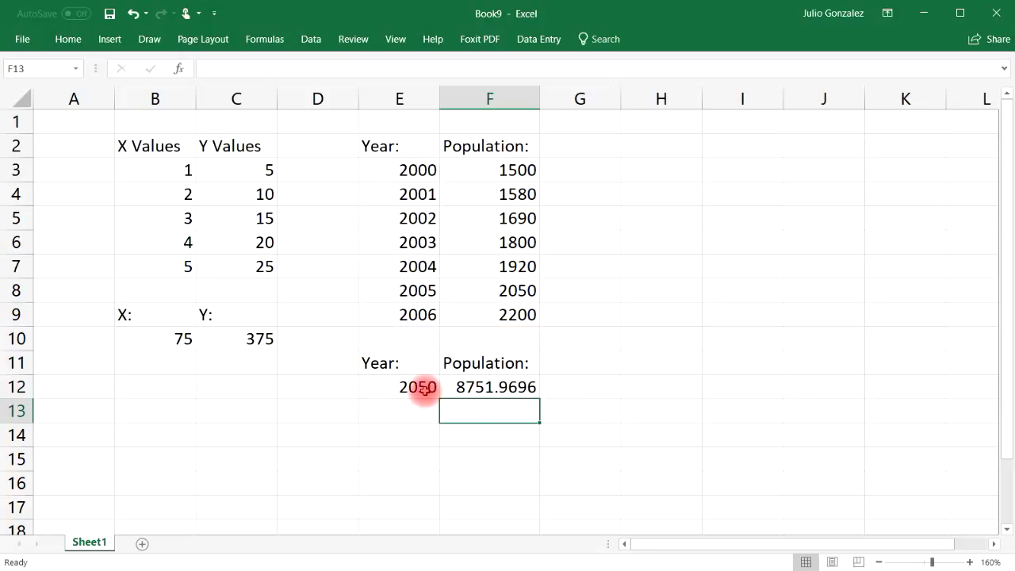
Step: Try years 2000 and 2001 in E12, comparing forecasts with actual populations in F3 and F4
left_click(420, 387)
type("20")
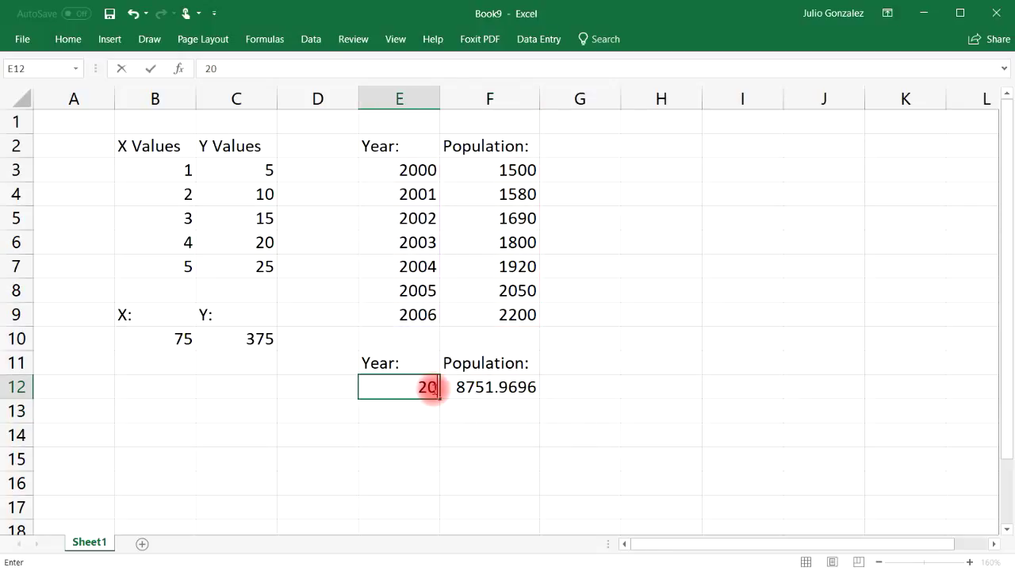
key("Return")
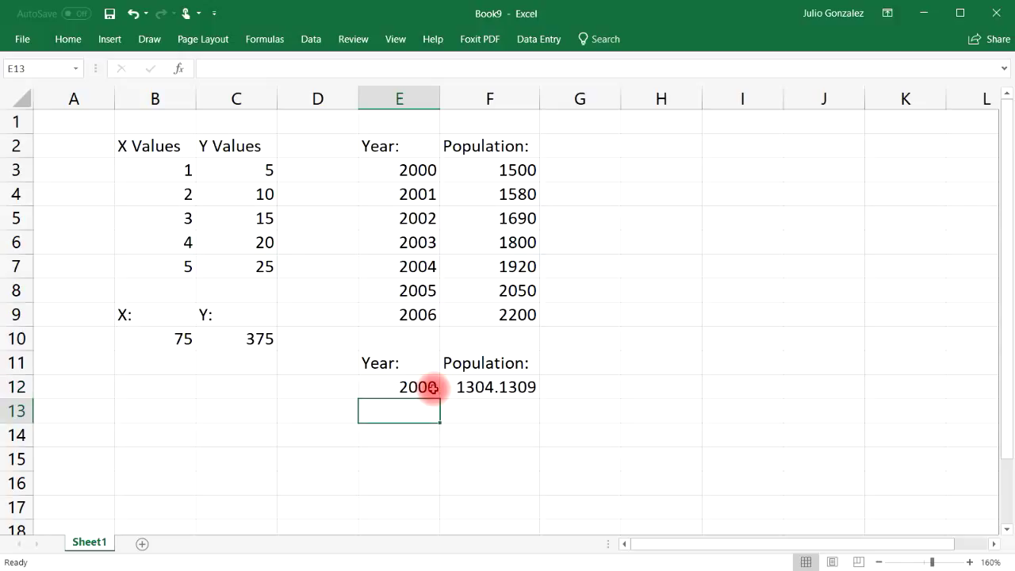
left_click(516, 385)
left_click(518, 169)
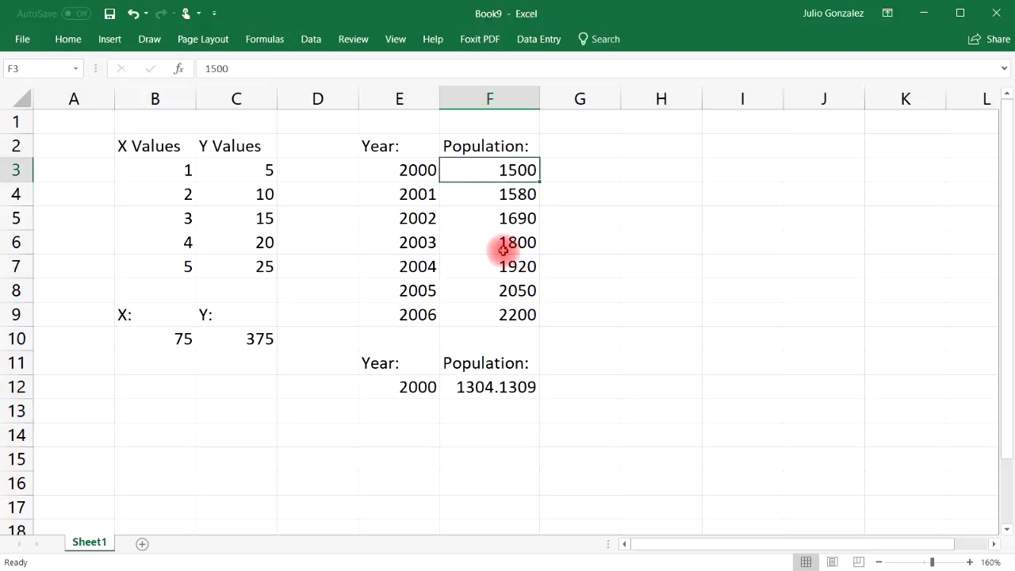
left_click(413, 388)
double_click(414, 390)
key("BackSpace")
type("1")
key("Return")
left_click(526, 194)
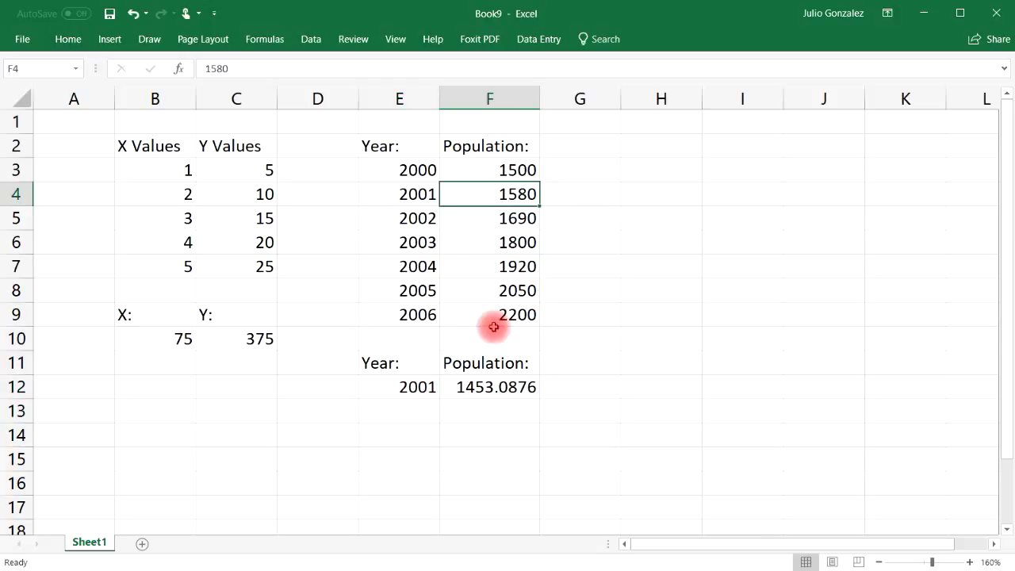
Step: Try years 2003 and 2005 in E12, comparing forecasts with actual populations in F6 and F8
left_click(418, 388)
type("2")
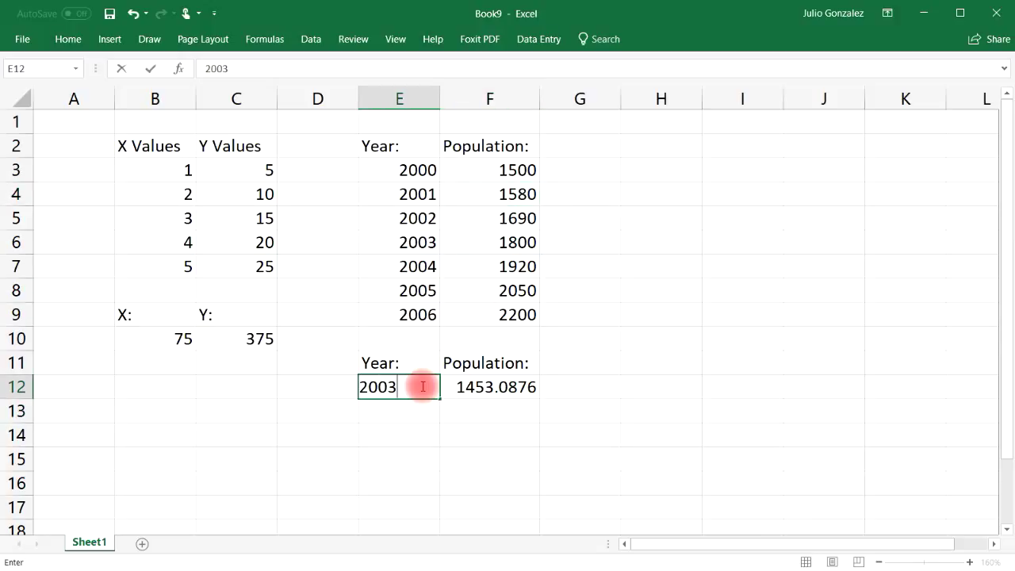
type("003")
key("Return")
left_click(517, 241)
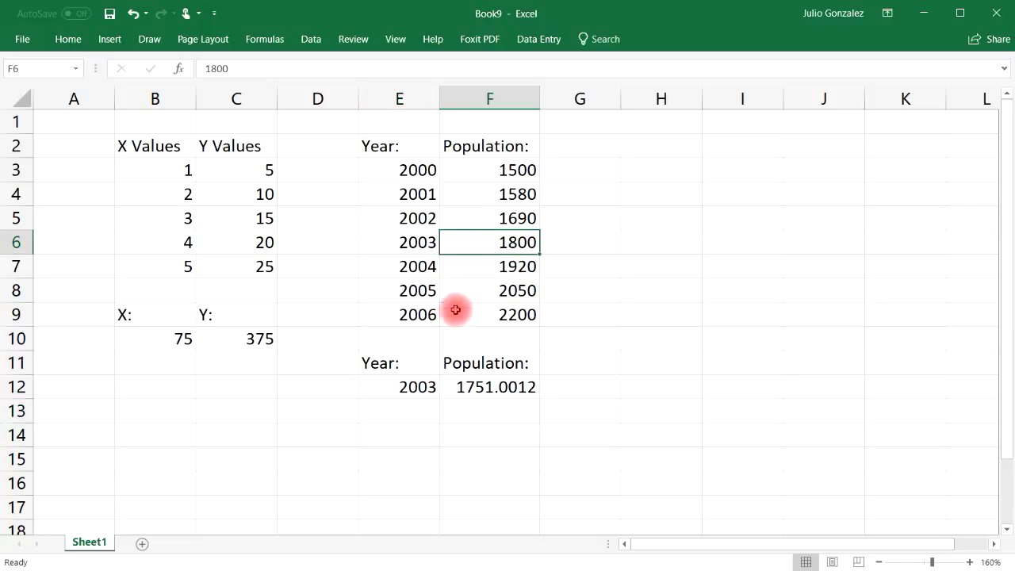
left_click(415, 392)
type("2")
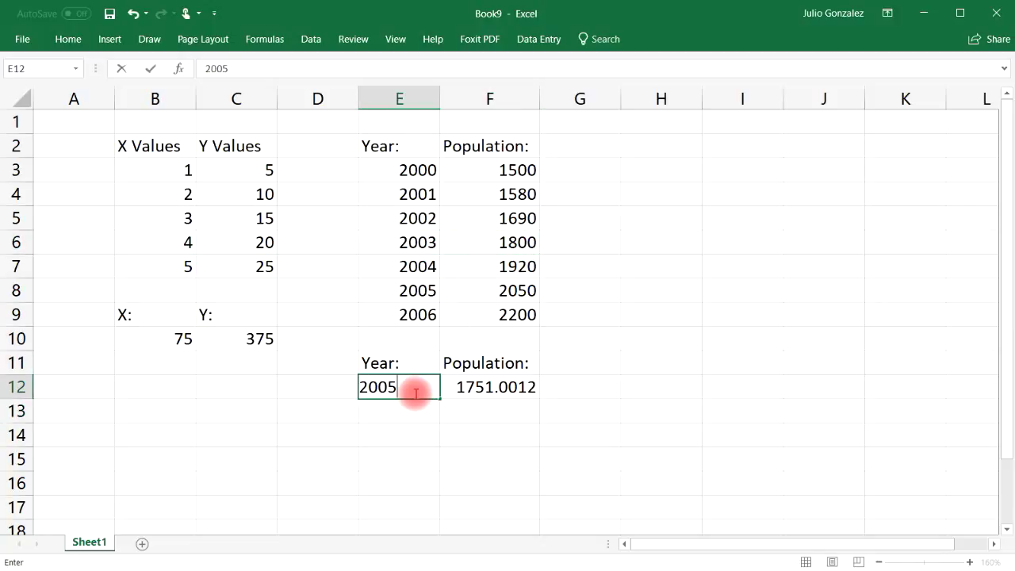
type("005")
key("Return")
left_click(485, 387)
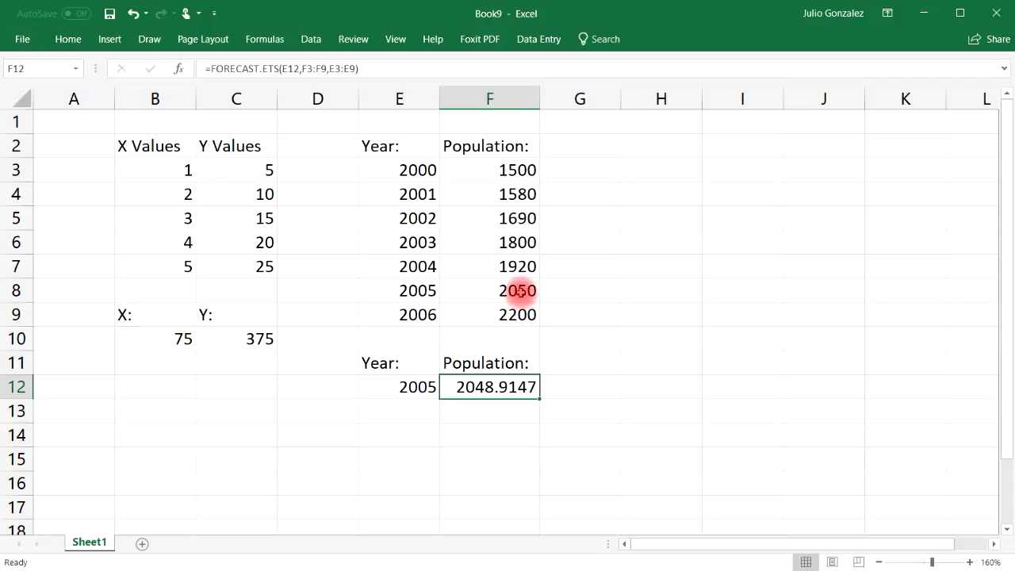
left_click(519, 291)
Step: Enter 2006 in E12 and check the FORECAST.ETS prediction of 2197.8715
left_click(416, 387)
type("200")
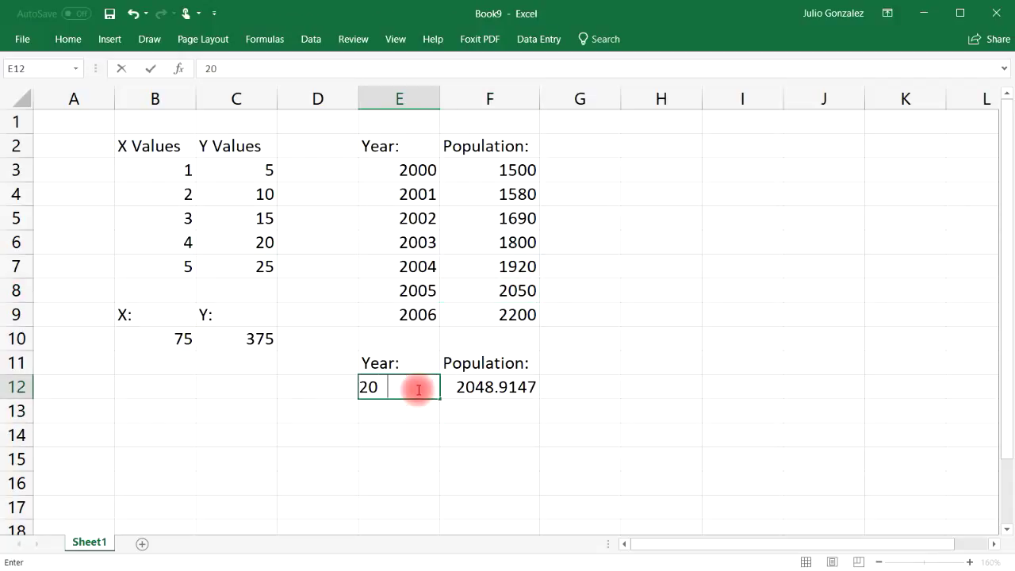
key("Return")
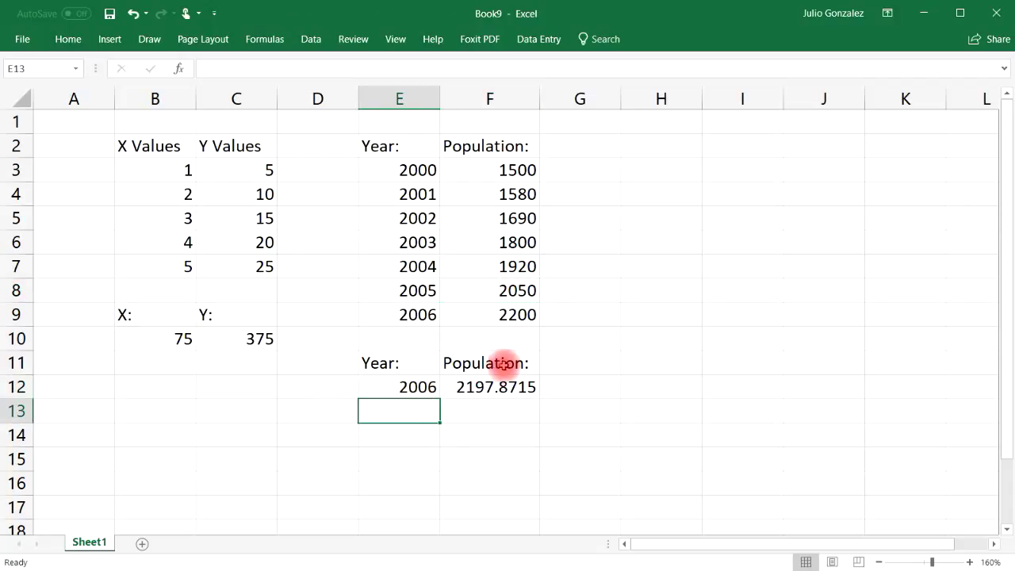
left_click(418, 386)
left_click(491, 383)
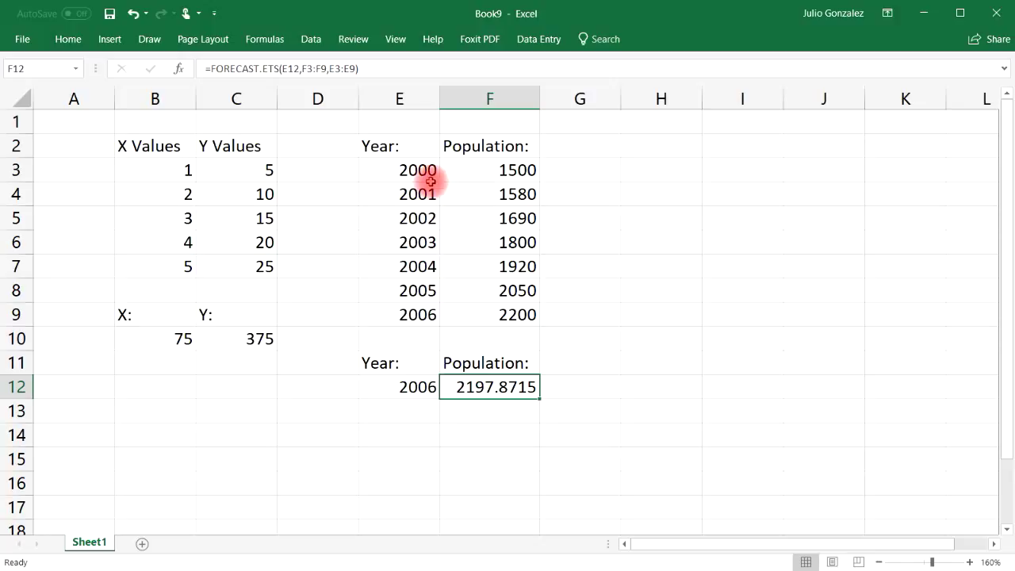
Step: Change the year in E12 to 2020, then 2050, and inspect F12's FORECAST.ETS result
left_click(424, 386)
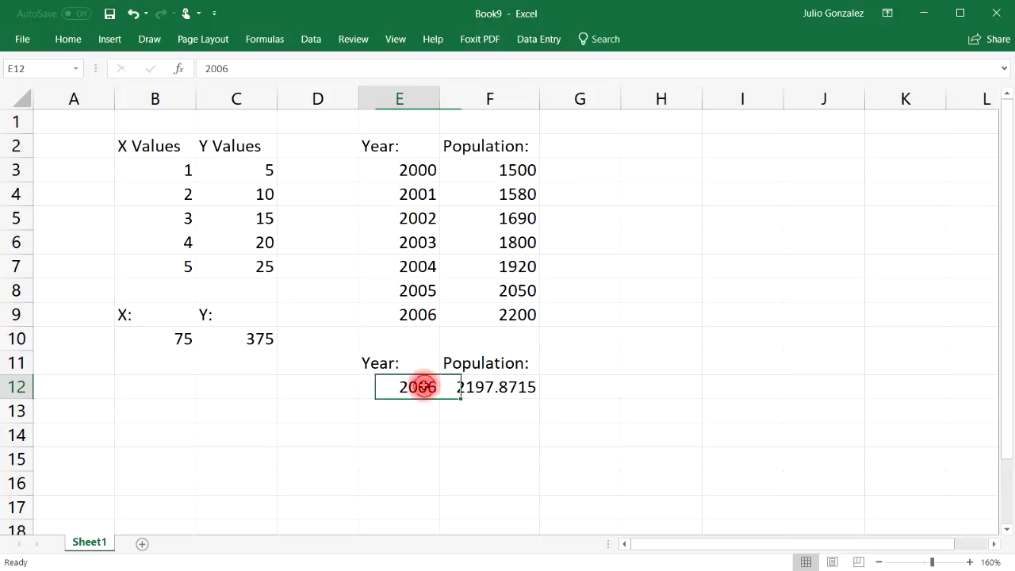
double_click(423, 386)
key("BackSpace")
key("BackSpace")
type("20")
key("ctrl+Return")
key("Return")
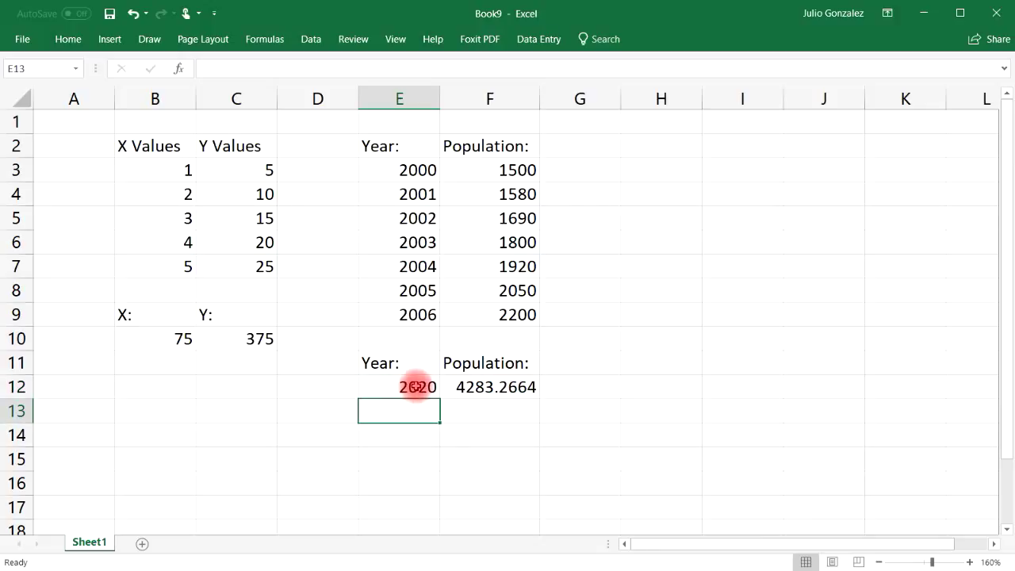
left_click(416, 386)
type("2")
key("Return")
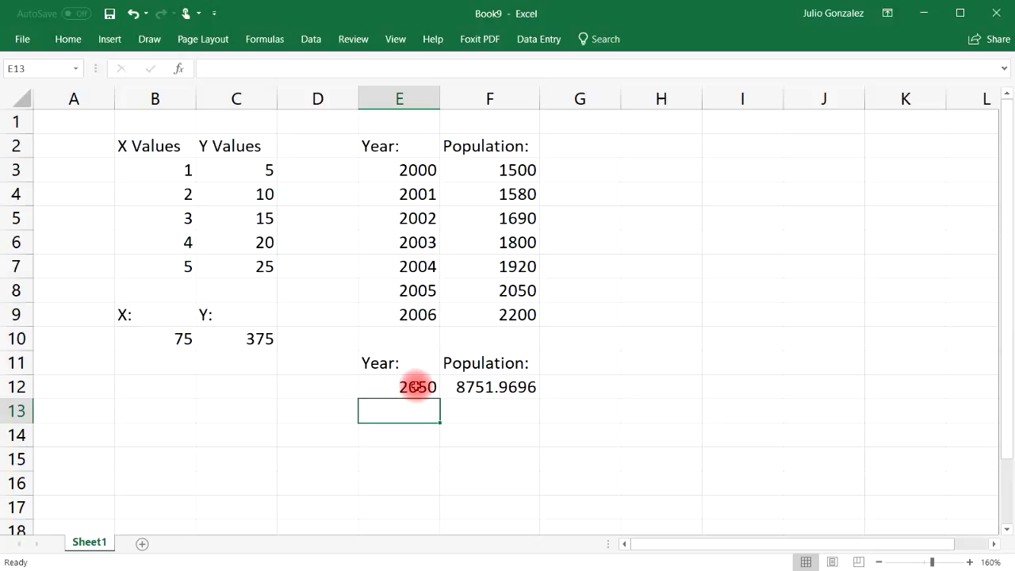
left_click(516, 387)
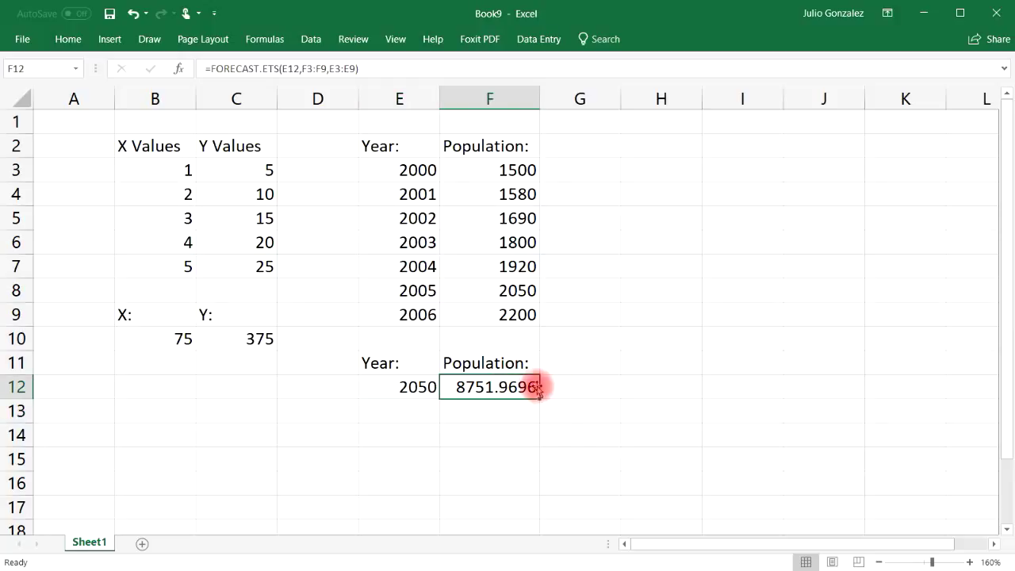
Step: Compare the known populations (1580, 1690, 1800, 1920, 2050) with the 2050 prediction of 8751.9696
left_click(516, 172)
left_click(528, 210)
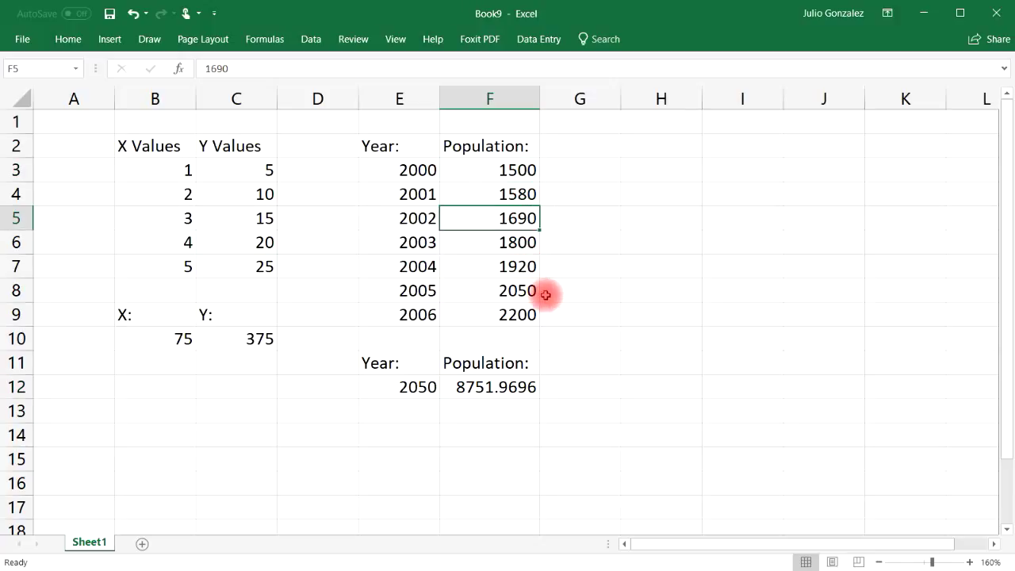
left_click(527, 196)
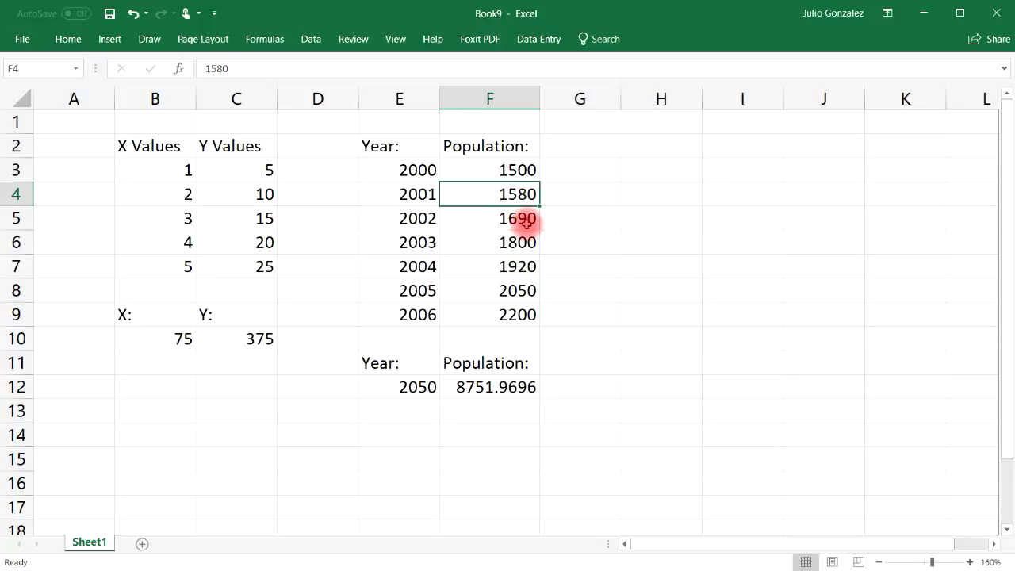
left_click(531, 219)
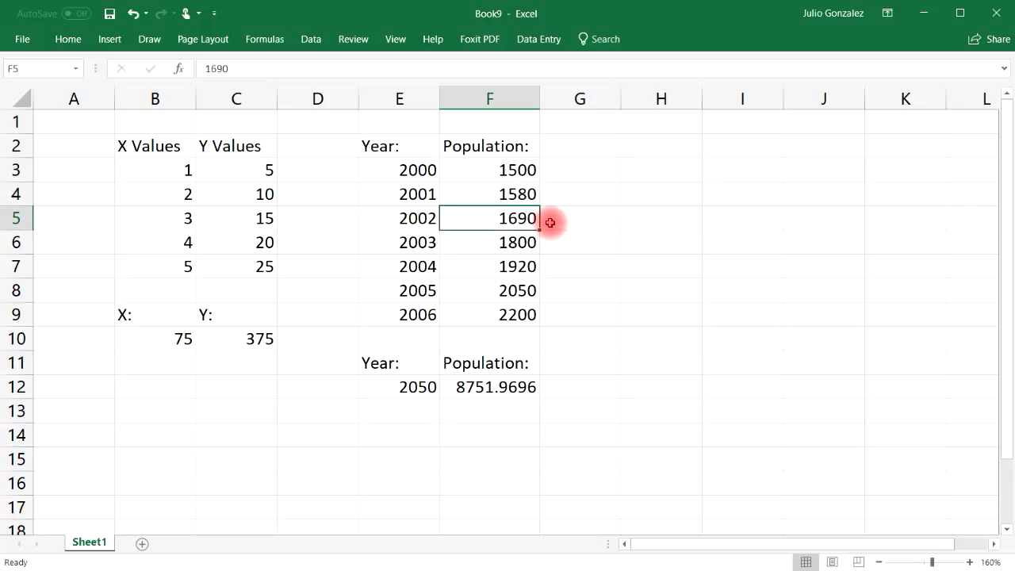
left_click(536, 246)
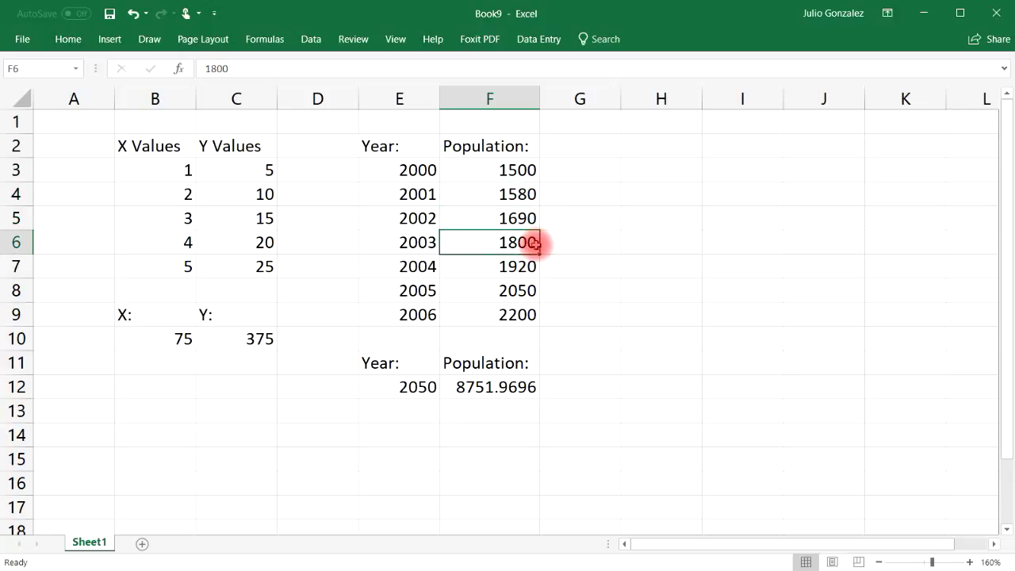
left_click(528, 270)
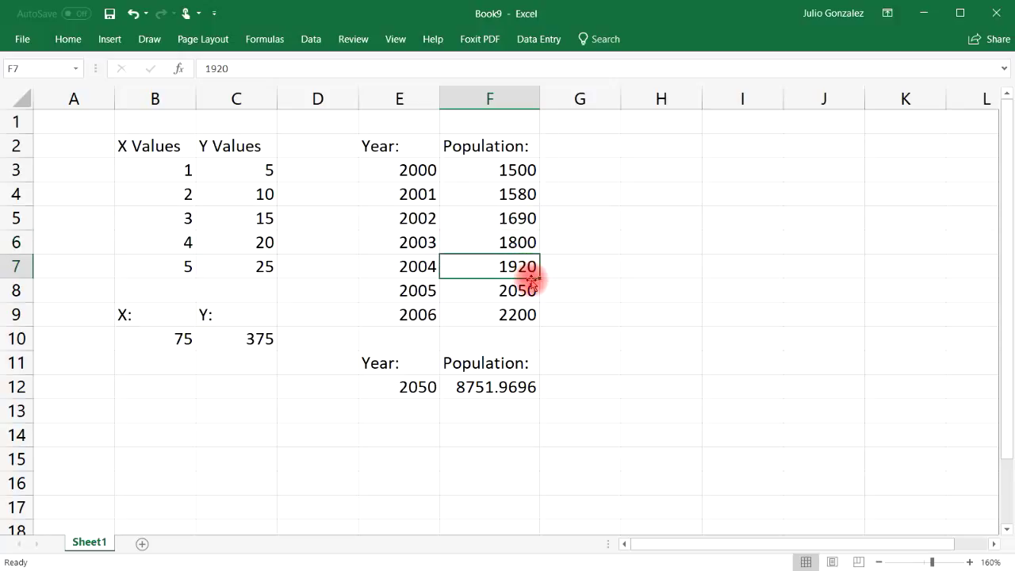
left_click(529, 286)
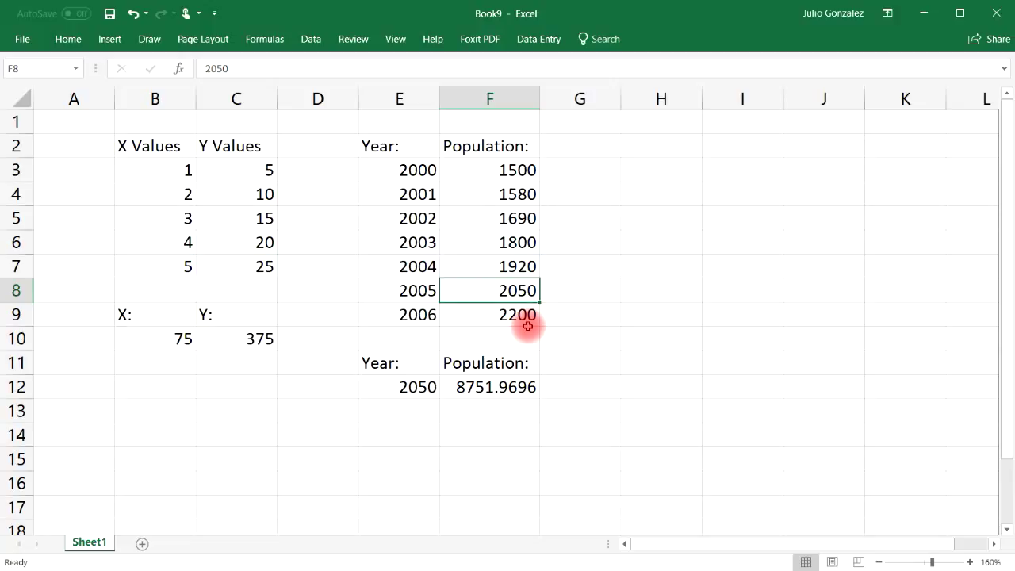
left_click(496, 388)
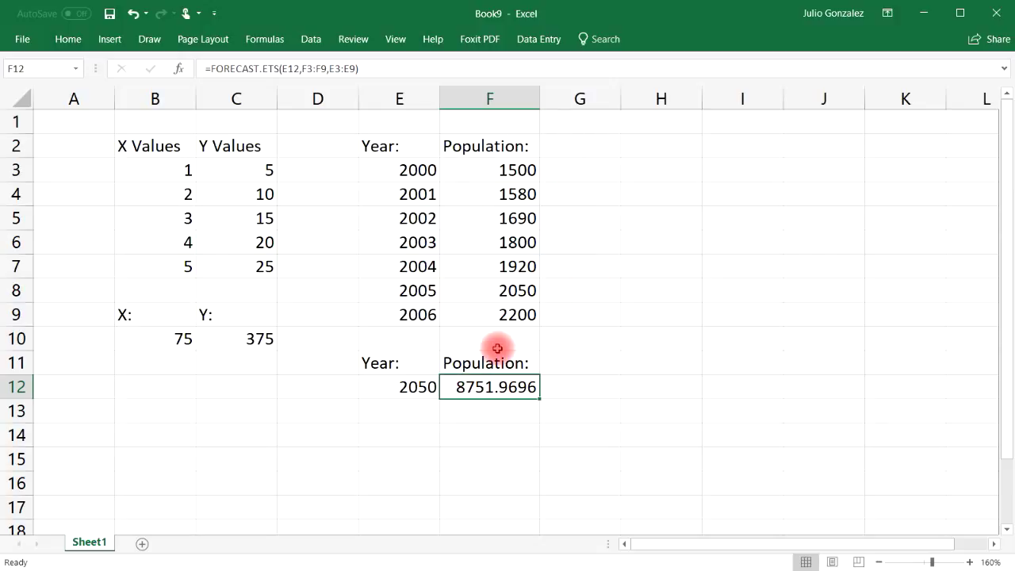
Step: Add the headers Year: and Car Value: in H2 and I2
left_click_drag(416, 171, 515, 315)
left_click(657, 150)
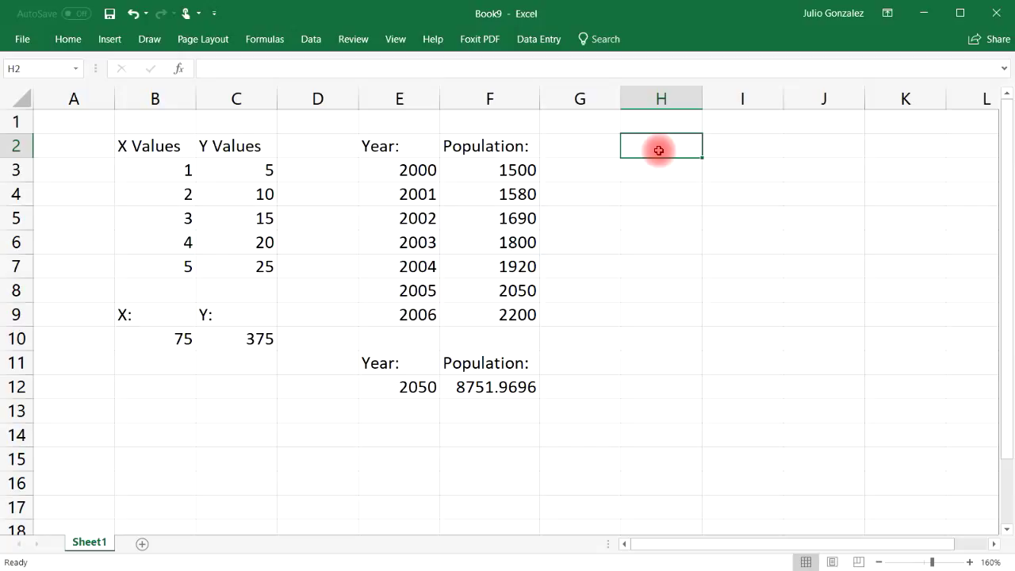
type("Year:")
key("Tab")
type("Car Value")
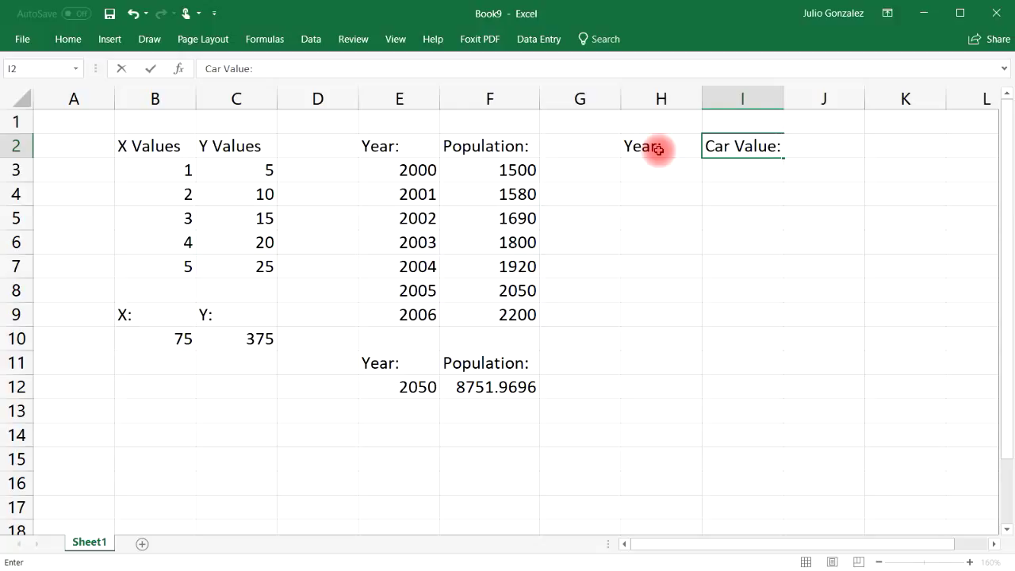
type(":")
key("Return")
Step: Enter years 2000 and 2001 with car values $20,000 and $17,000
key("Left")
type("2000")
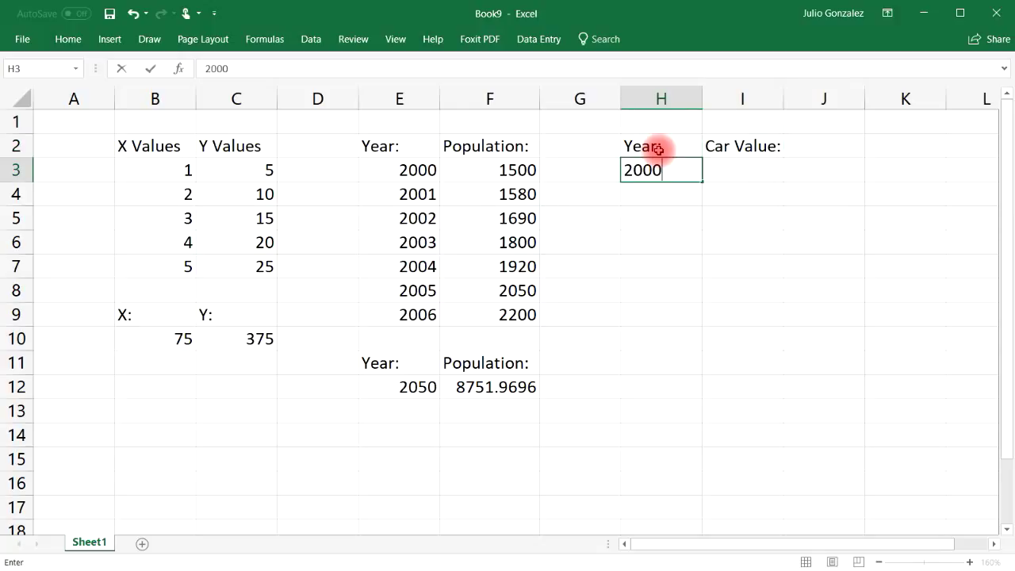
key("Tab")
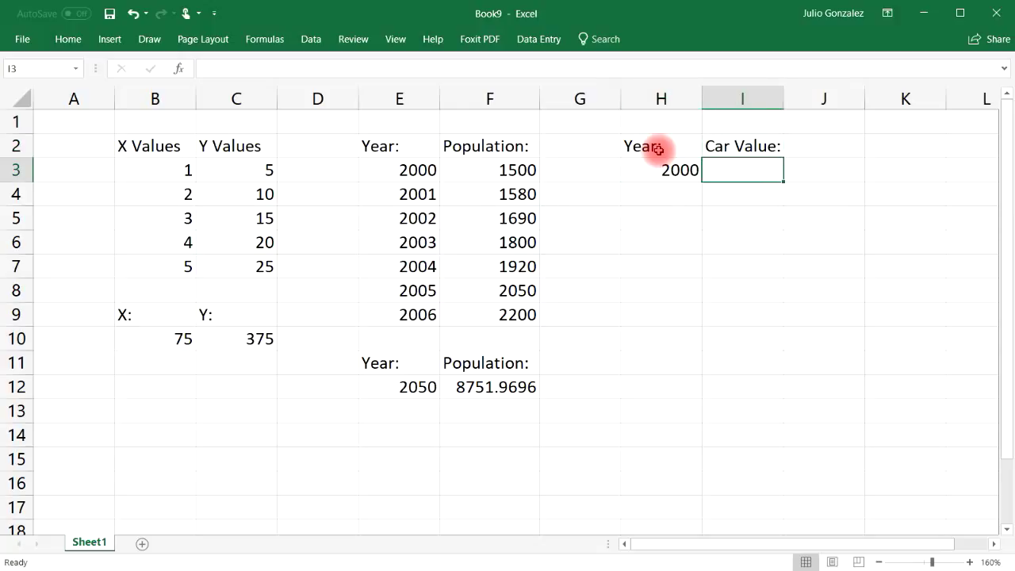
type("$20,0")
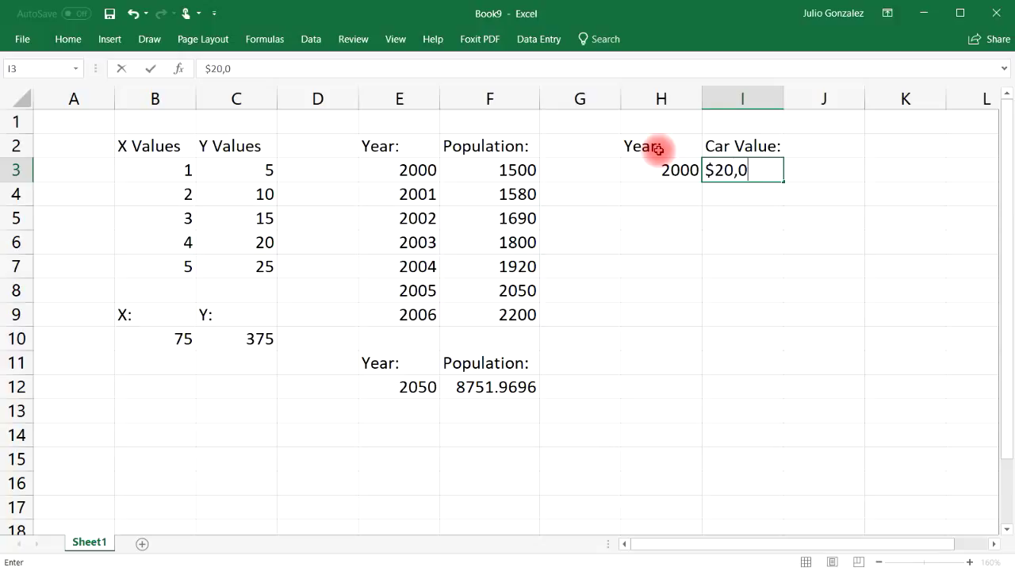
type("00")
key("Return")
key("Left")
type("20001")
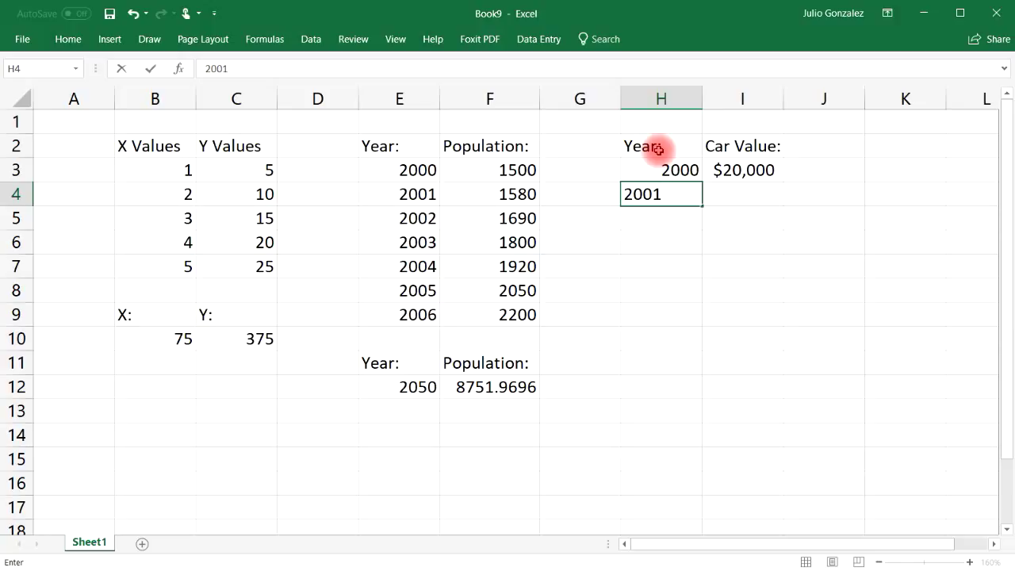
key("Tab")
type("$")
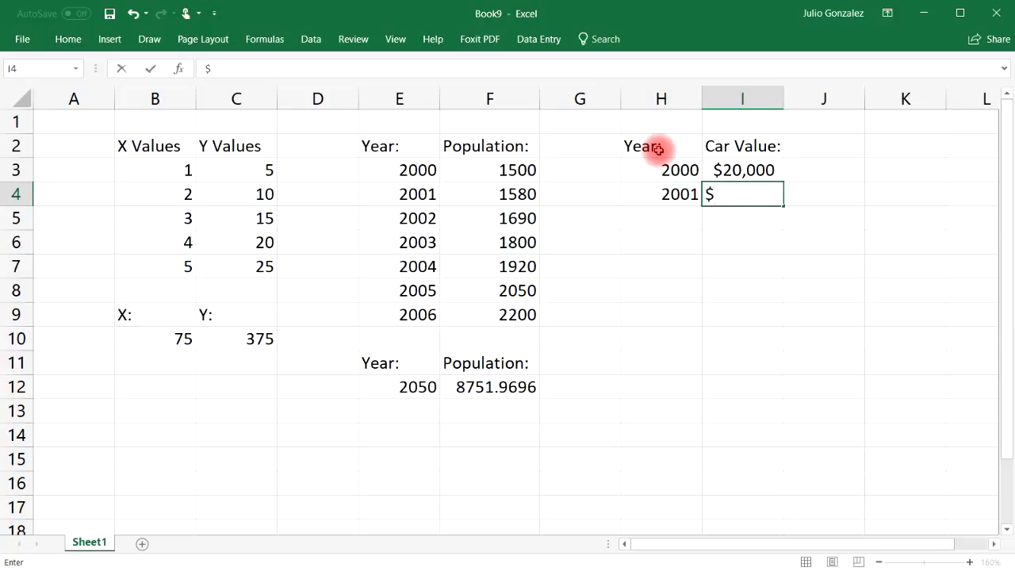
type("18")
key("BackSpace")
type("7,000")
key("Return")
Step: Enter years 2002 and 2003 with car values $15,500 and $14,500
key("Left")
type("2")
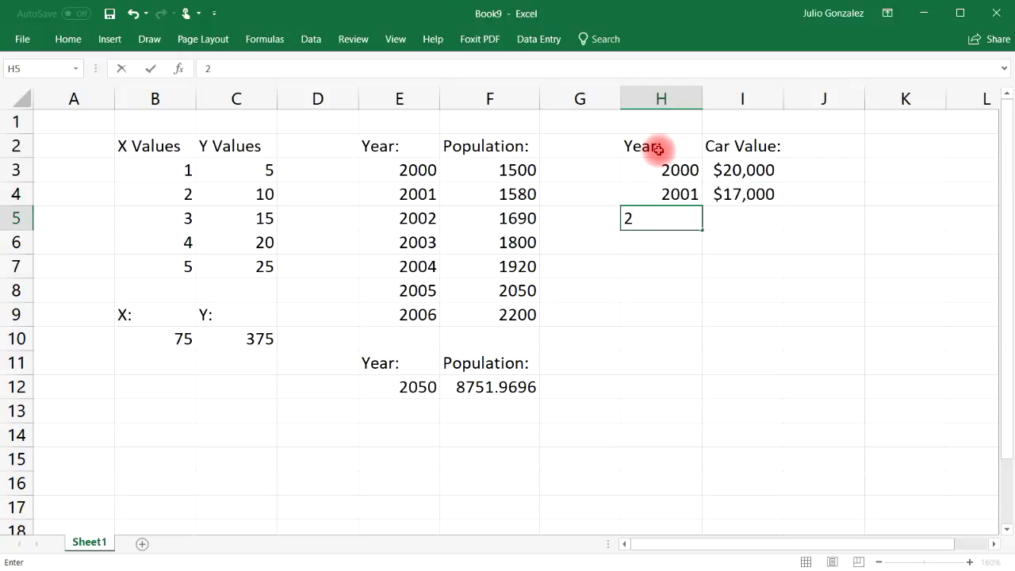
type("002")
key("Tab")
type("$15,50")
key("Return")
key("Left")
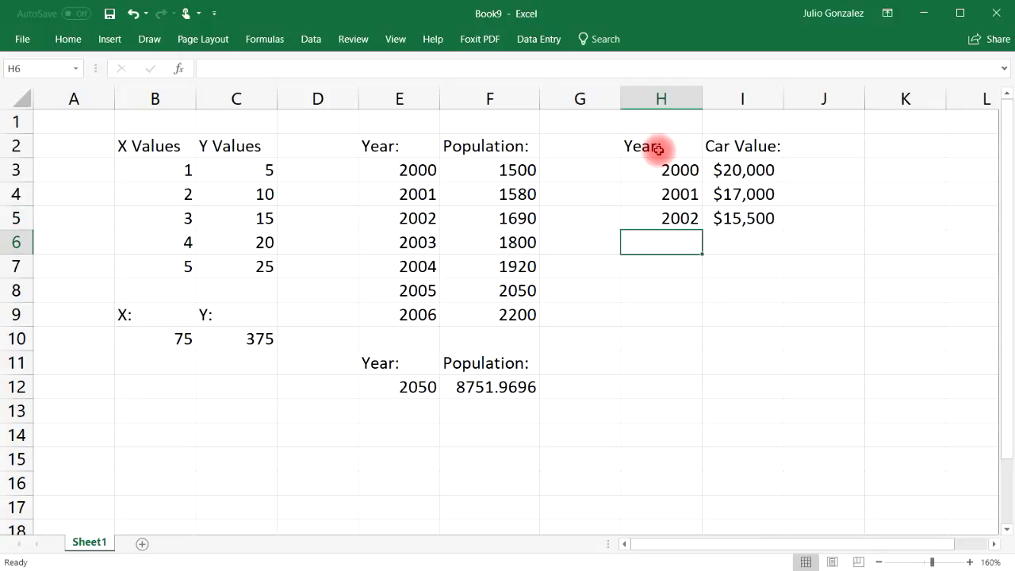
type("2003")
key("Right")
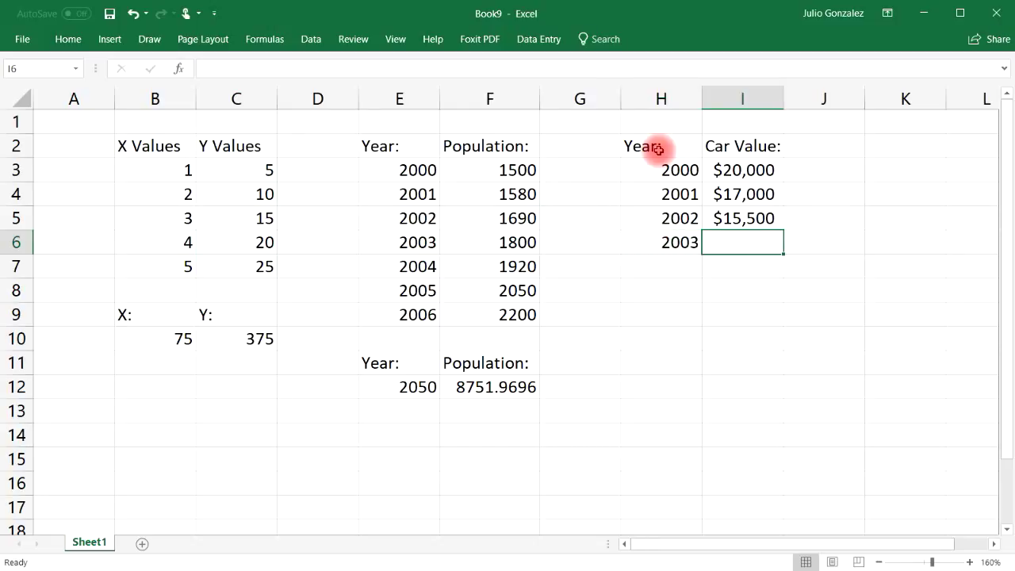
type("$14,500")
key("Return")
Step: Enter years 2004 and 2005 with car values $13,700 and $13,000
key("Left")
type("2004")
key("Tab")
type("$13")
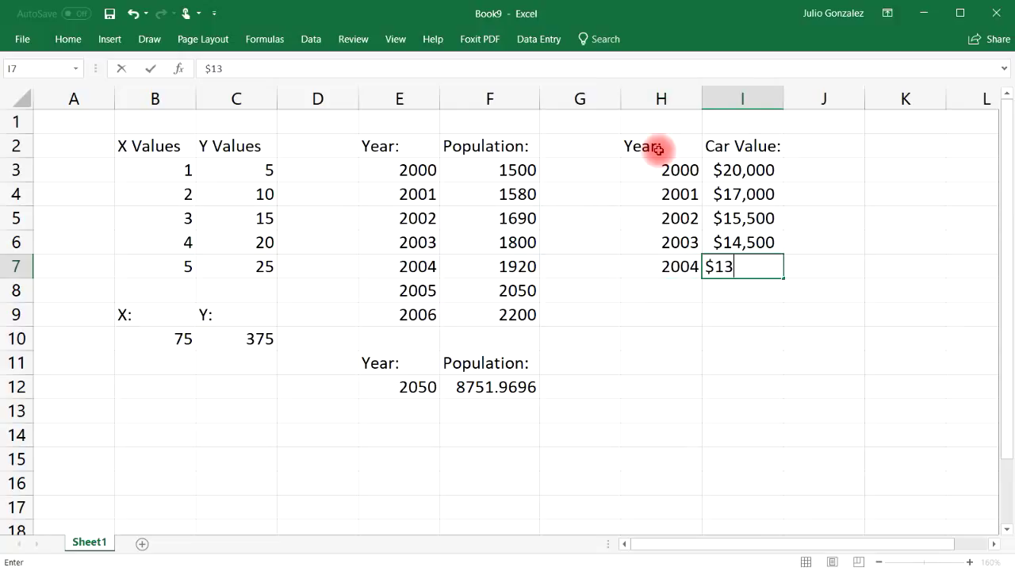
type("700")
key("BackSpace")
key("BackSpace")
key("BackSpace")
type(",700")
key("Return")
type("2005")
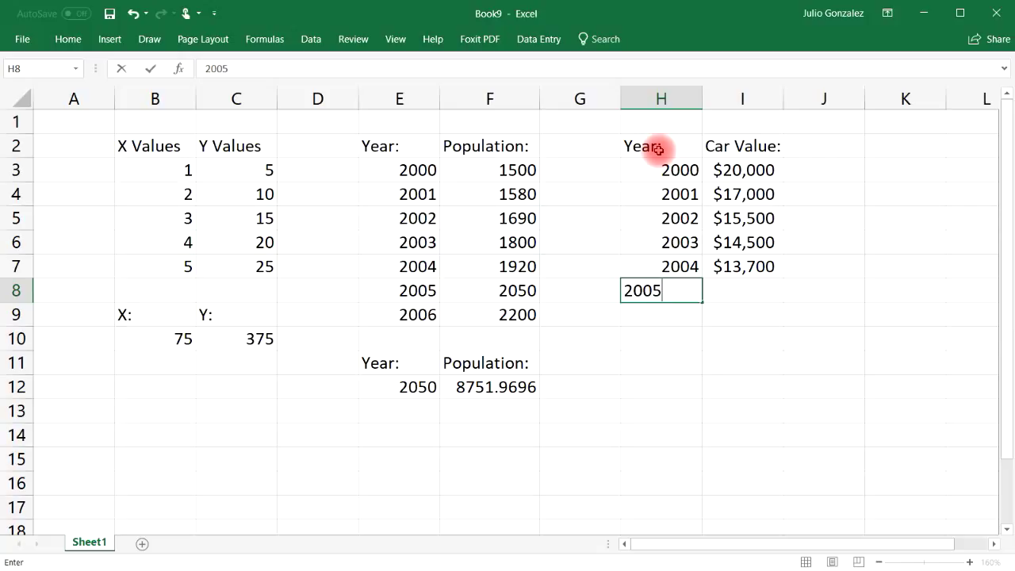
key("Tab")
type("$13,000")
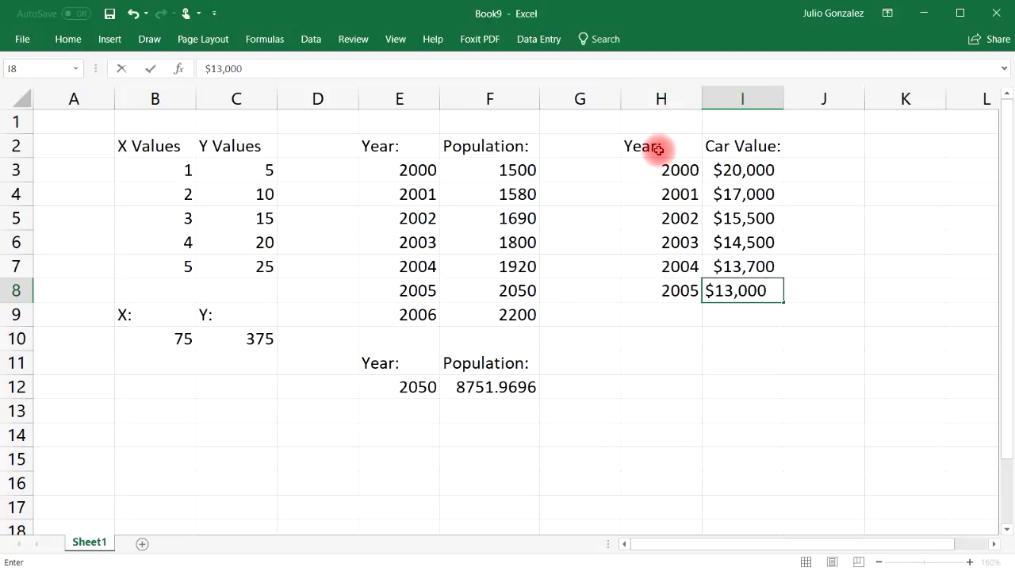
key("Down")
key("Right")
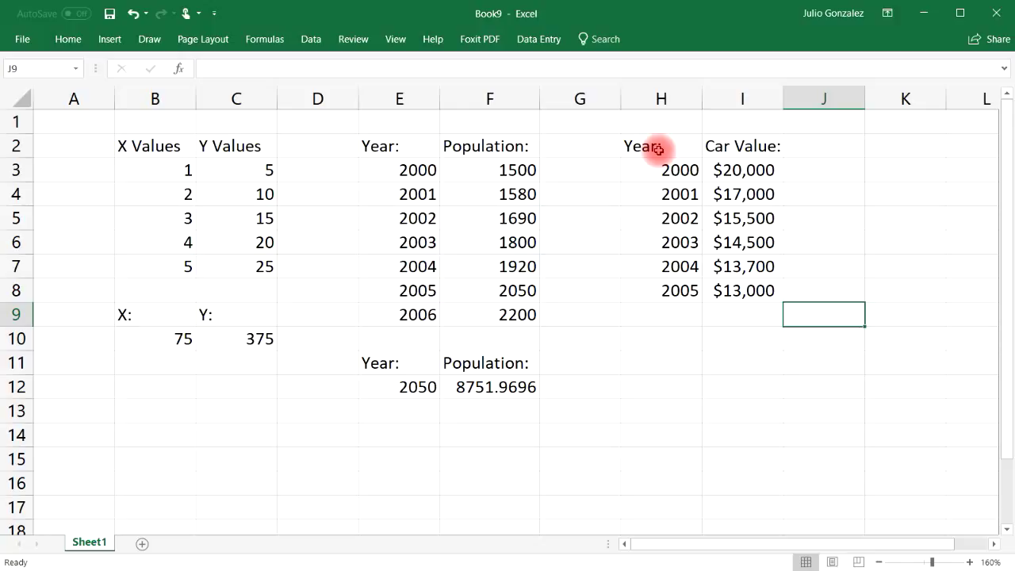
Step: Add the labels Year: in H11 and Value: in I11
left_click(674, 347)
left_click(676, 360)
type("Year")
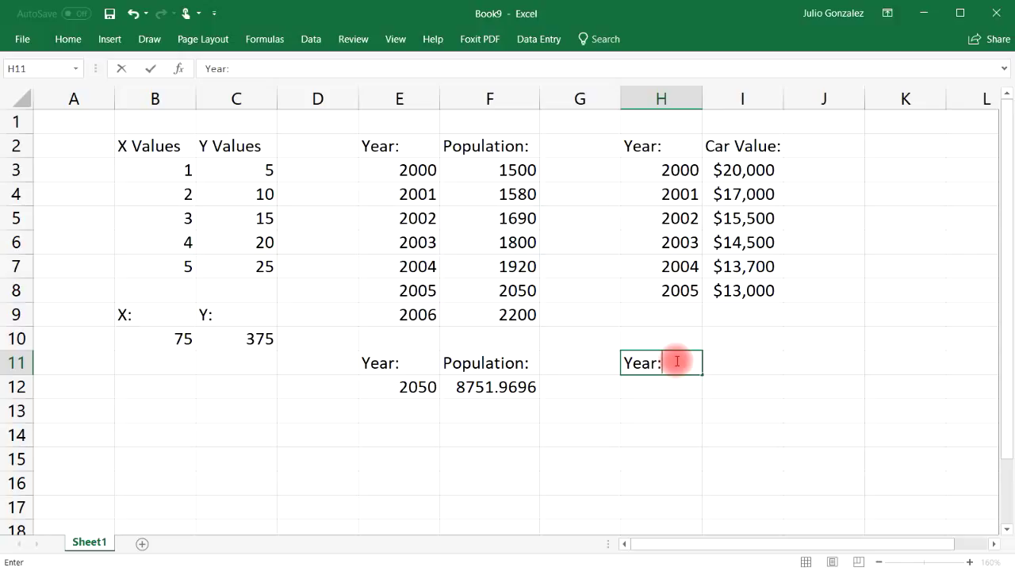
type(":")
key("Tab")
type("Value")
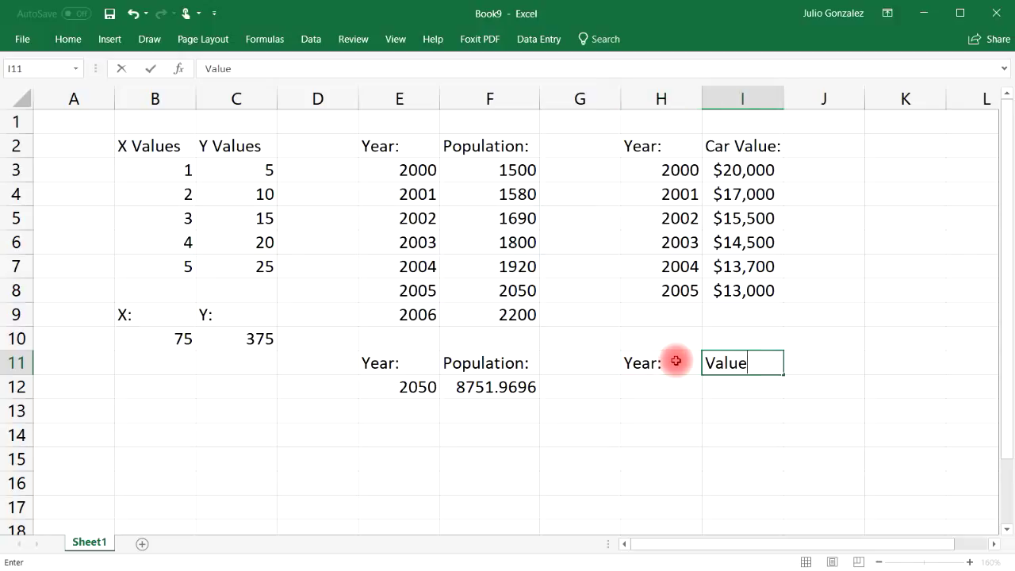
type(":")
key("Tab")
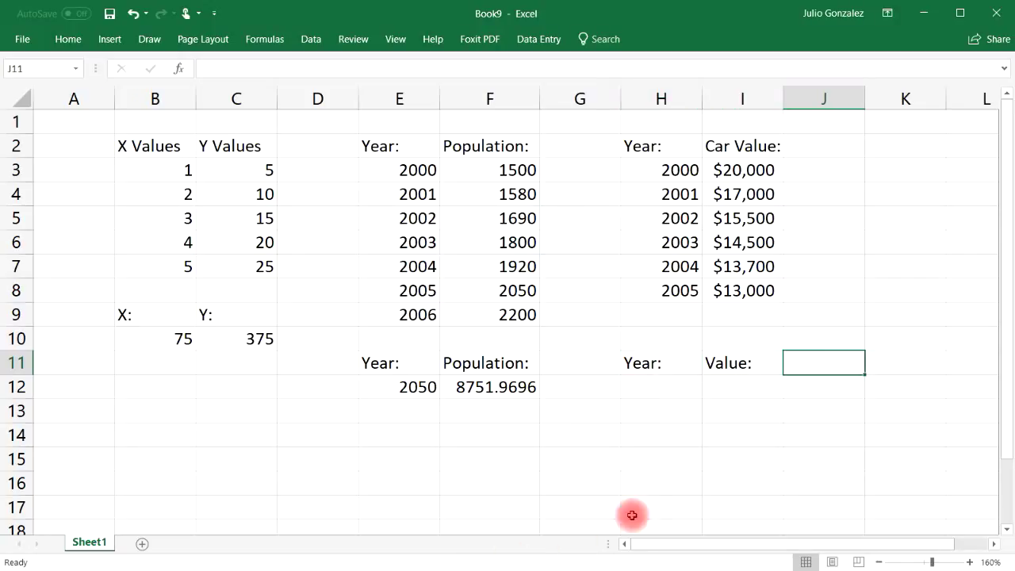
Step: Enter =FORECAST(H12,I3:I8,H3:H8) in I12 to predict the car value
left_click(742, 386)
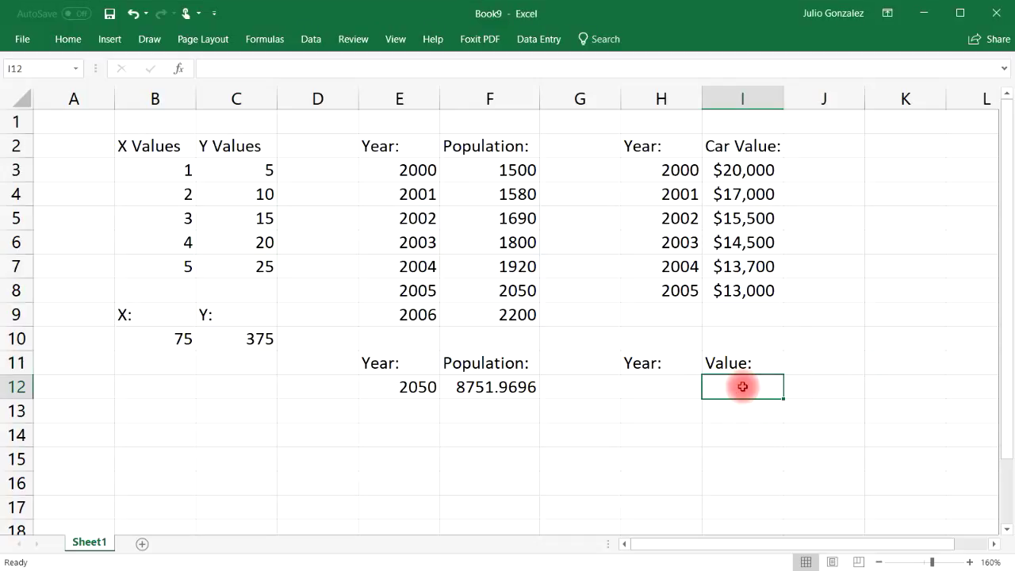
type("=forecast(")
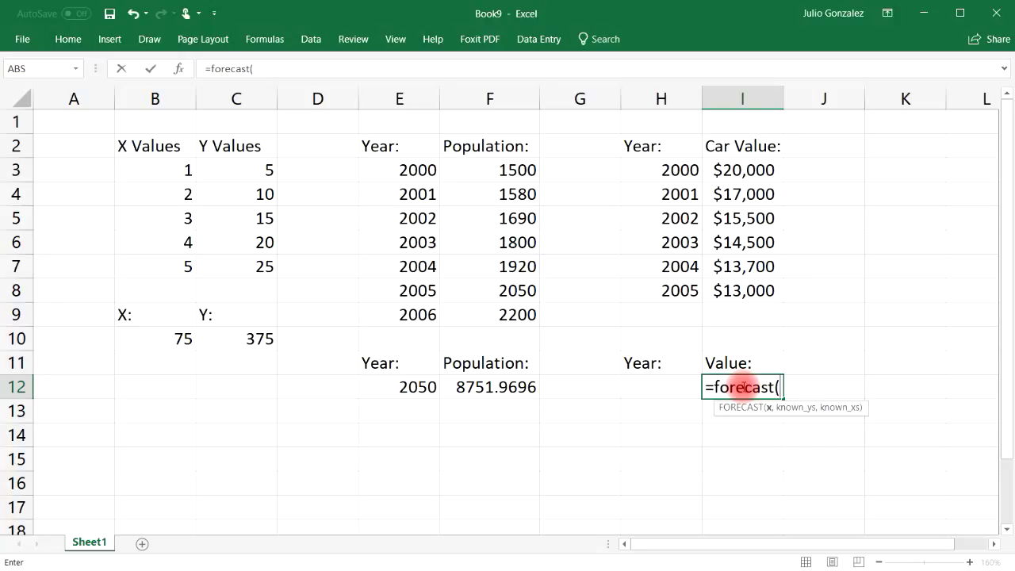
left_click(667, 384)
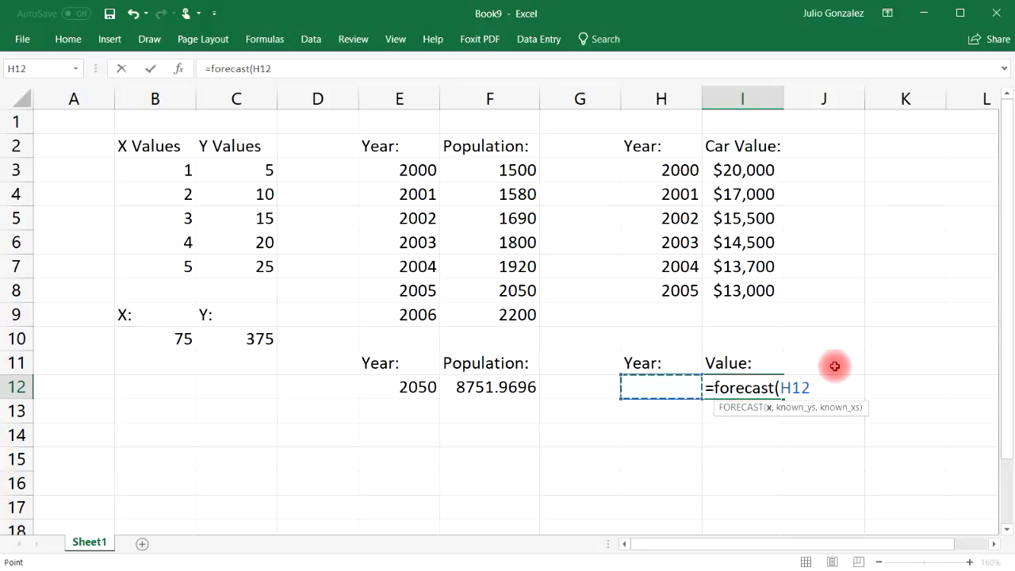
type(",")
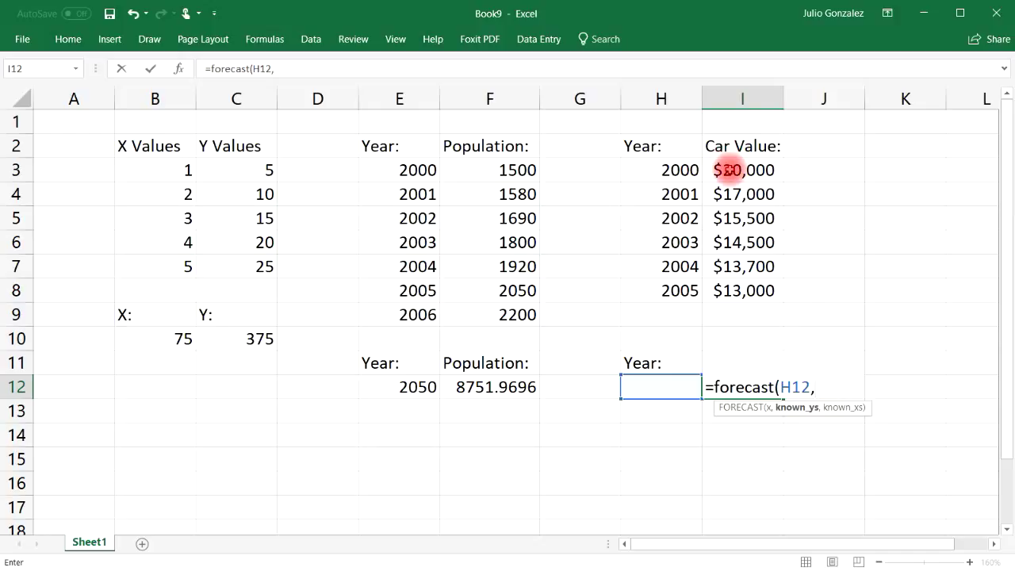
left_click_drag(730, 170, 738, 287)
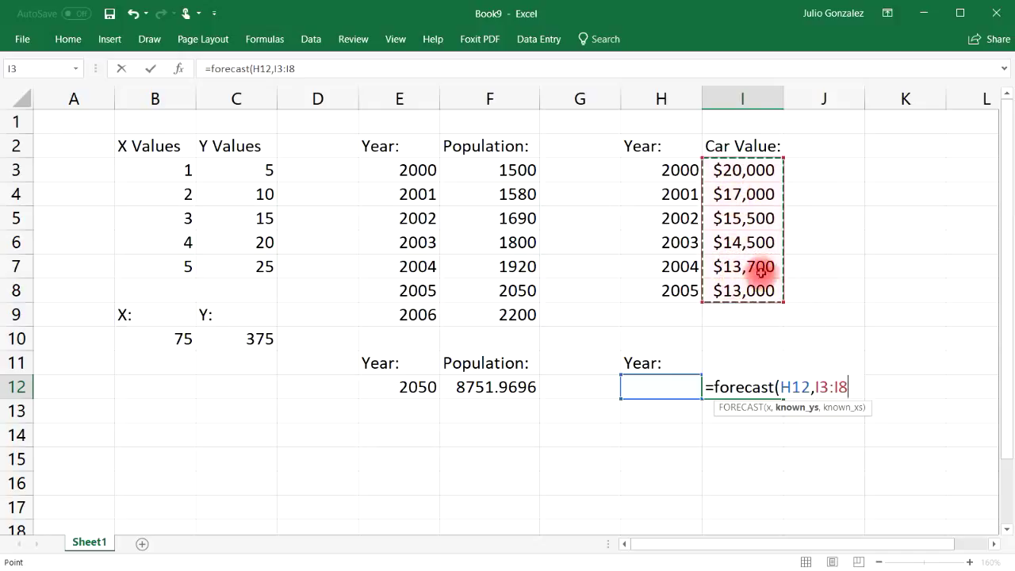
type(",")
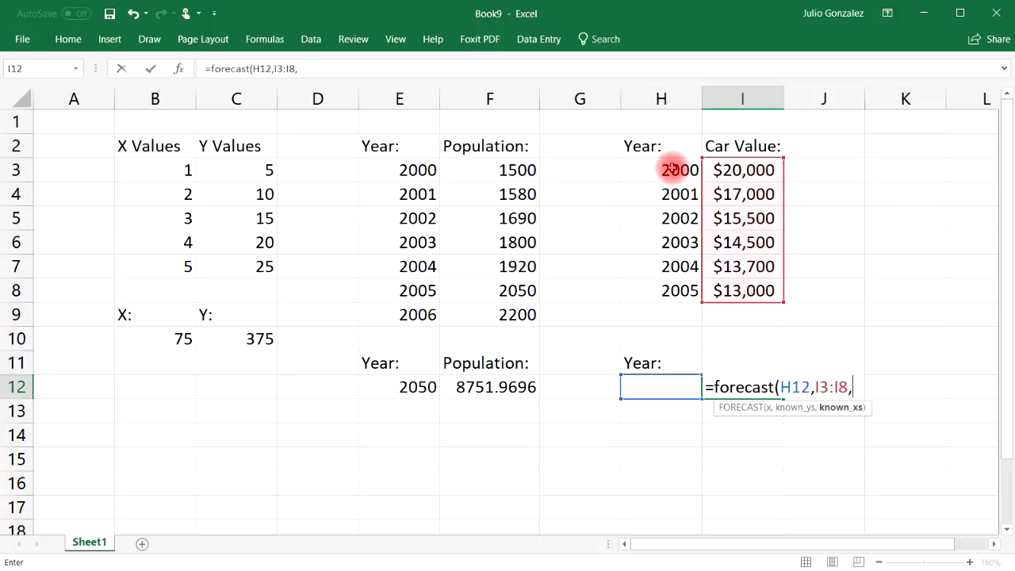
left_click_drag(673, 170, 673, 289)
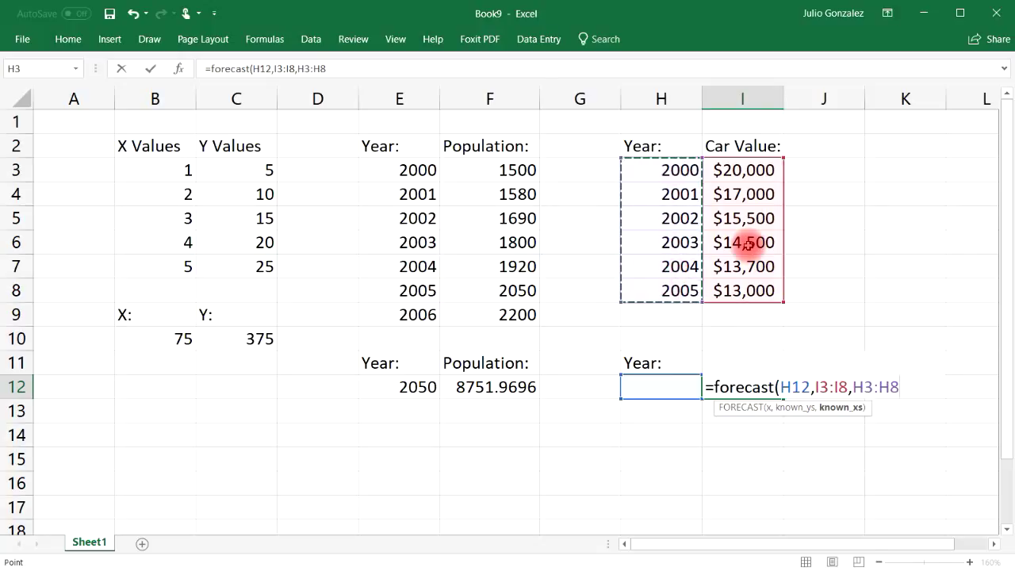
type(")")
key("Return")
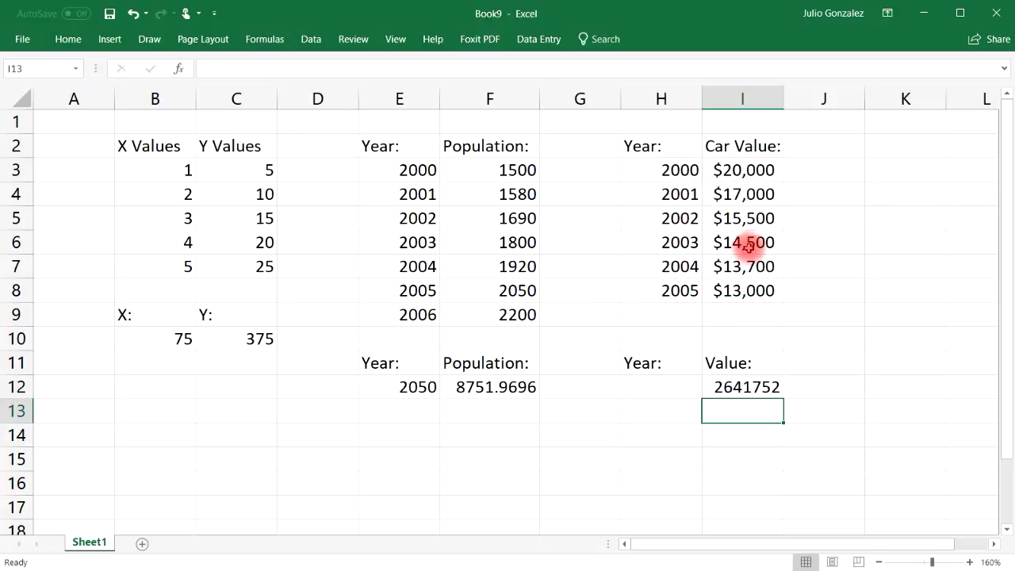
Step: Enter 2000, then 2001, as the forecast year in H12
left_click(654, 387)
type("2000")
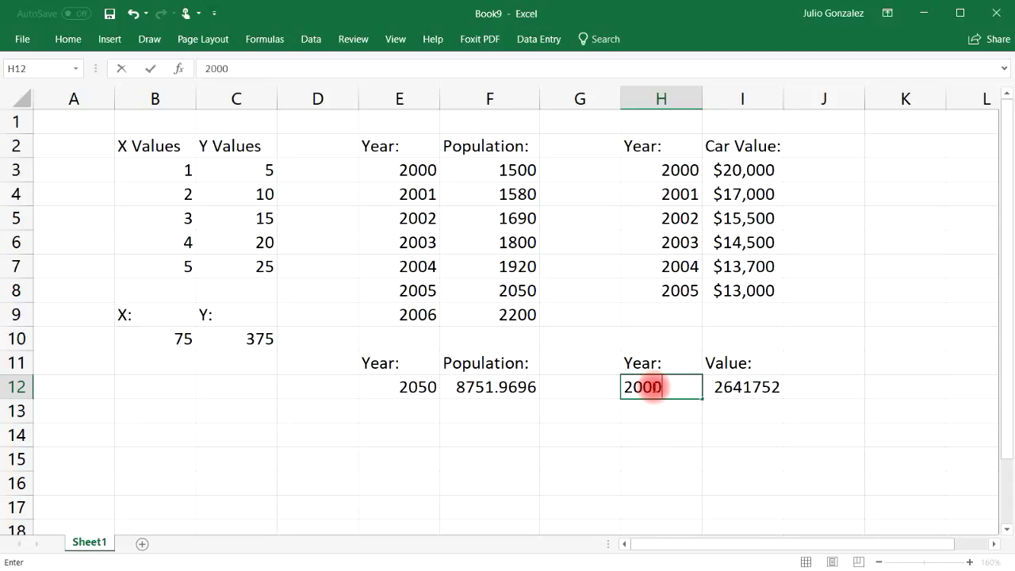
key("Return")
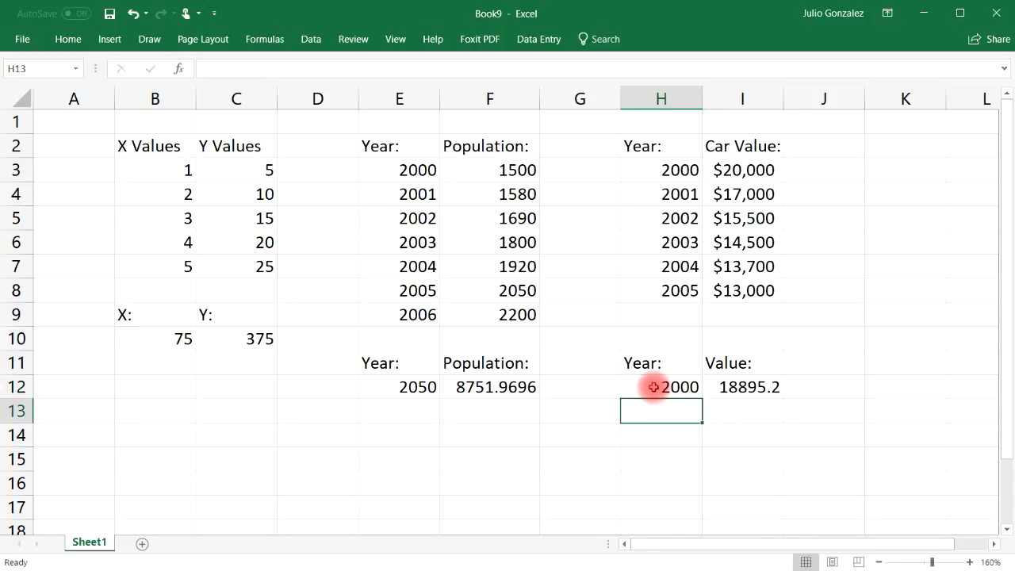
left_click(666, 385)
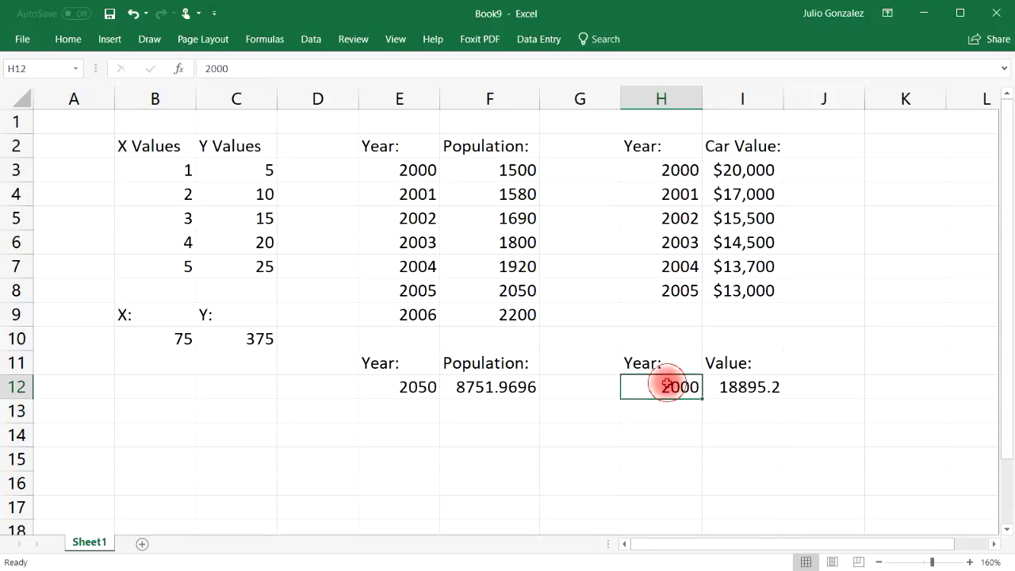
key("F2")
key("BackSpace")
type("1")
key("Return")
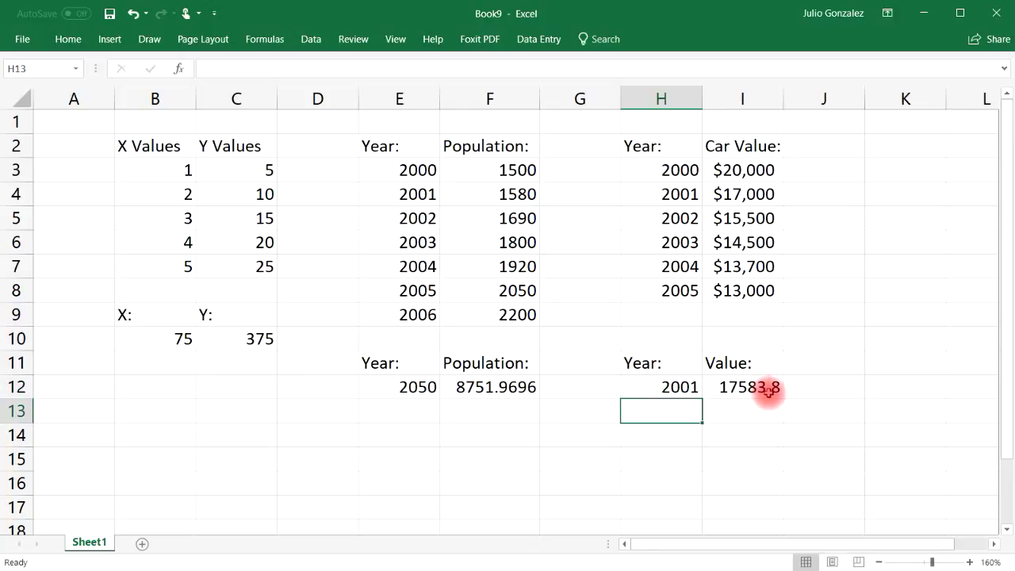
Step: Try years 2003 and 2005 in H12, checking against the actual 2003 car value
left_click(683, 388)
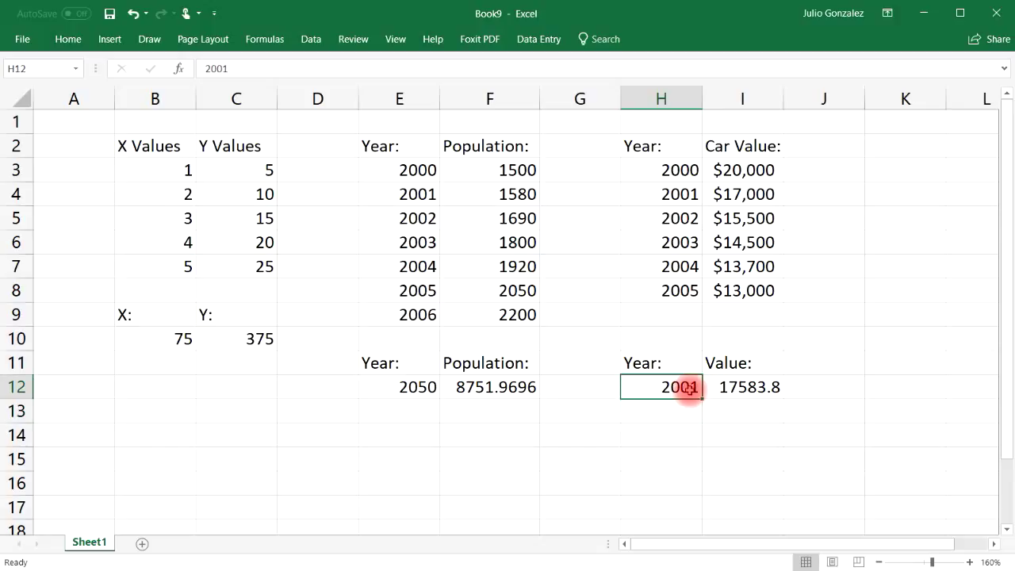
type("2003")
key("Return")
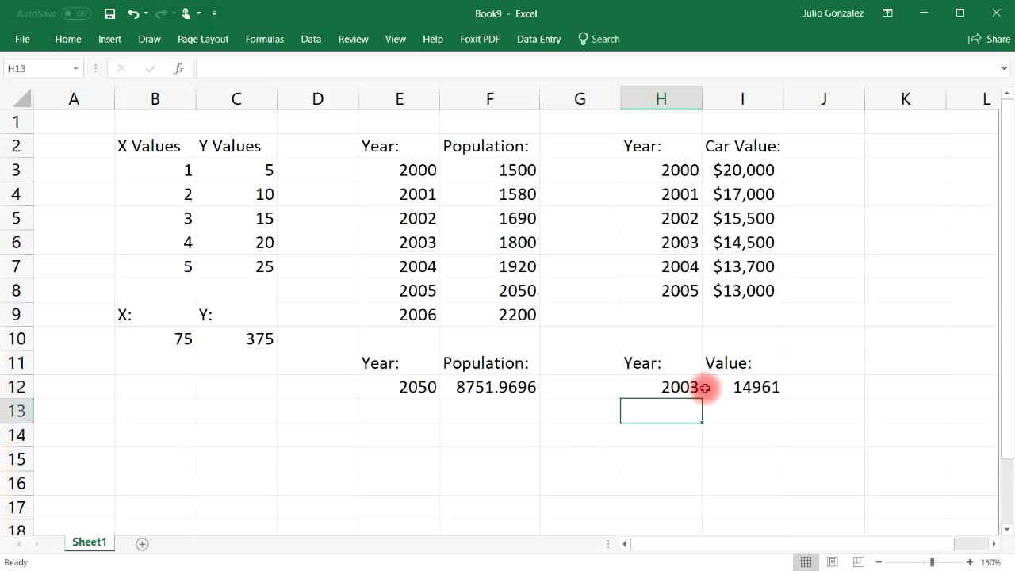
left_click(754, 243)
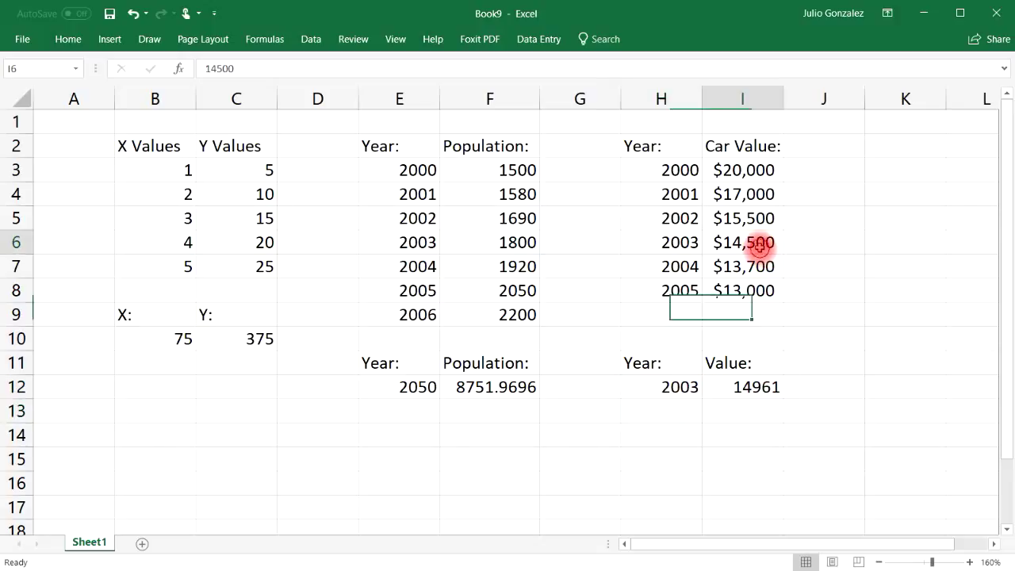
left_click(685, 387)
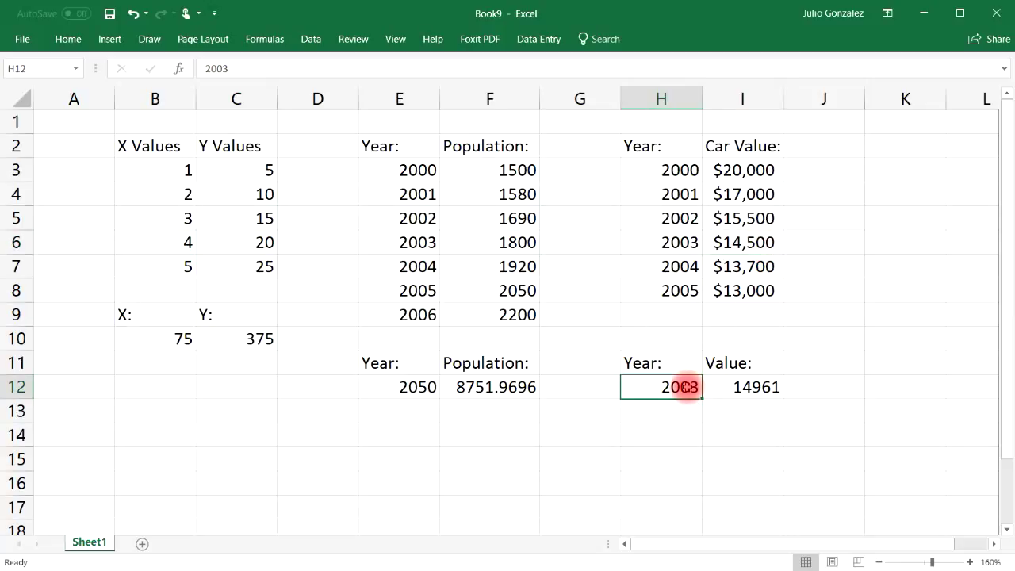
type("2005")
key("Return")
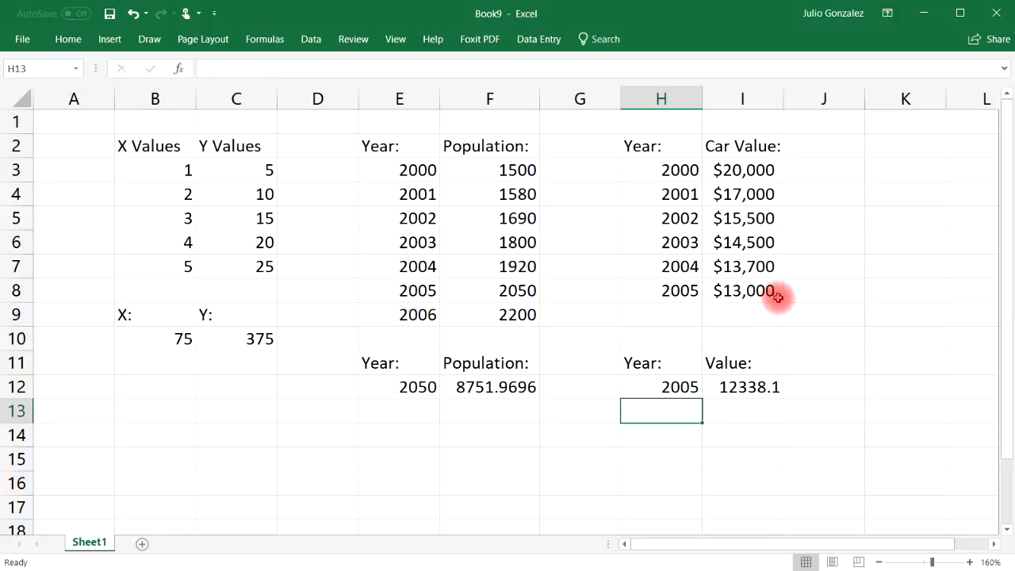
Step: Try years 2010 and 2020 in H12, where the forecast drops to -7333.33
left_click(684, 385)
type("2010")
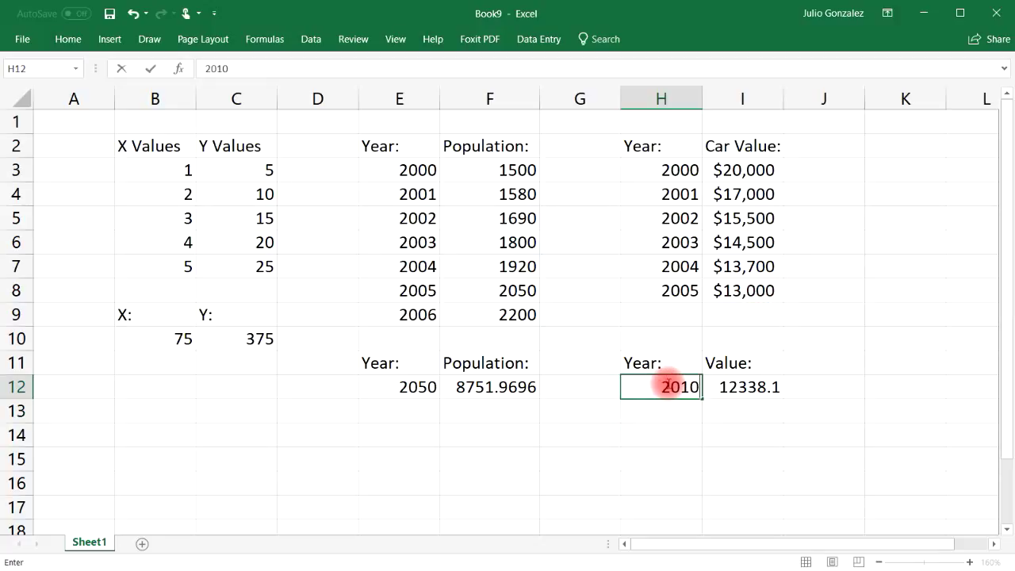
key("Return")
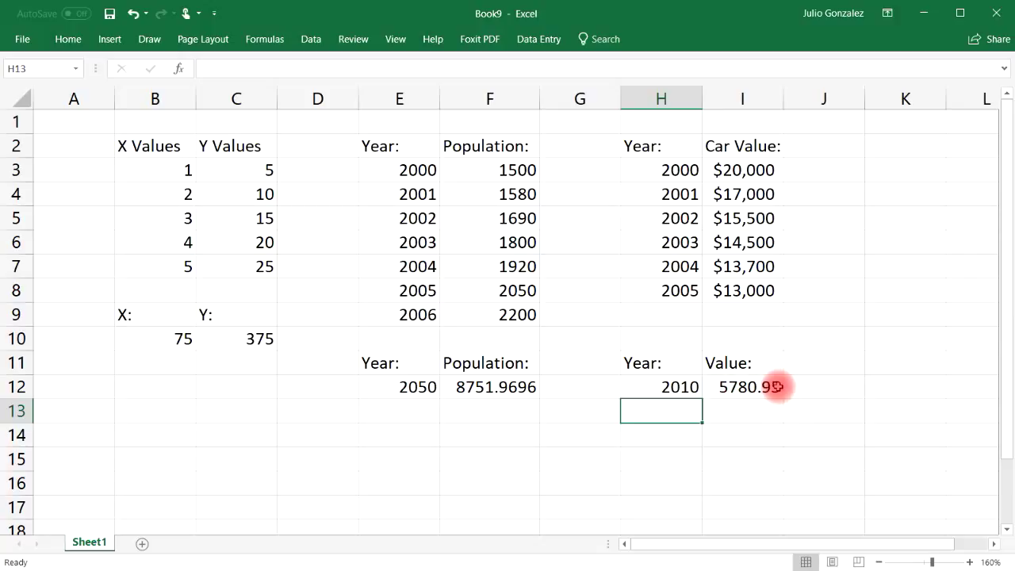
left_click(664, 394)
type("2020")
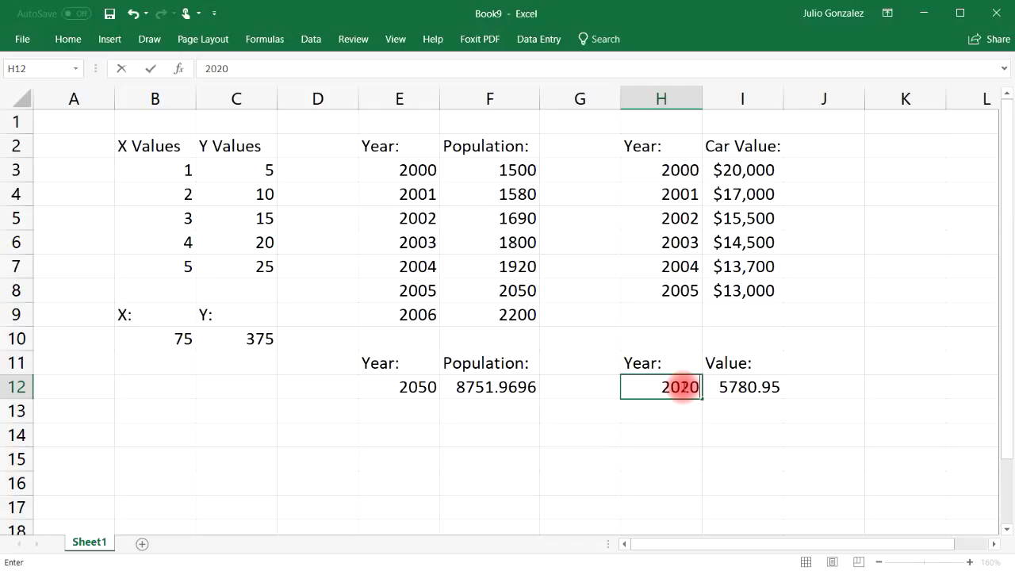
key("Return")
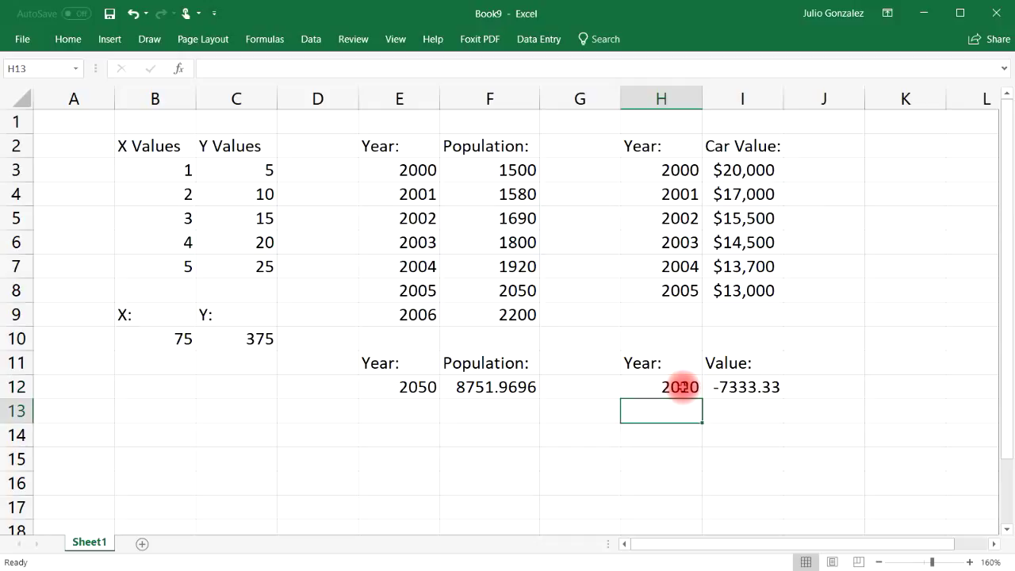
Step: Change the car value formula in I12 from FORECAST to FORECAST.ETS
left_click(766, 383)
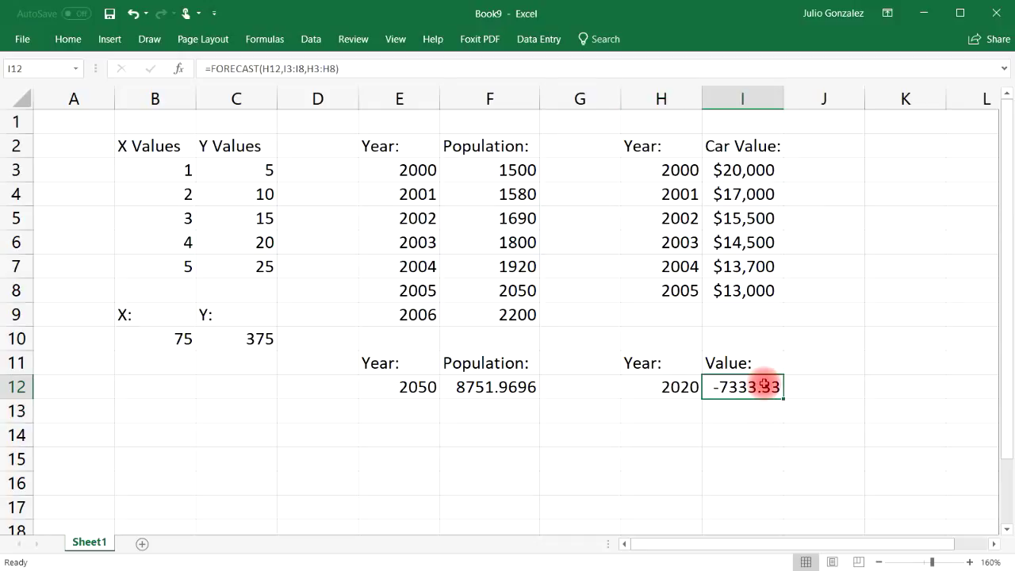
double_click(764, 384)
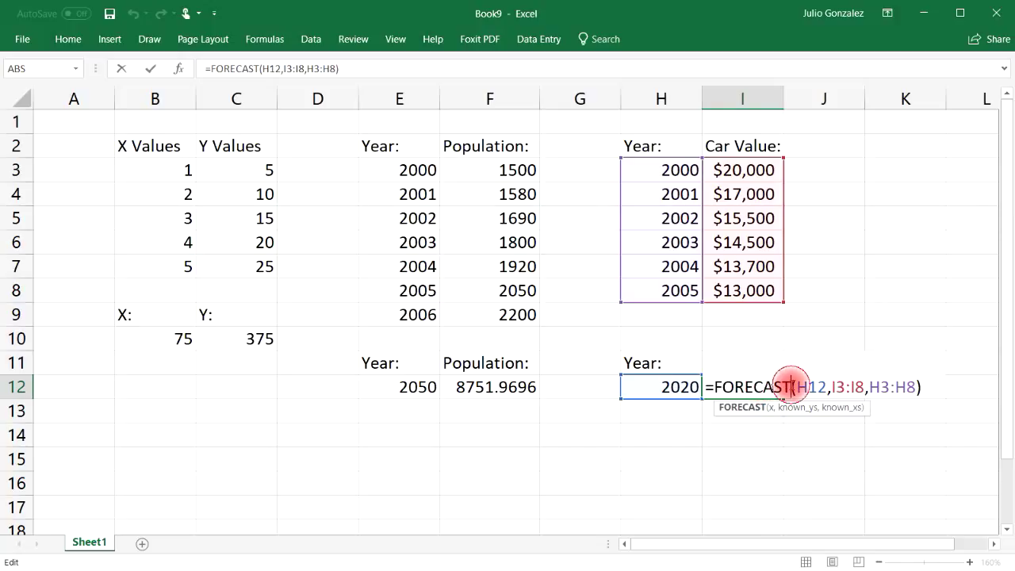
type(".")
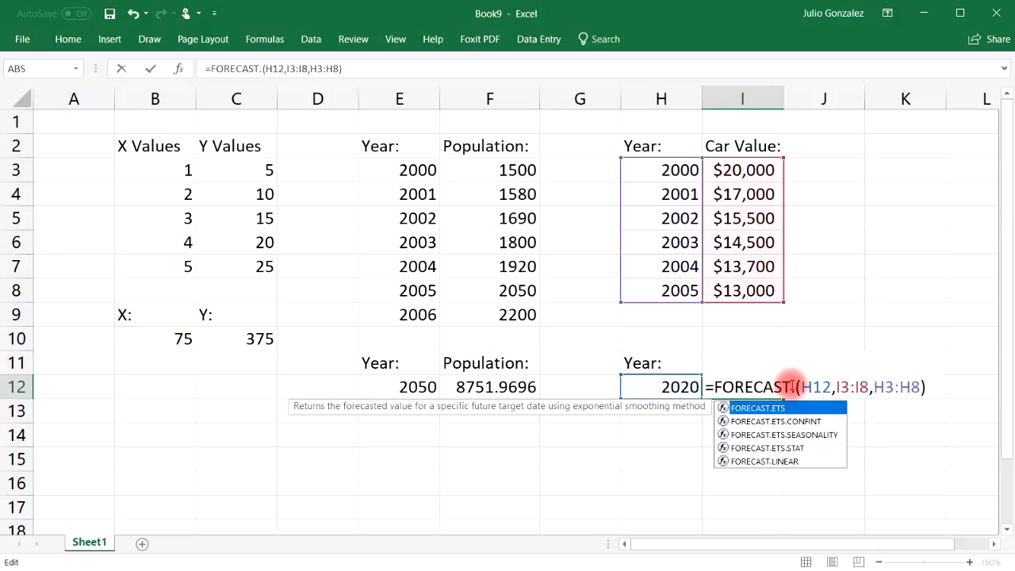
type("e")
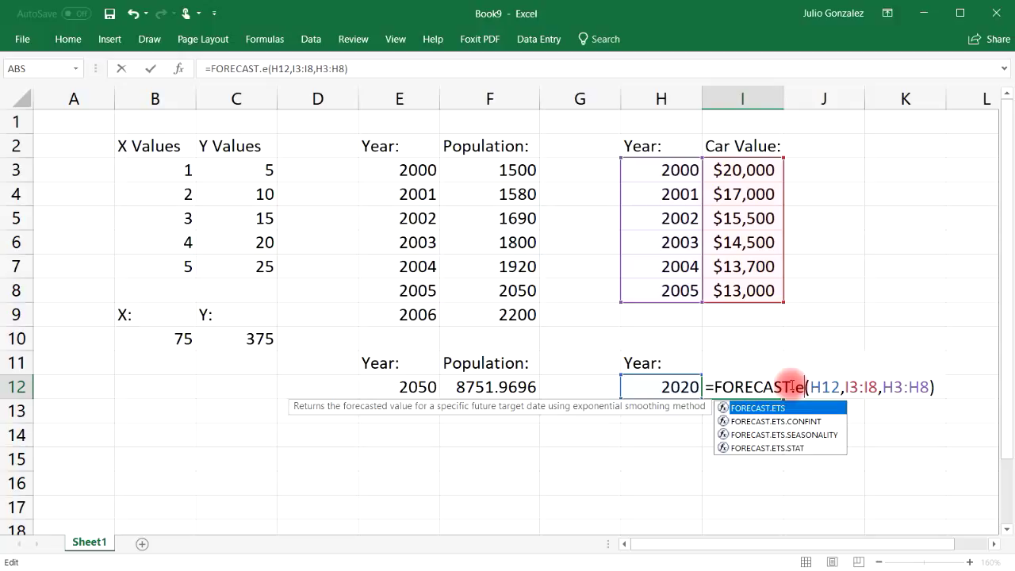
type("ts")
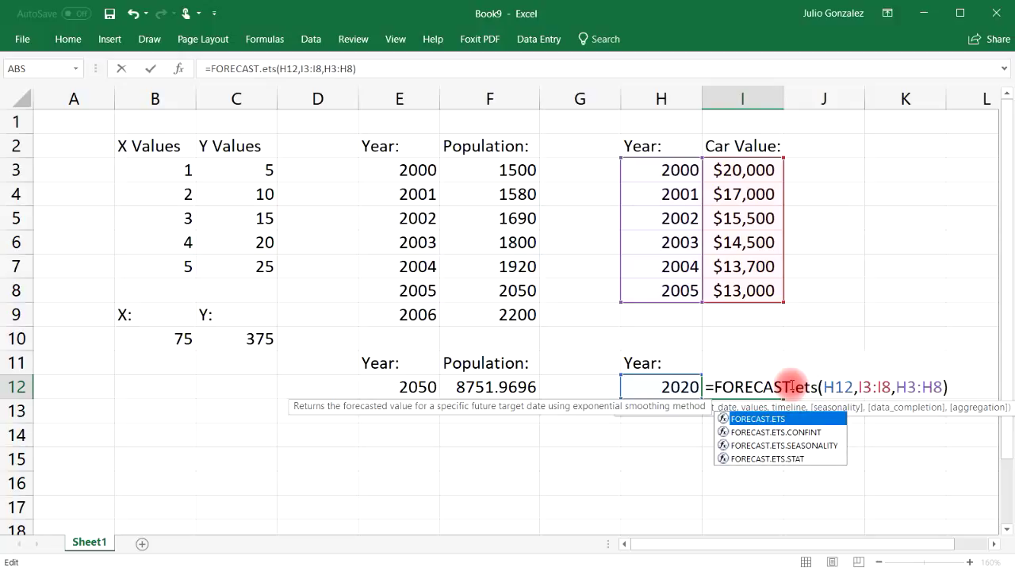
key("Return")
Step: Try the years 2000, 2002, 2004, 2010 and 2020 in H12, ending with a -4967.5 forecast
left_click(687, 387)
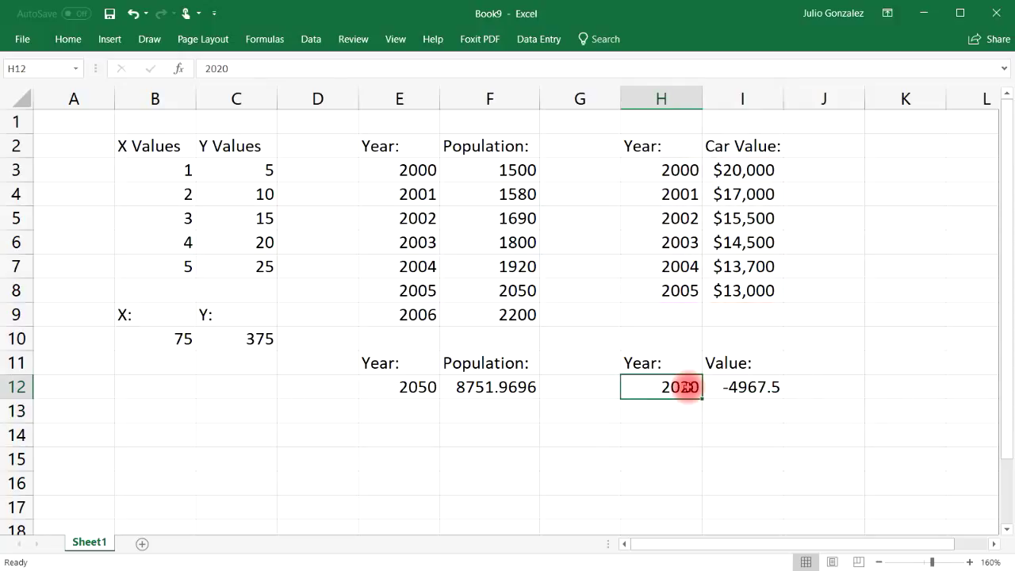
type("2000")
key("Return")
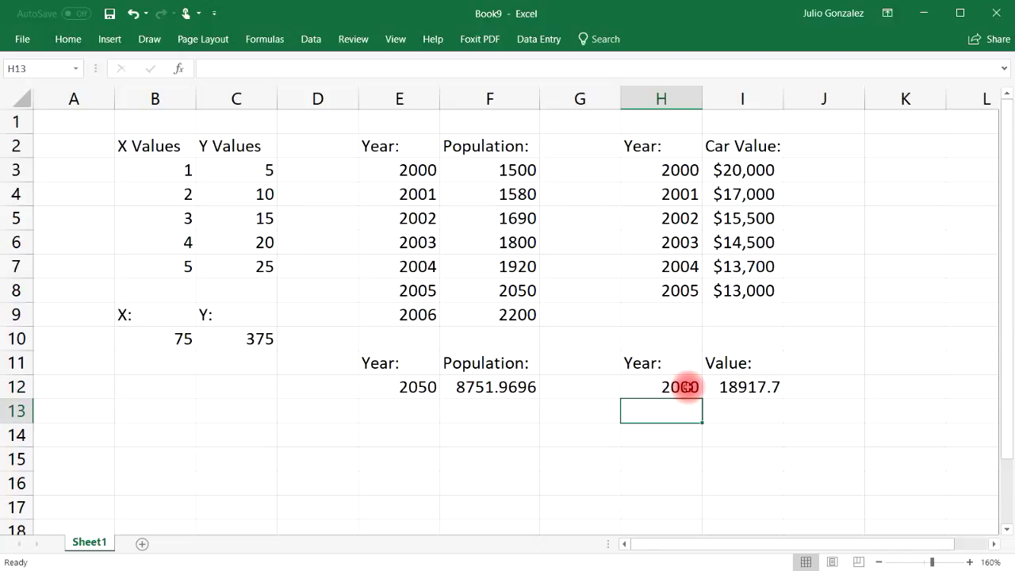
left_click(686, 387)
type("2002")
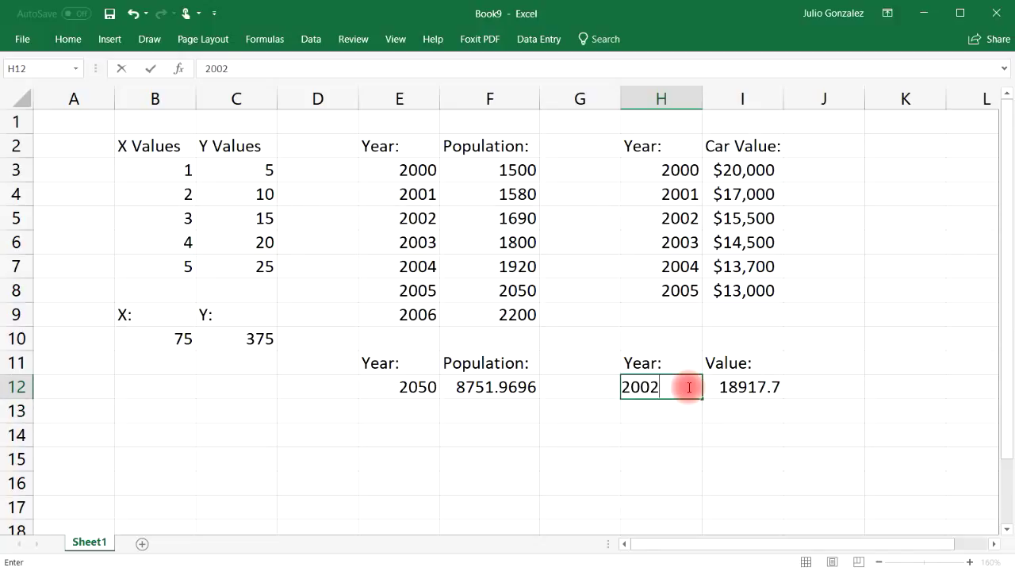
key("Return")
left_click(687, 387)
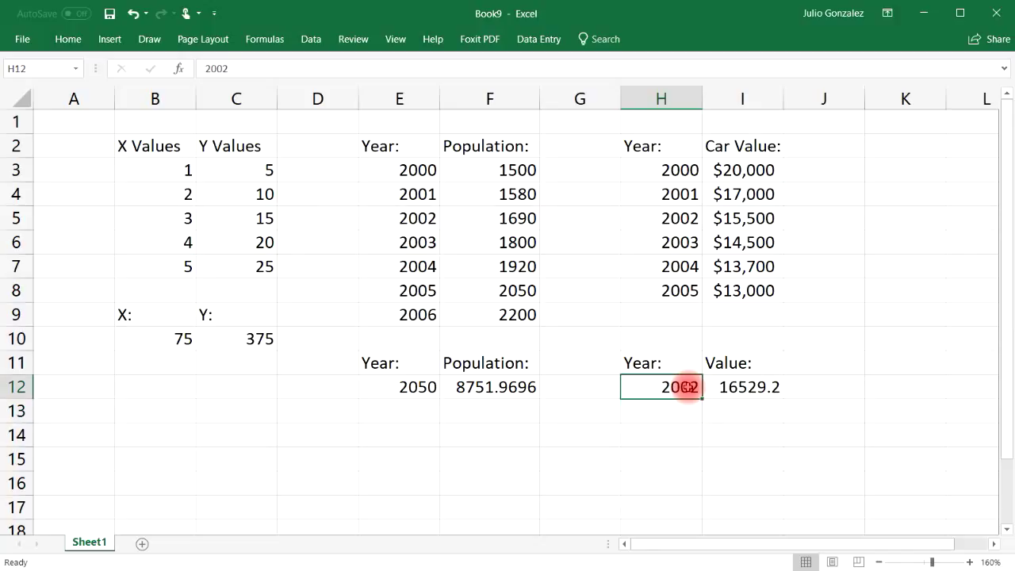
type("2004")
key("Return")
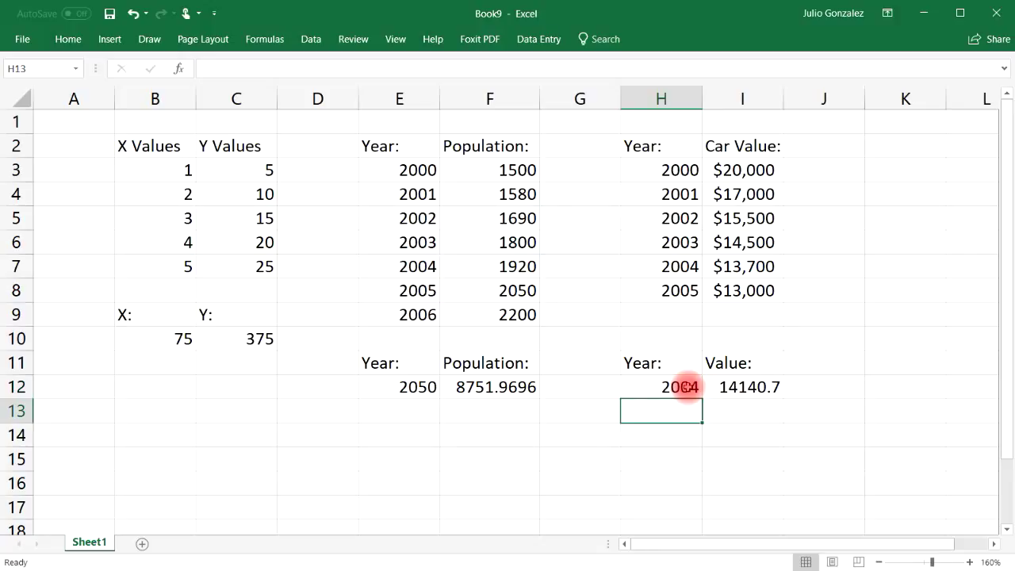
left_click(687, 387)
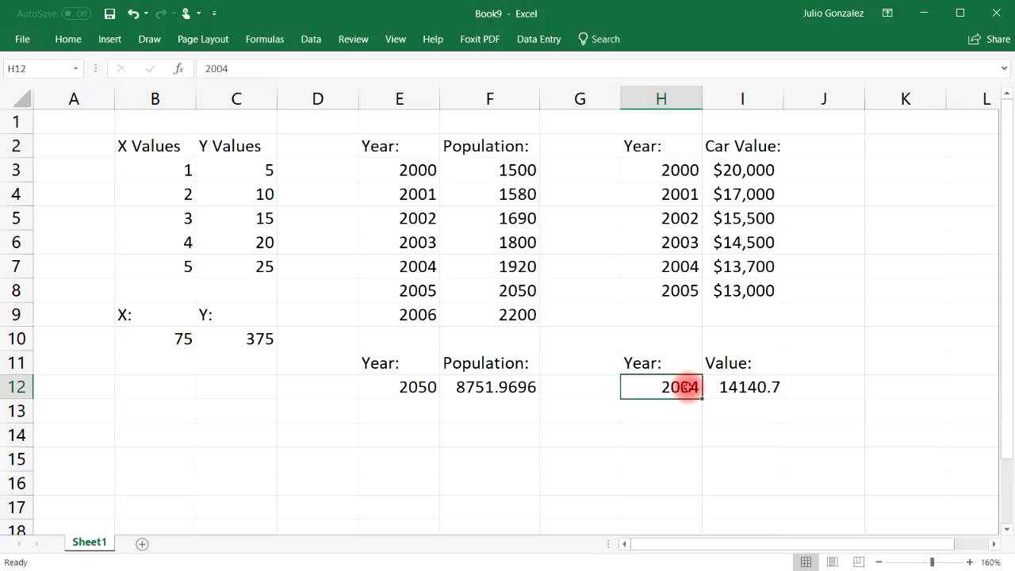
type("2010")
key("Return")
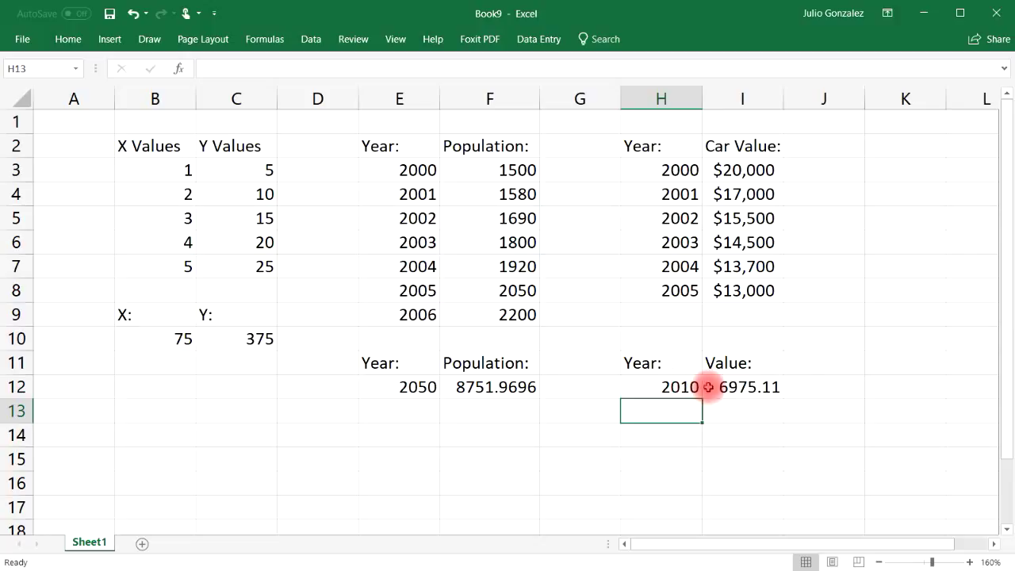
left_click(680, 387)
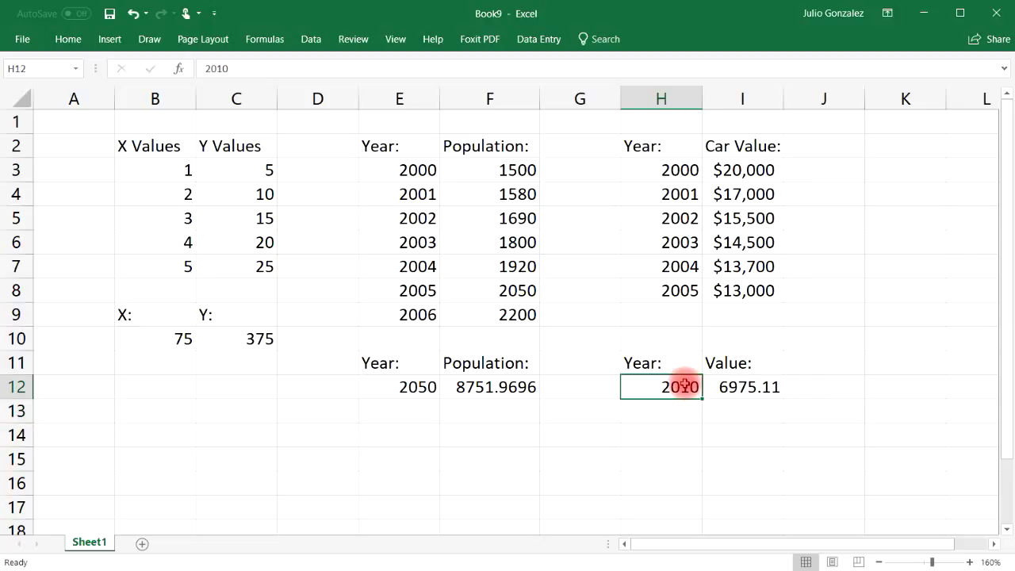
type("2020")
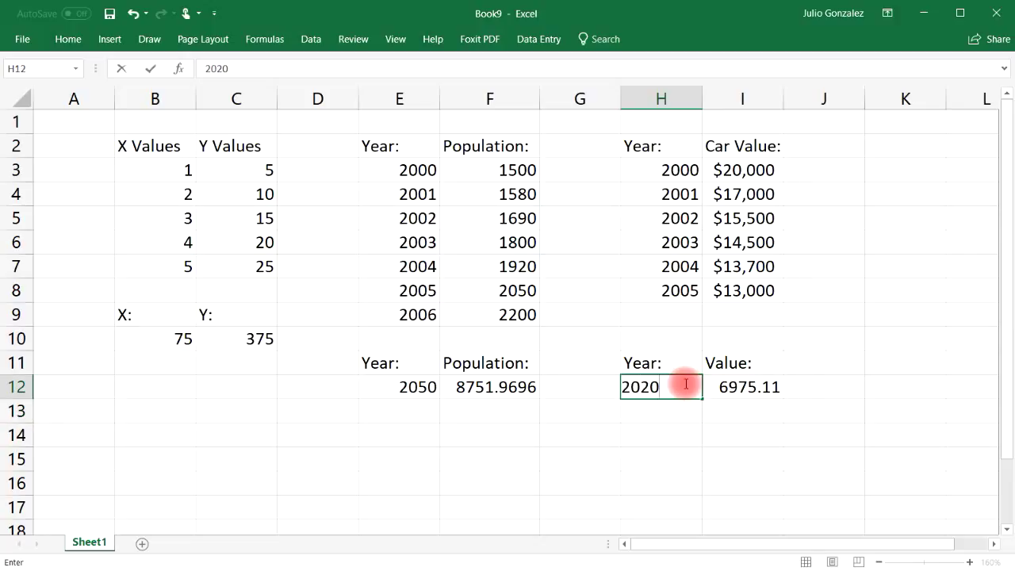
key("Return")
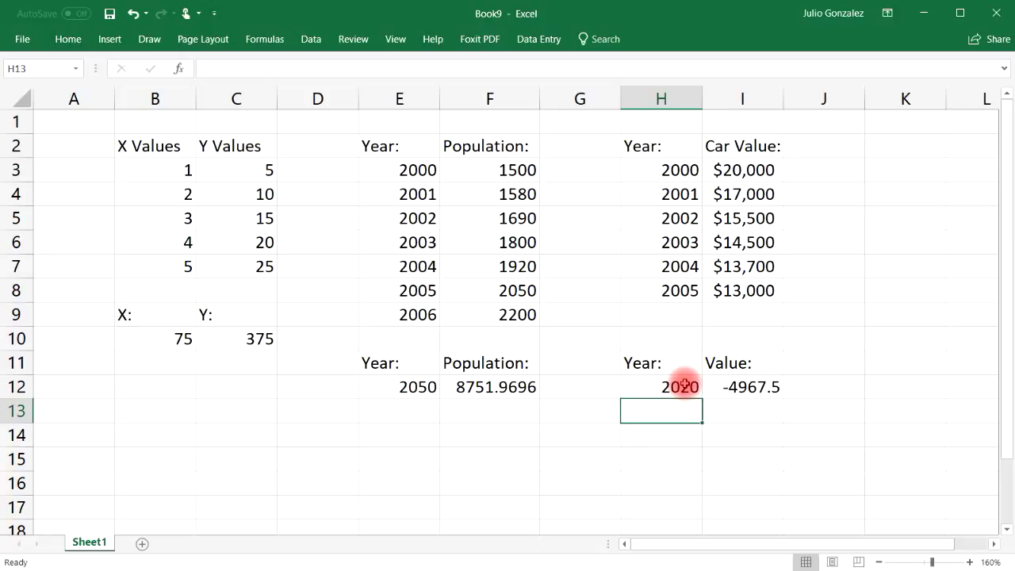
left_click(742, 390)
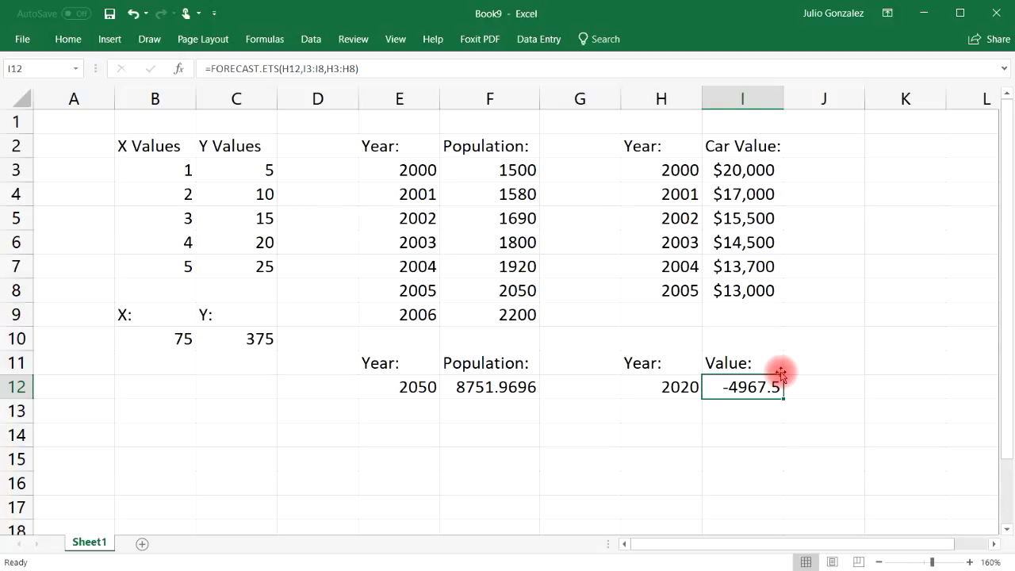
left_click(678, 389)
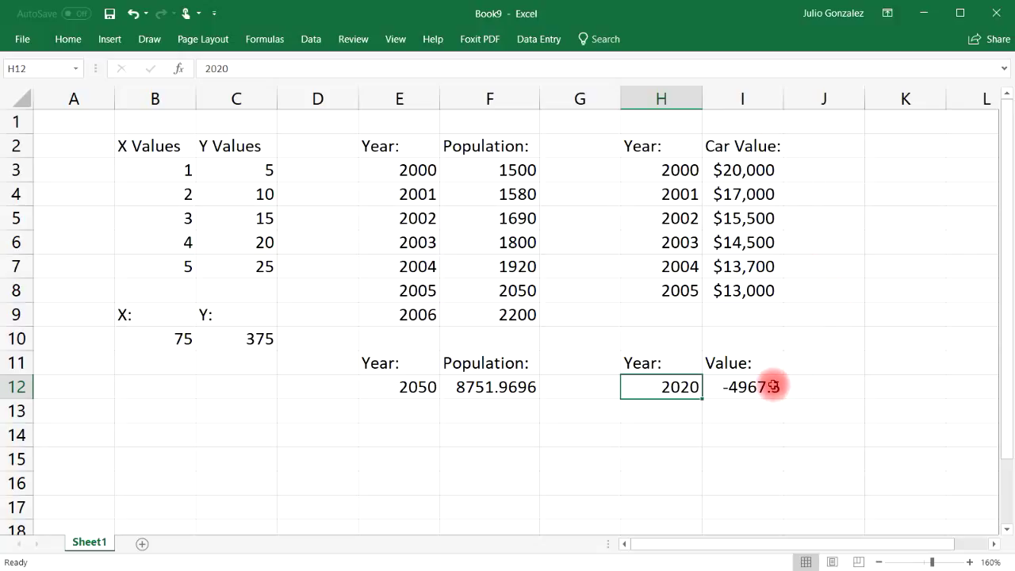
left_click(746, 386)
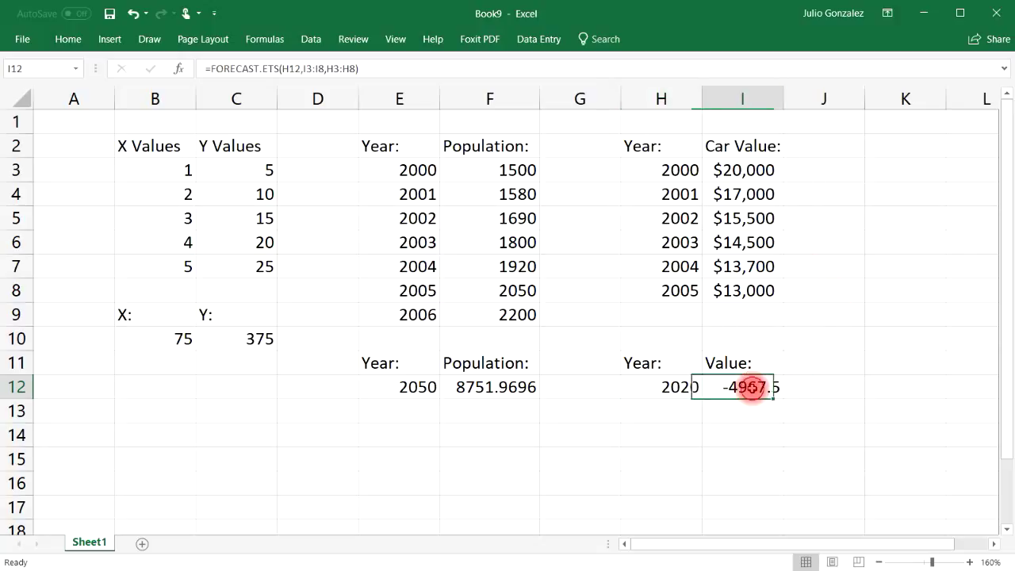